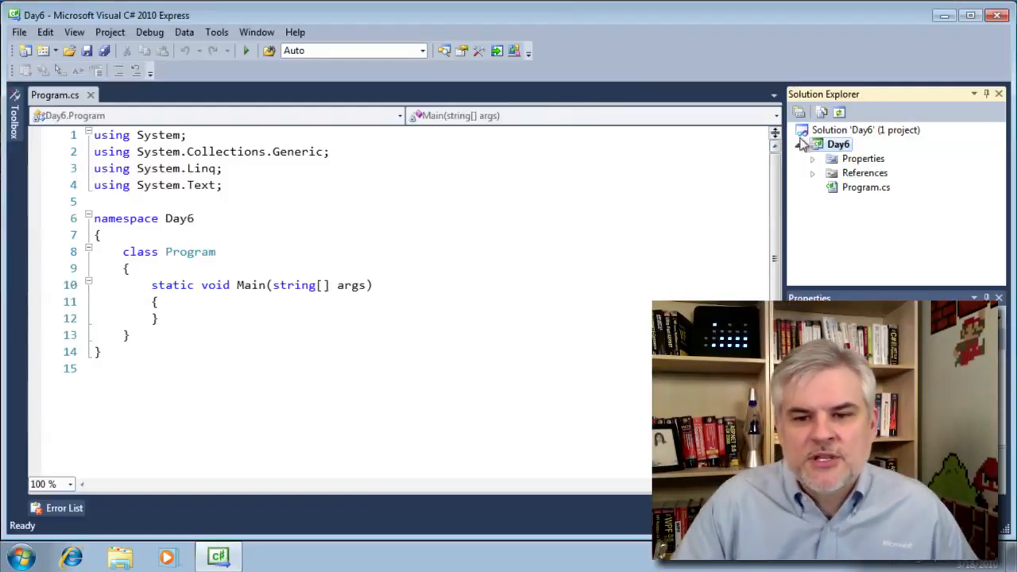
- Add a new item to Day6 using the Service-based Database template
{"action": "right_click", "coordinate": [825, 145]}
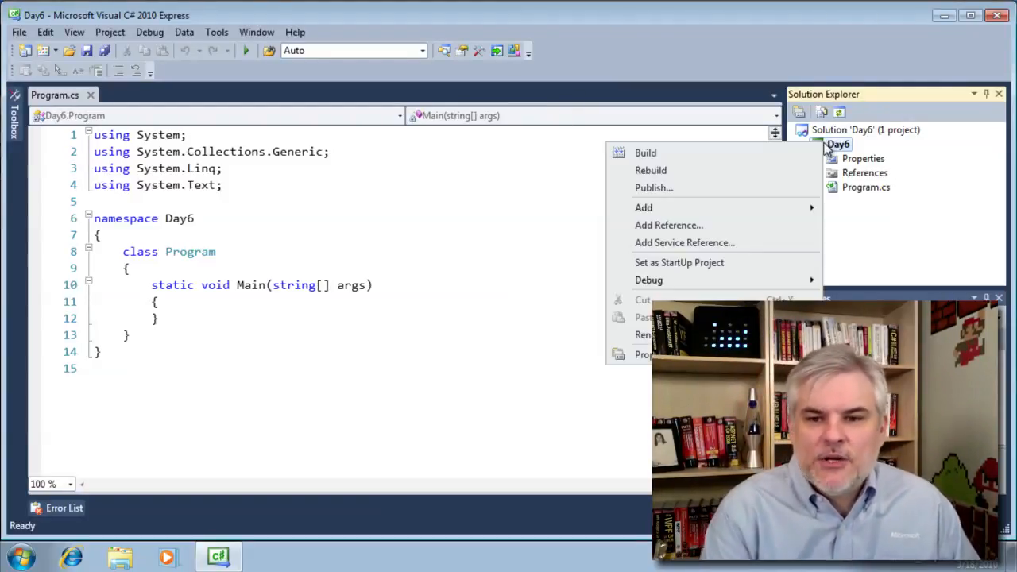
{"action": "mouse_move", "coordinate": [771, 213]}
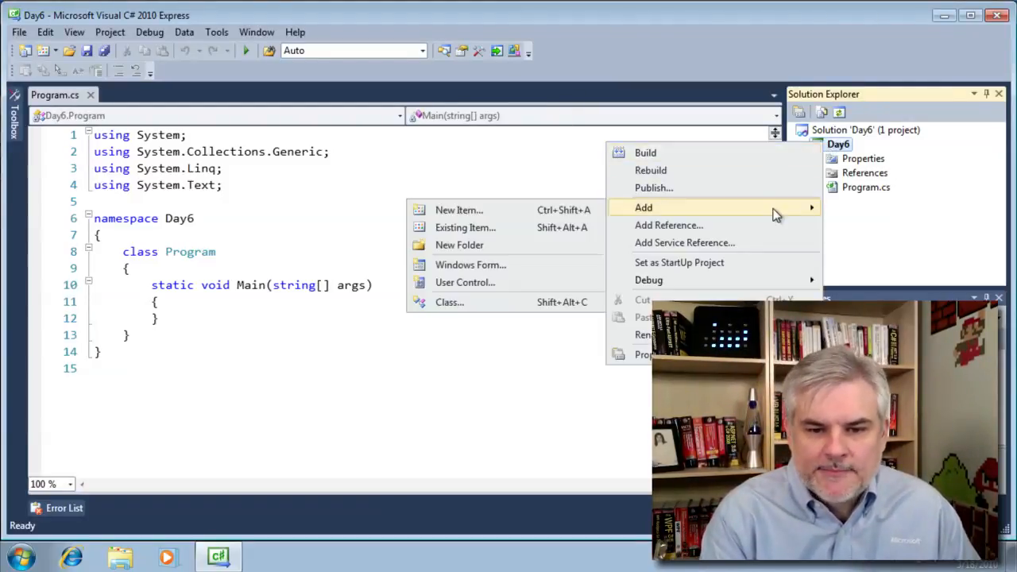
{"action": "left_click", "coordinate": [545, 212]}
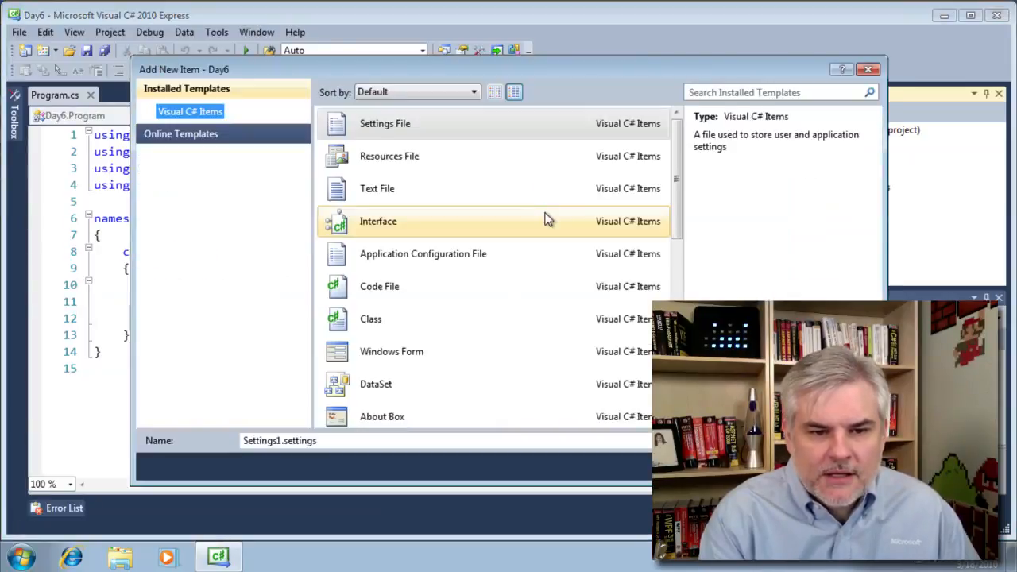
{"action": "left_click_drag", "start_coordinate": [677, 195], "coordinate": [674, 286]}
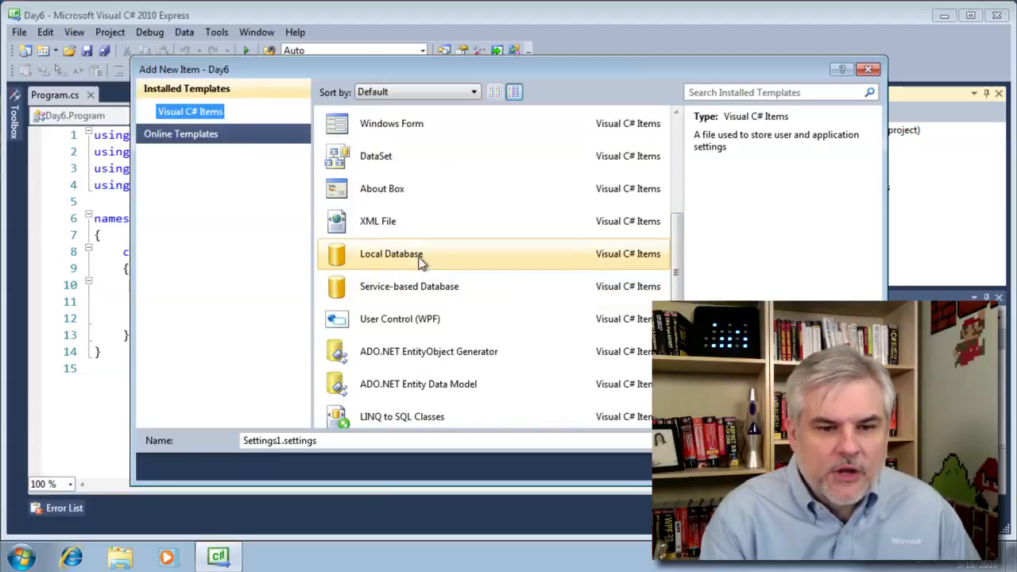
{"action": "left_click", "coordinate": [469, 290]}
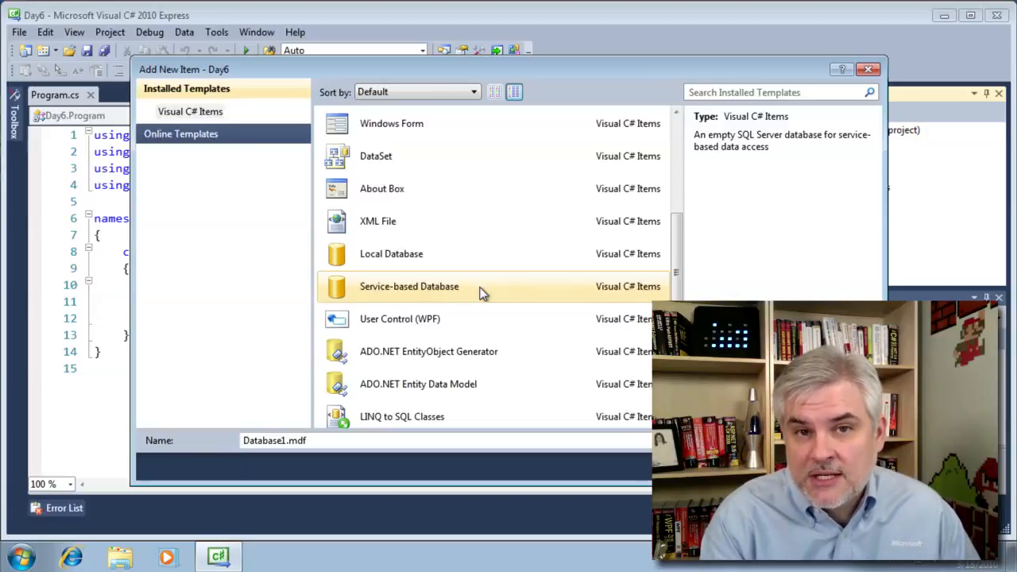
{"action": "left_click", "coordinate": [475, 259]}
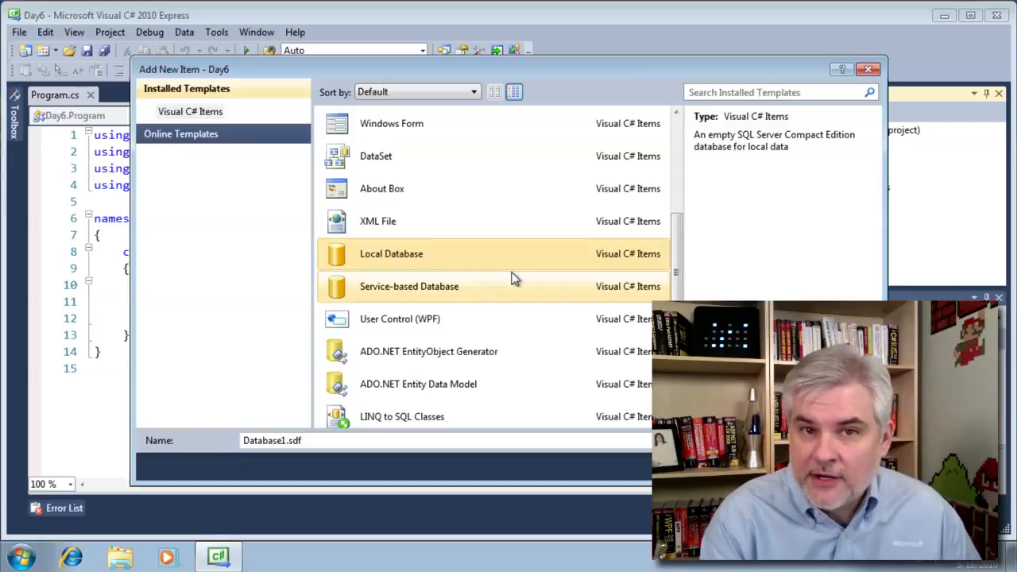
{"action": "left_click", "coordinate": [490, 288]}
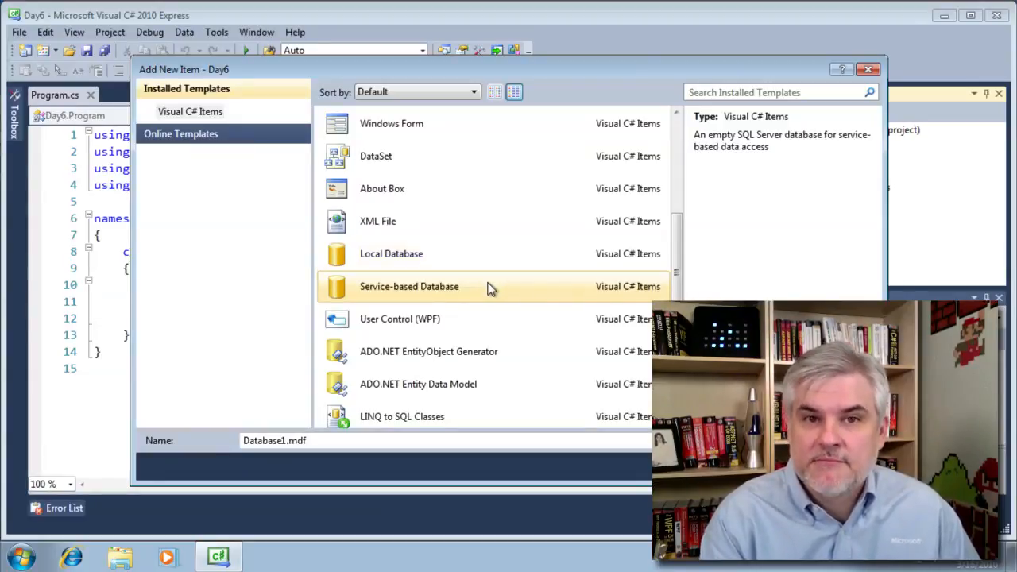
- Rename the database from Database1 to ACME.mdf and add it to the project
{"action": "left_click", "coordinate": [284, 442]}
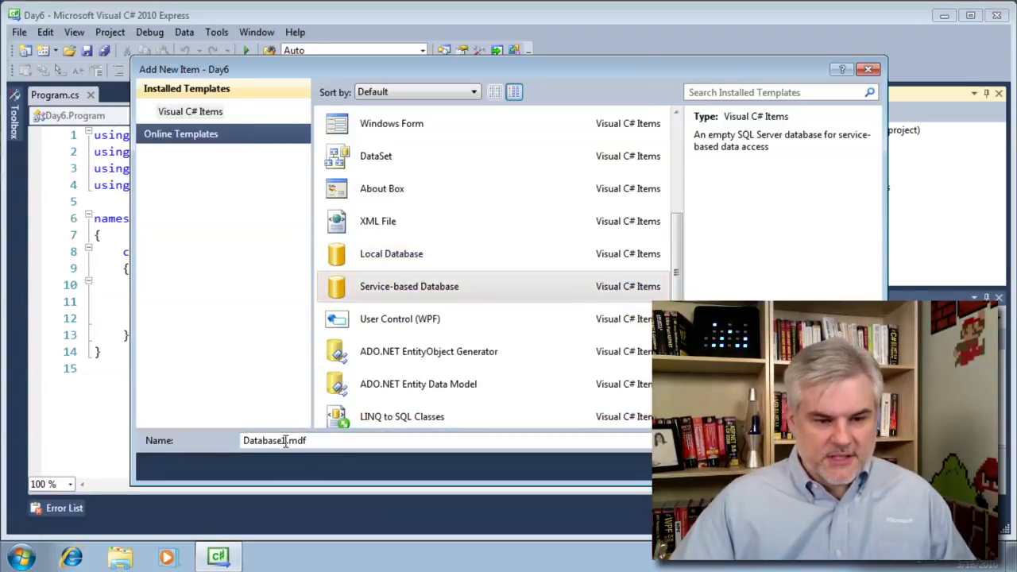
{"action": "left_click_drag", "start_coordinate": [284, 442], "coordinate": [227, 443]}
{"action": "key", "text": "BackSpace"}
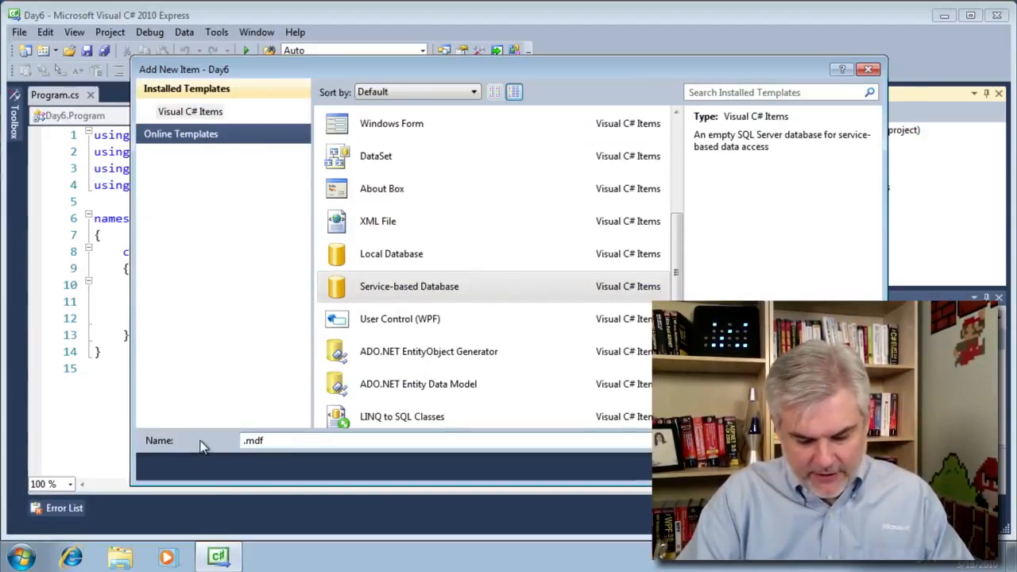
{"action": "type", "text": "ACME"}
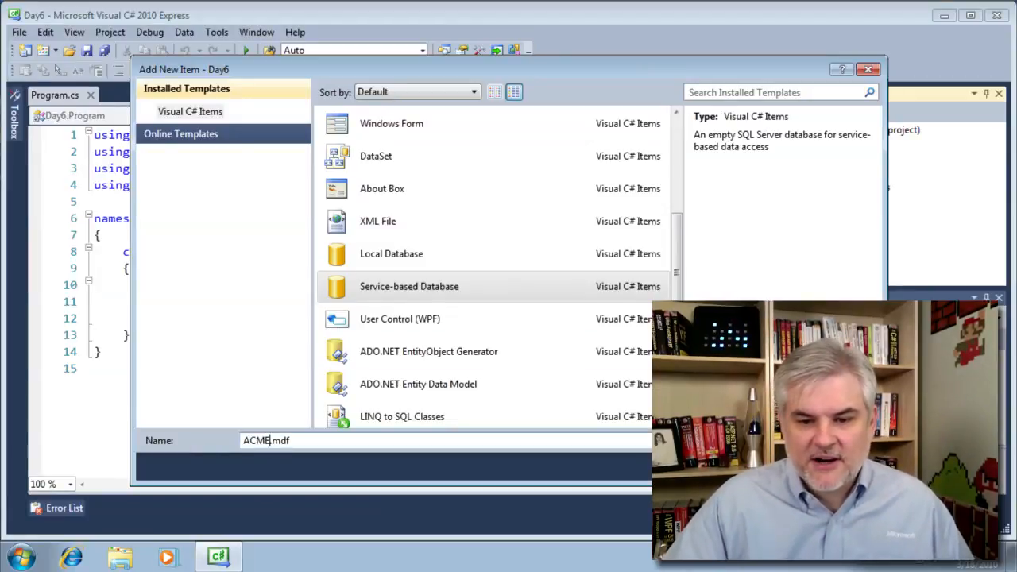
{"action": "key", "text": "Return"}
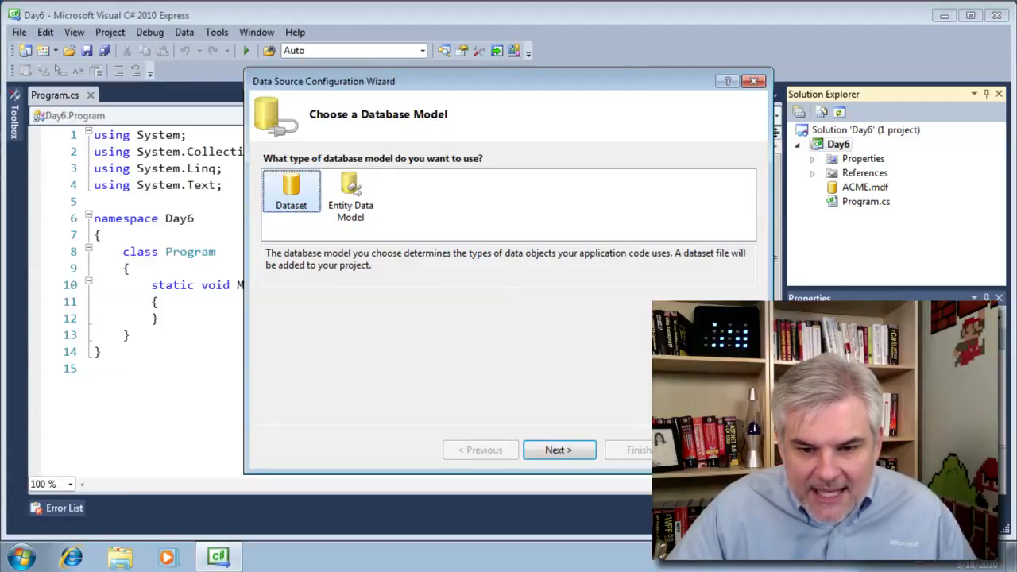
- Dismiss the Data Source Configuration Wizard and open the ACME.mdf connection
{"action": "key", "text": "Escape"}
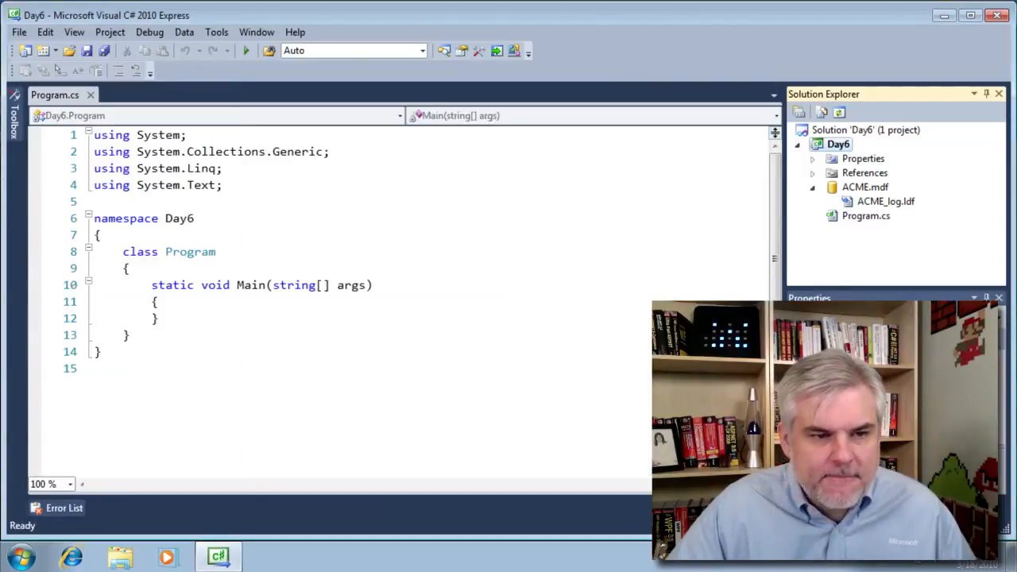
{"action": "left_click", "coordinate": [863, 187]}
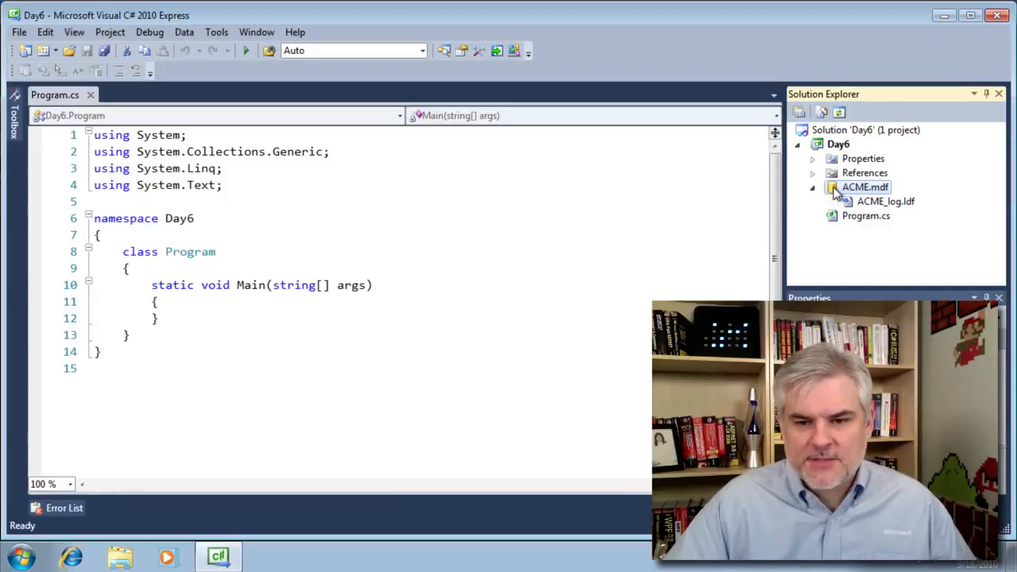
{"action": "double_click", "coordinate": [834, 190]}
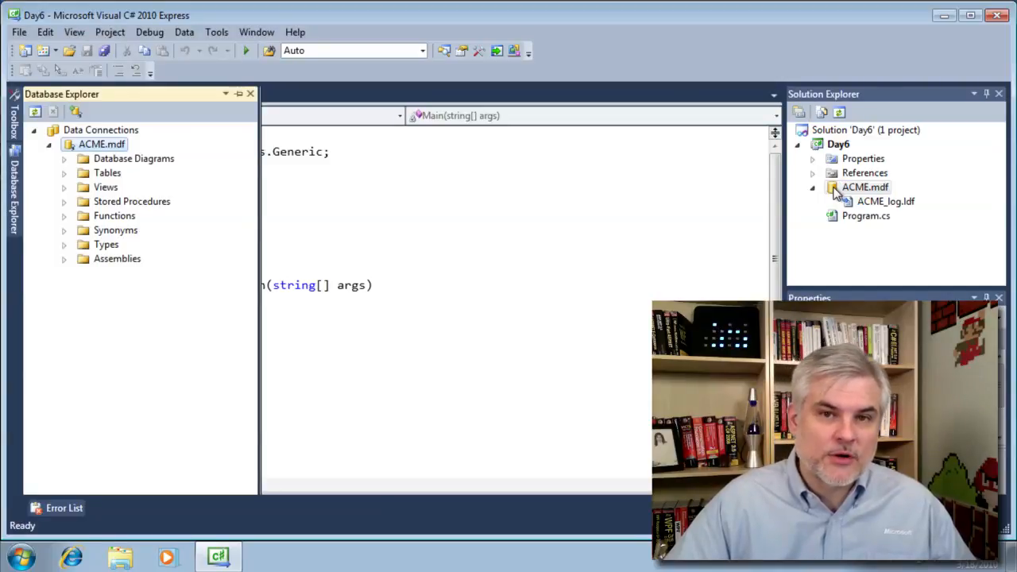
- Pin the Database Explorer panel open and widen it
{"action": "left_click", "coordinate": [239, 94]}
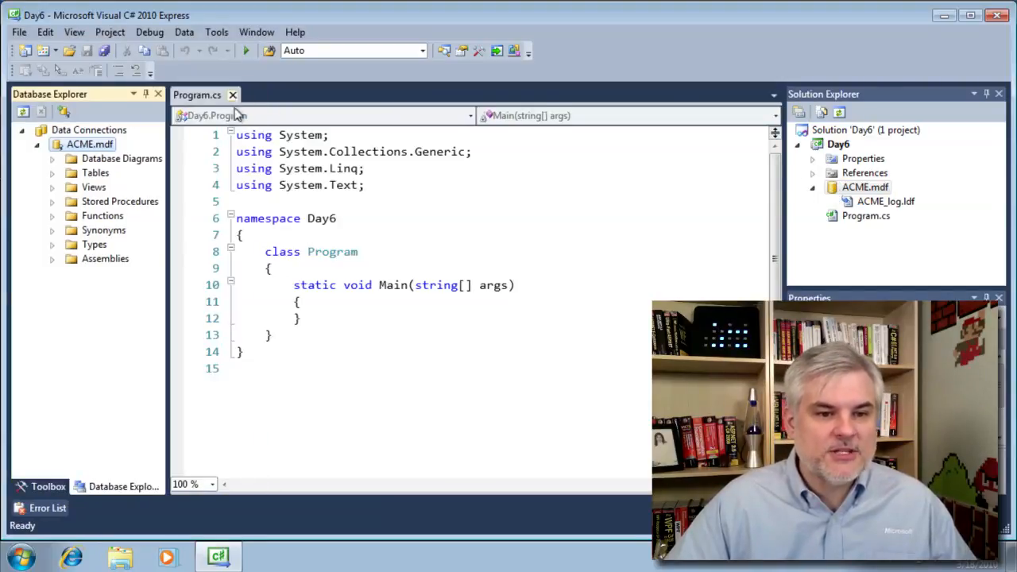
{"action": "left_click", "coordinate": [112, 33]}
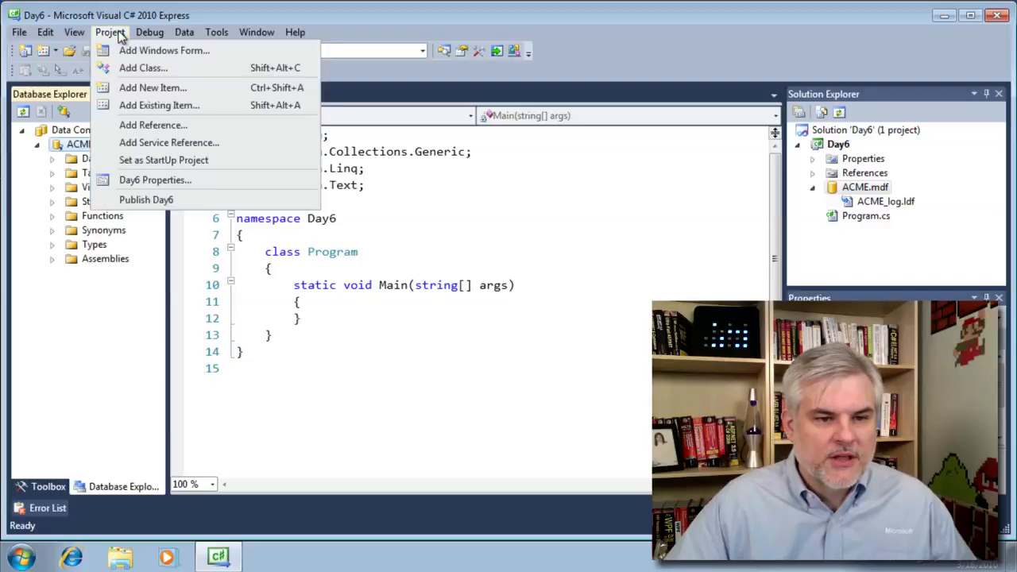
{"action": "mouse_move", "coordinate": [74, 33]}
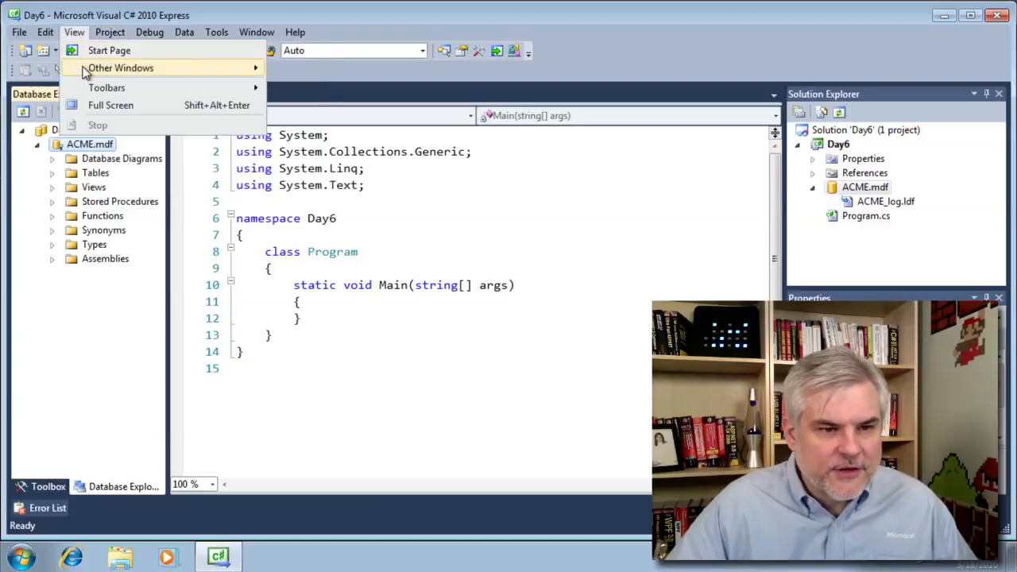
{"action": "mouse_move", "coordinate": [86, 71]}
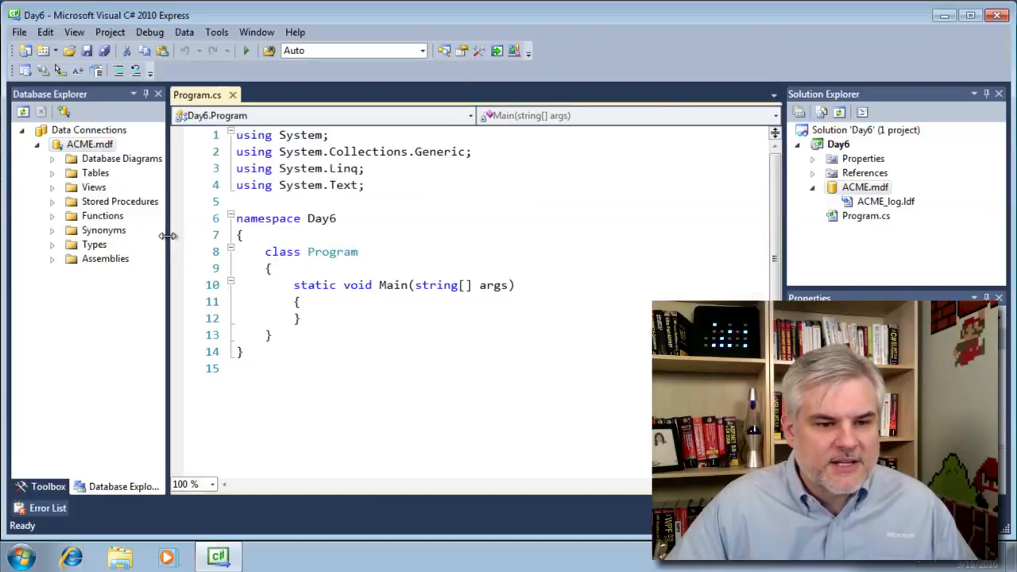
{"action": "left_click_drag", "start_coordinate": [167, 238], "coordinate": [261, 236]}
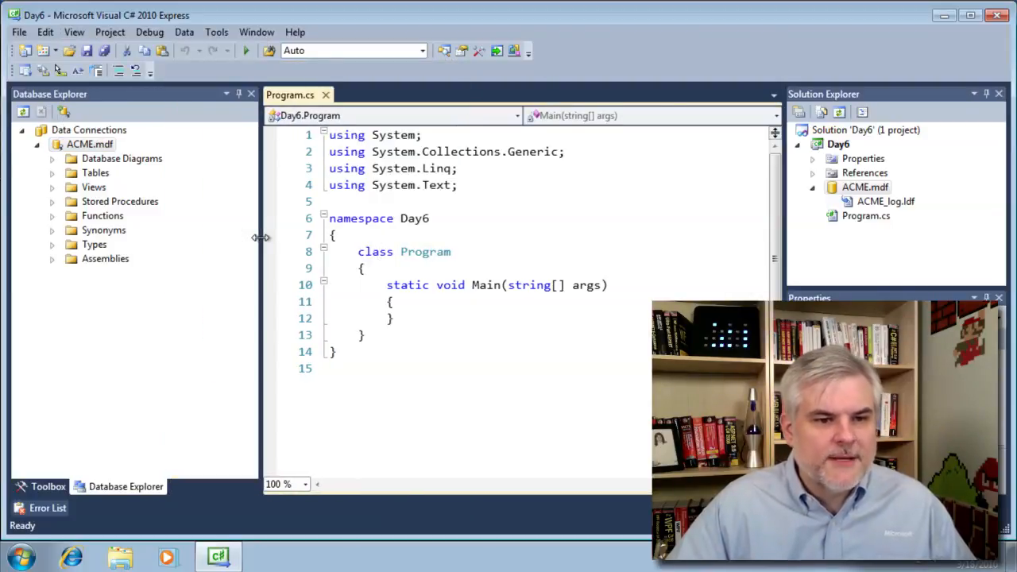
- Select the Tables folder under ACME.mdf and bring up its context menu
{"action": "left_click", "coordinate": [80, 147]}
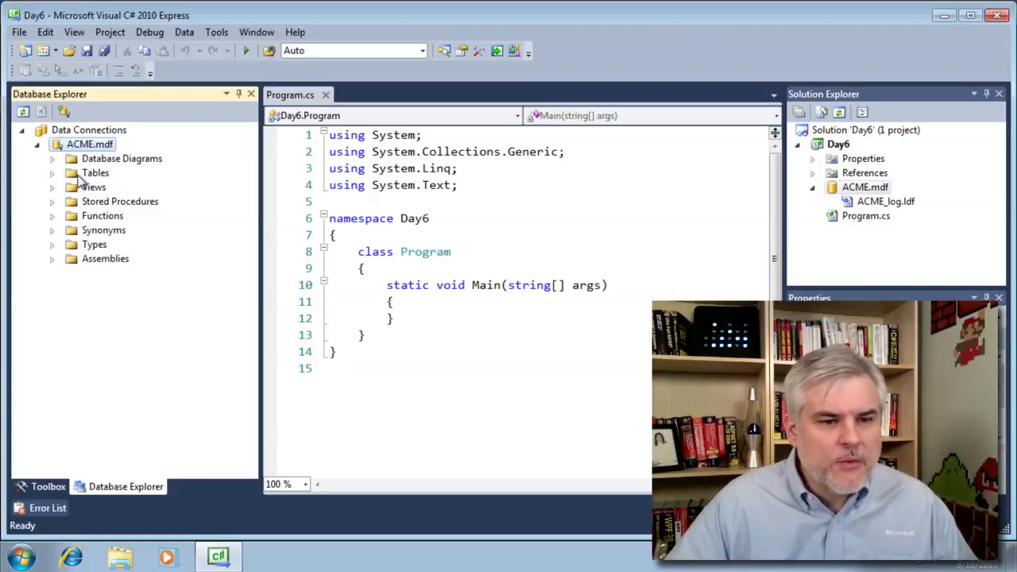
{"action": "left_click", "coordinate": [80, 179]}
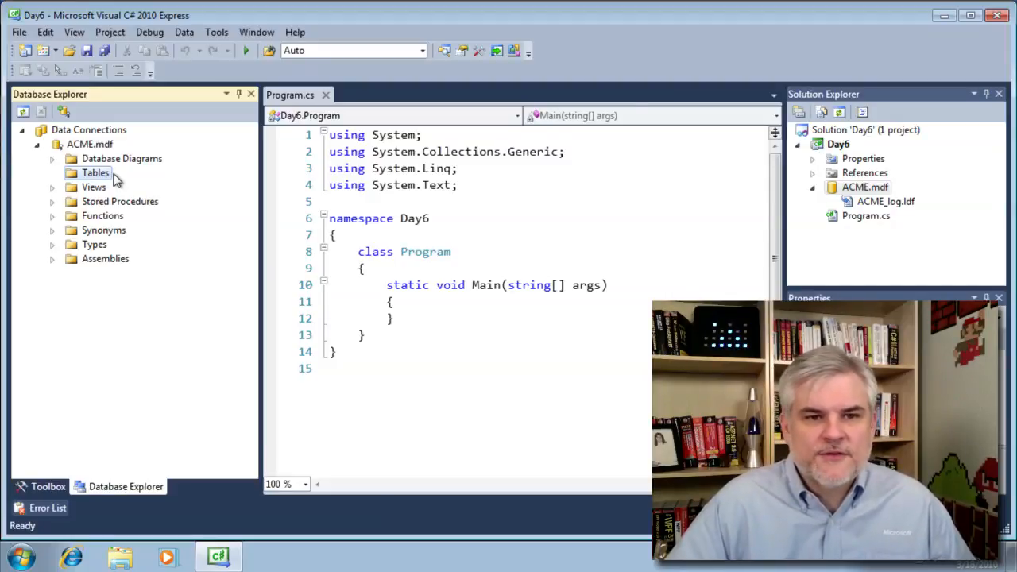
{"action": "right_click", "coordinate": [88, 178]}
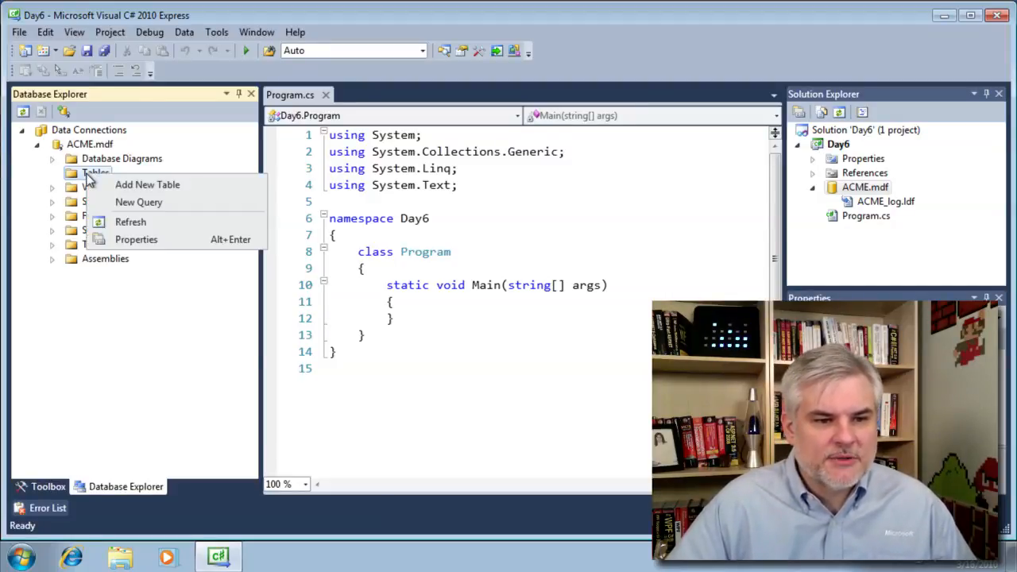
- Create a new table whose first column is CustomerID of type int
{"action": "left_click", "coordinate": [225, 191]}
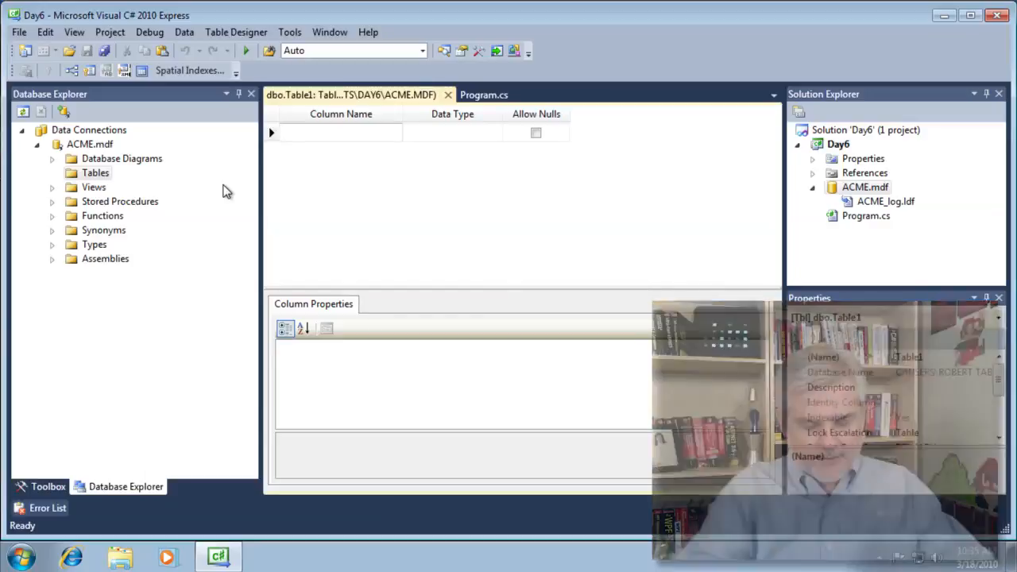
{"action": "type", "text": "CustomerID"}
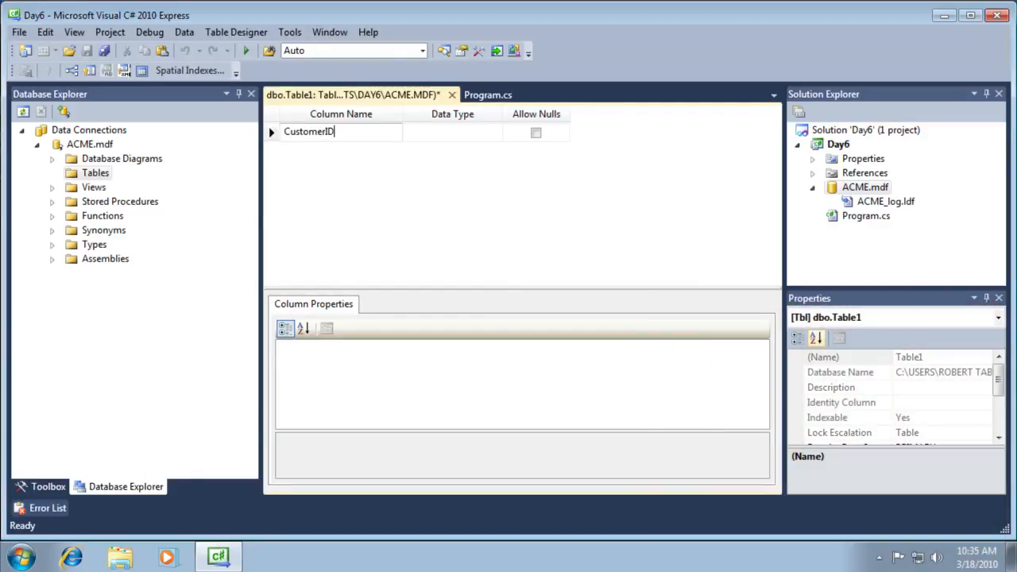
{"action": "left_click", "coordinate": [434, 135]}
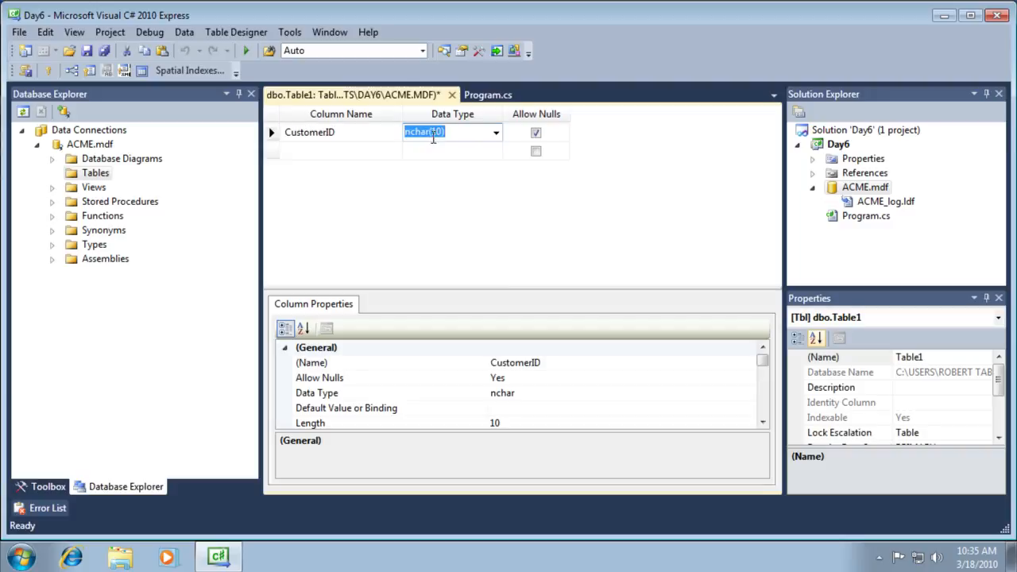
{"action": "type", "text": "int"}
{"action": "key", "text": "Tab"}
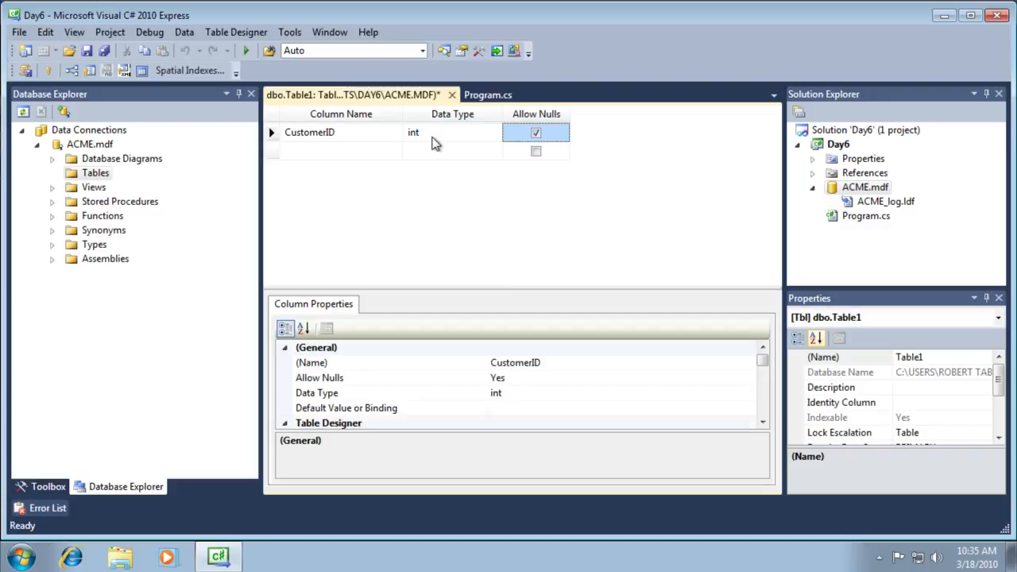
{"action": "key", "text": "Tab"}
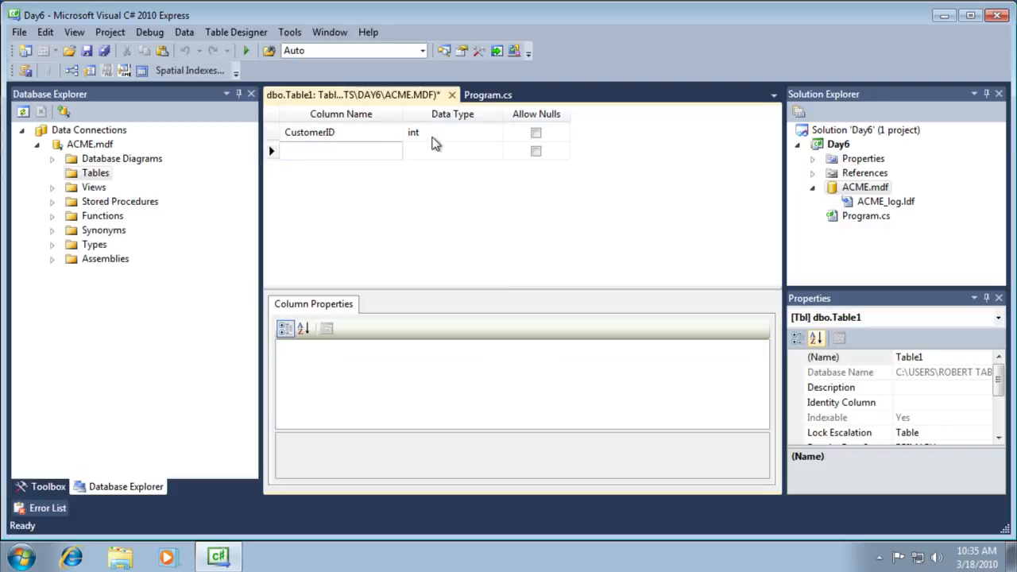
- Add a non-nullable FirstName nvarchar column, correcting the misspelled data type
{"action": "type", "text": "FirstName"}
{"action": "key", "text": "Tab"}
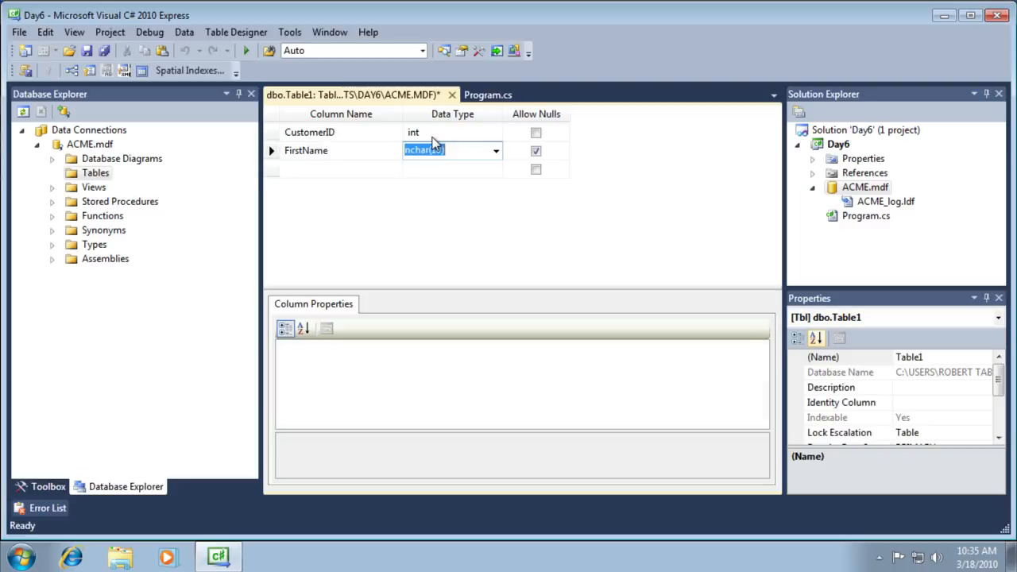
{"action": "type", "text": "nvarh"}
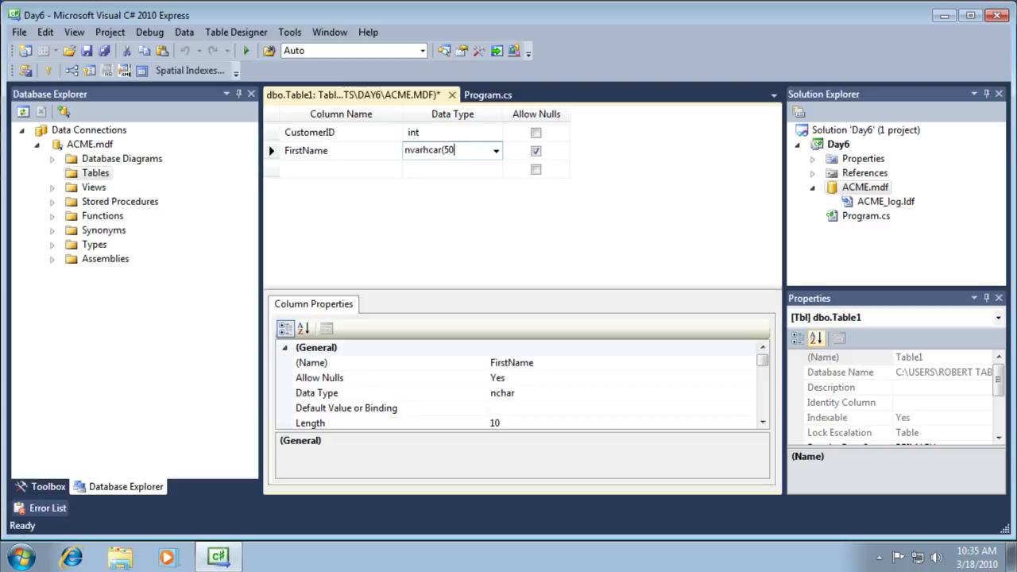
{"action": "key", "text": "Tab"}
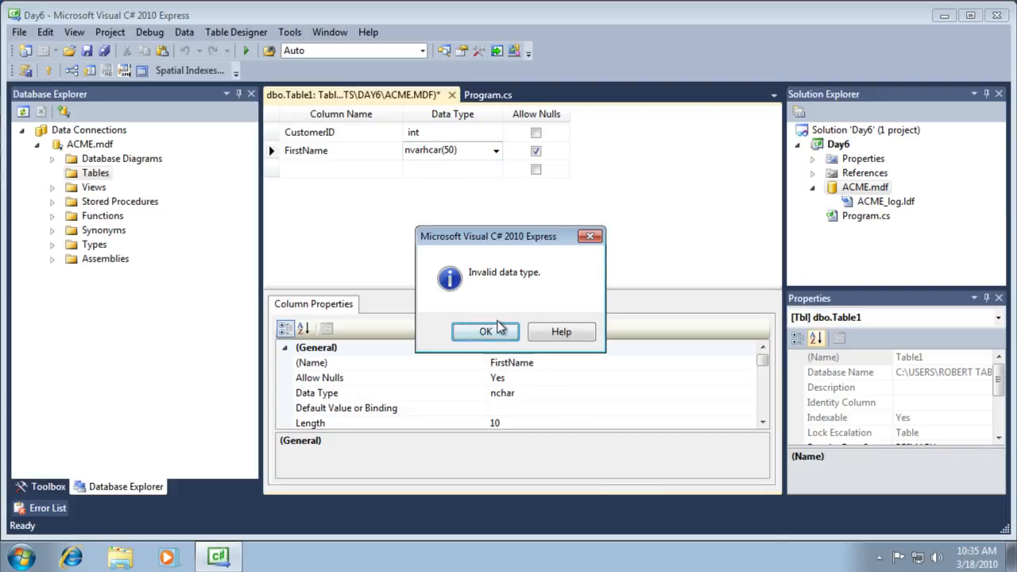
{"action": "left_click", "coordinate": [499, 329]}
{"action": "left_click", "coordinate": [425, 151]}
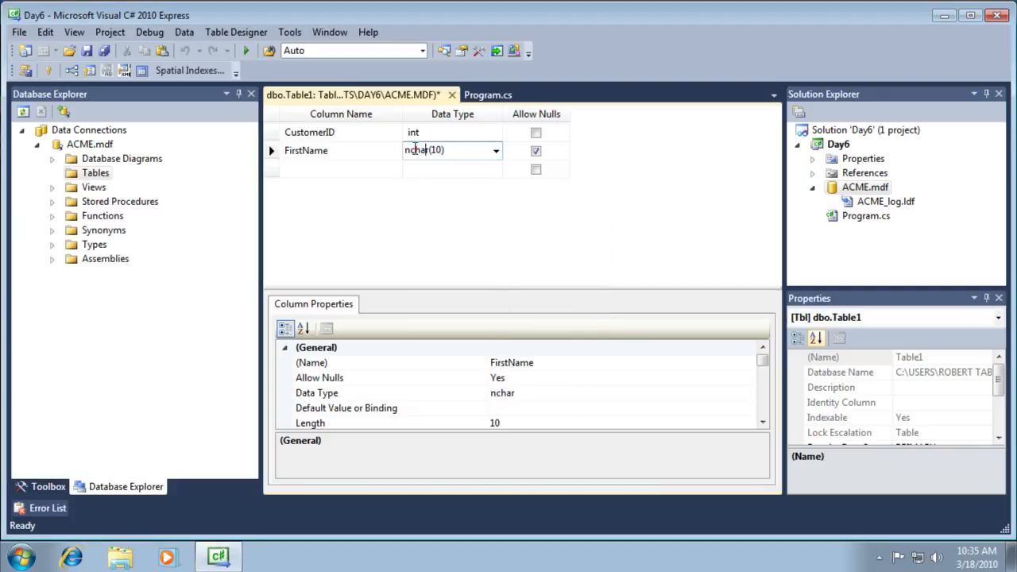
{"action": "double_click", "coordinate": [411, 149]}
{"action": "key", "text": "BackSpace"}
{"action": "type", "text": "nvarchar(10)"}
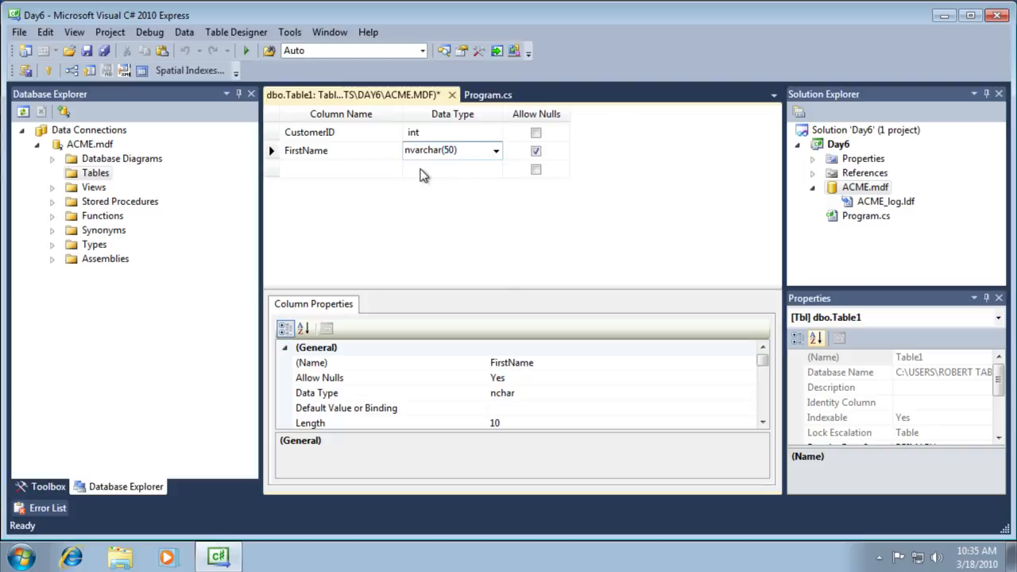
{"action": "left_click", "coordinate": [535, 151]}
- Add LastName as a non-nullable nvarchar(50) column
{"action": "left_click", "coordinate": [337, 170]}
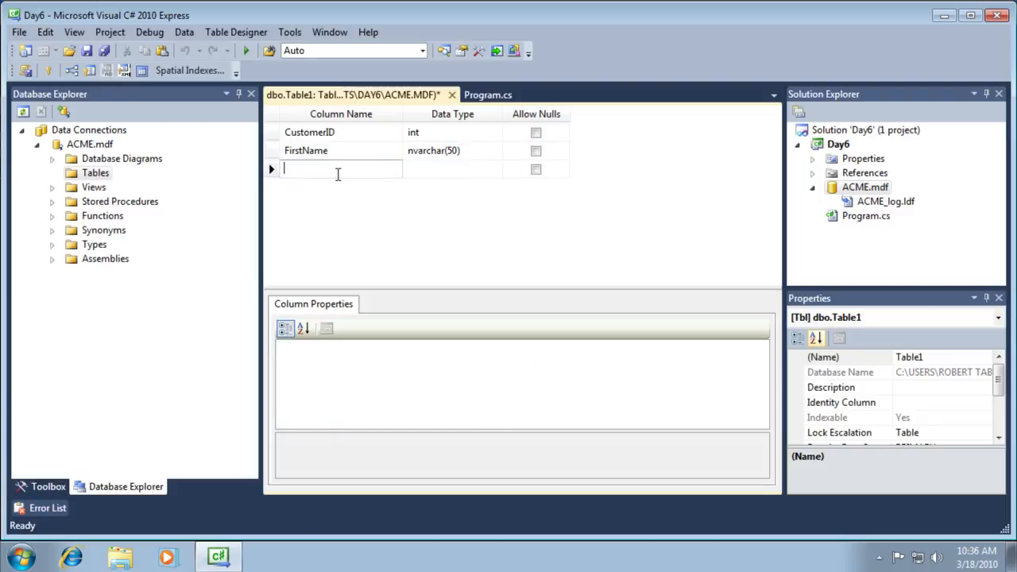
{"action": "type", "text": "LastName"}
{"action": "key", "text": "Tab"}
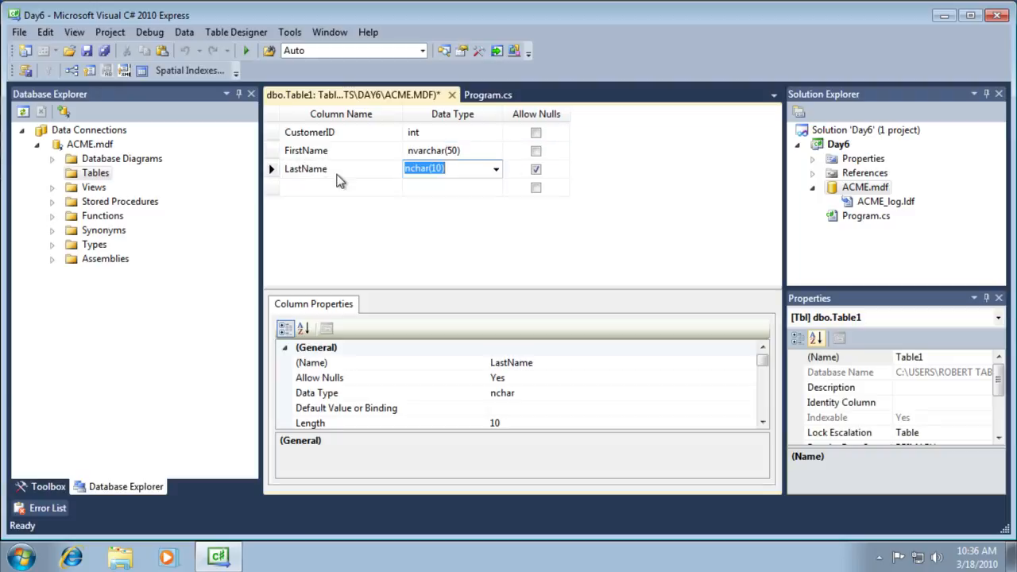
{"action": "type", "text": "nvarcha"}
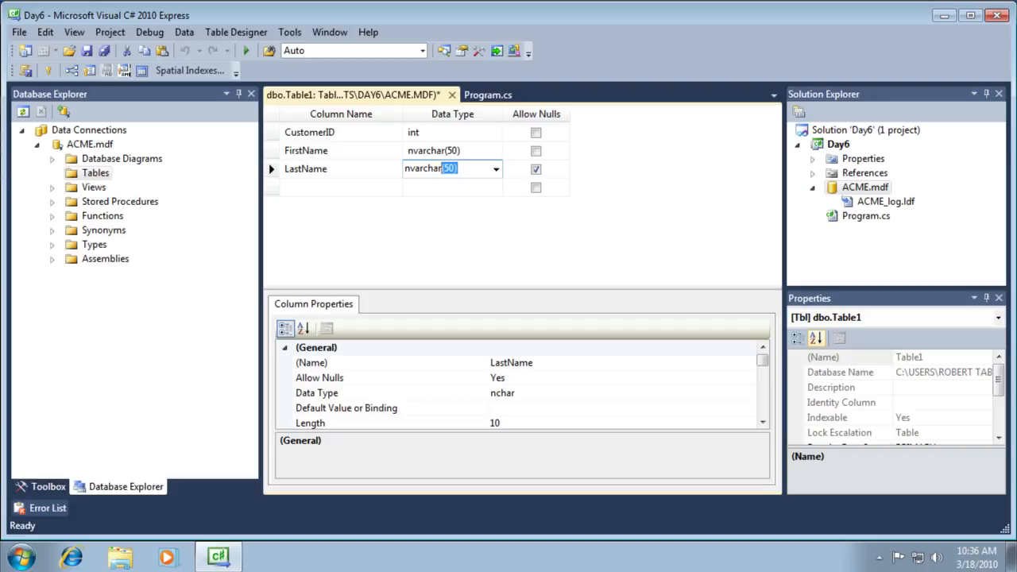
{"action": "type", "text": "r(50"}
{"action": "key", "text": "Tab"}
{"action": "key", "text": "space"}
{"action": "key", "text": "Tab"}
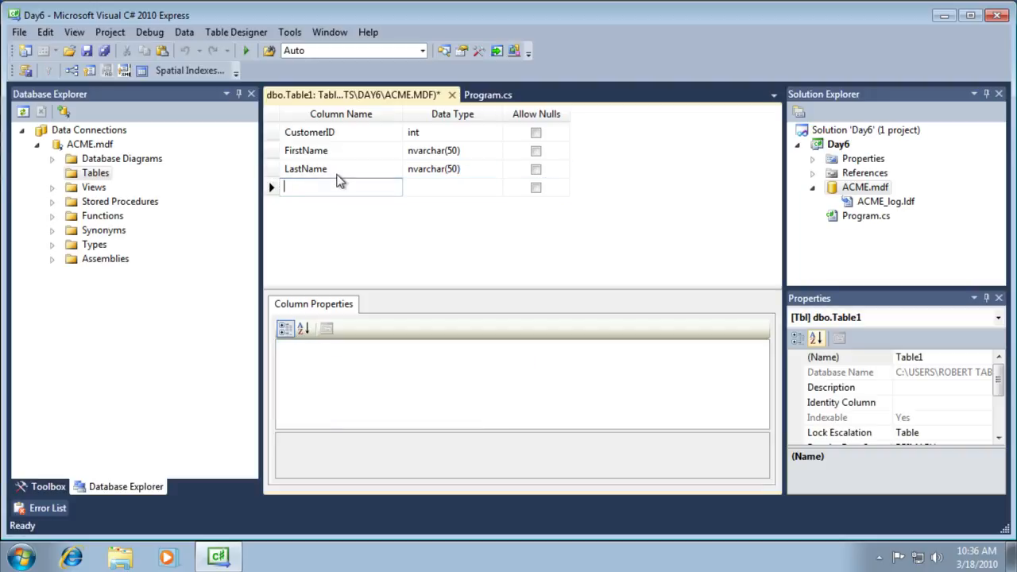
- Add Address and City columns, both nvarchar(50)
{"action": "type", "text": "Address"}
{"action": "key", "text": "Tab"}
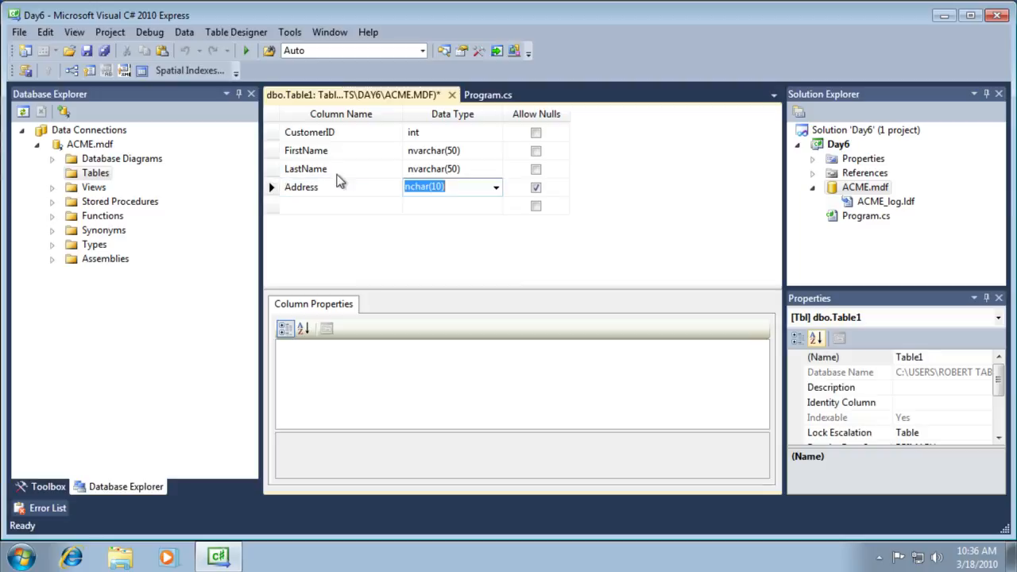
{"action": "type", "text": "nvar"}
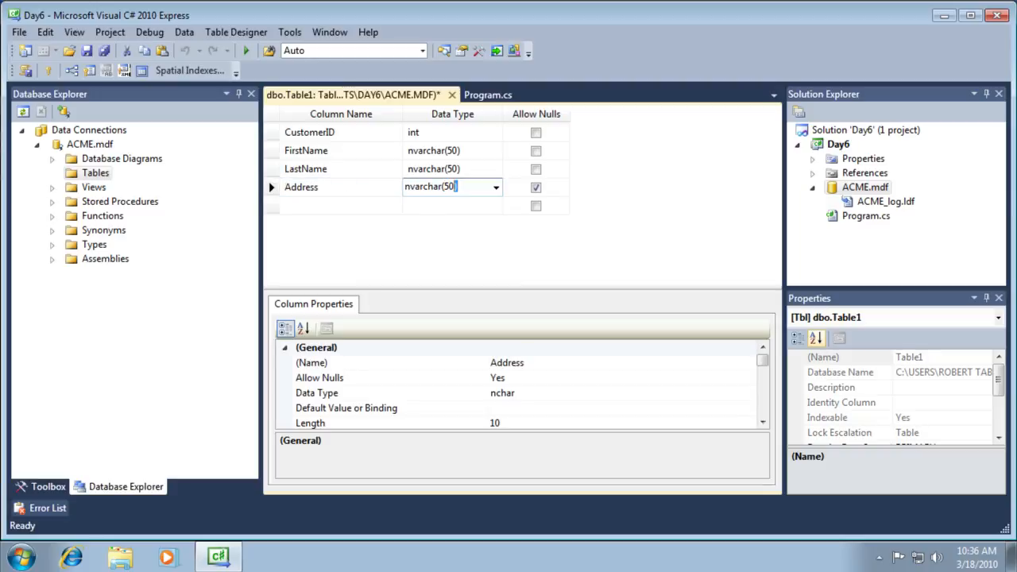
{"action": "key", "text": "Tab"}
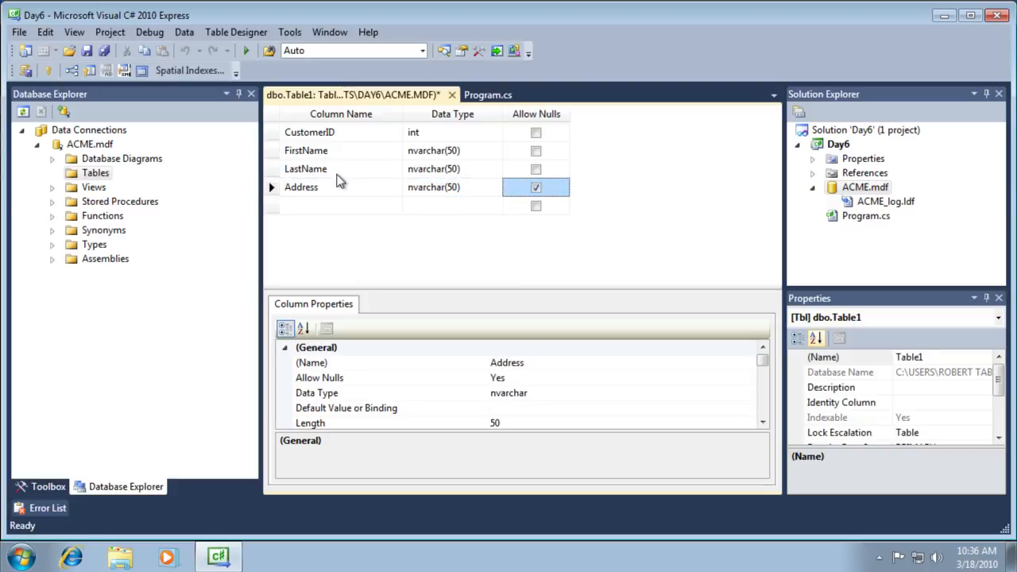
{"action": "key", "text": "Tab"}
{"action": "type", "text": "City"}
{"action": "key", "text": "Tab"}
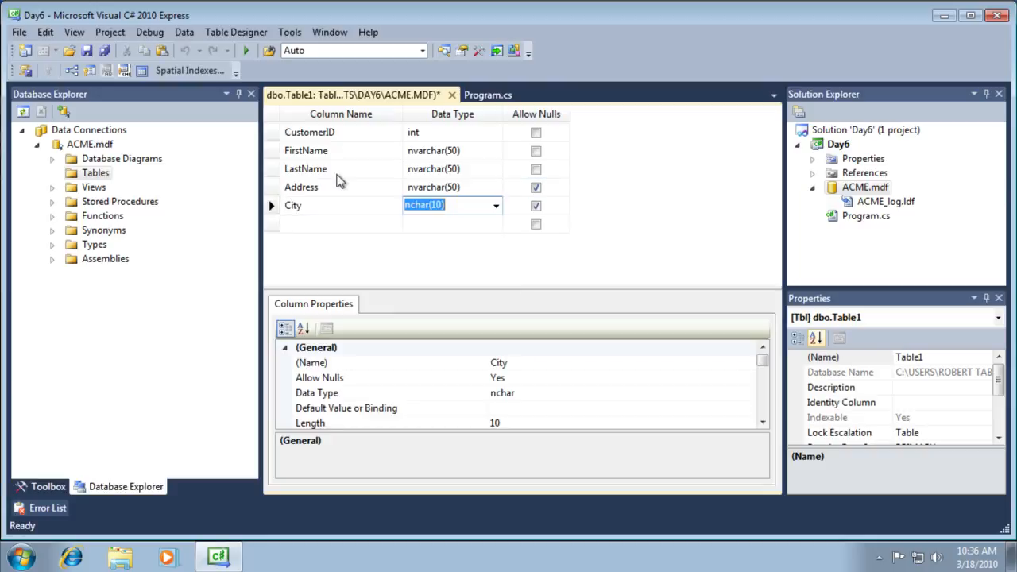
{"action": "type", "text": "nvarchar"}
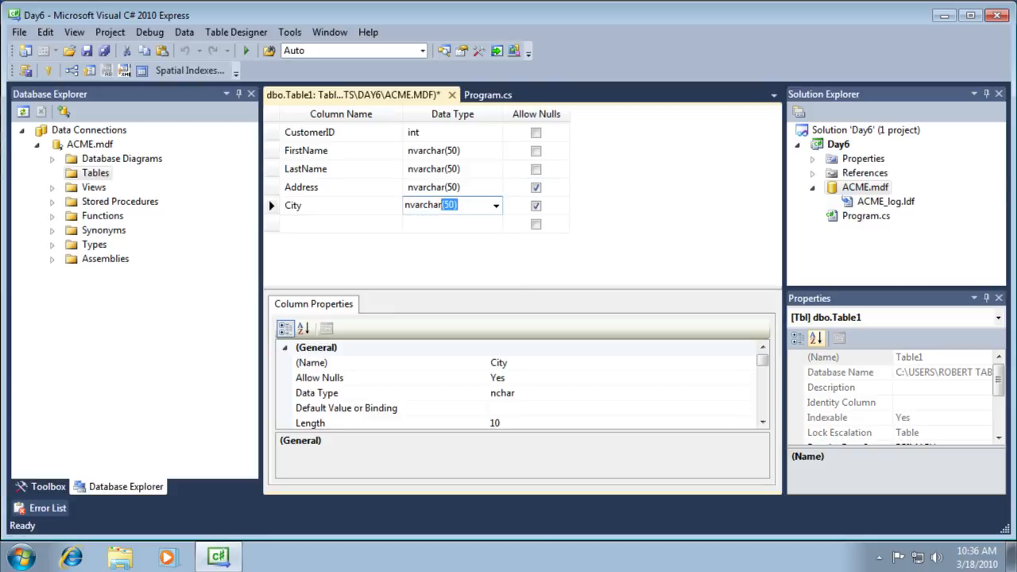
{"action": "key", "text": "Tab"}
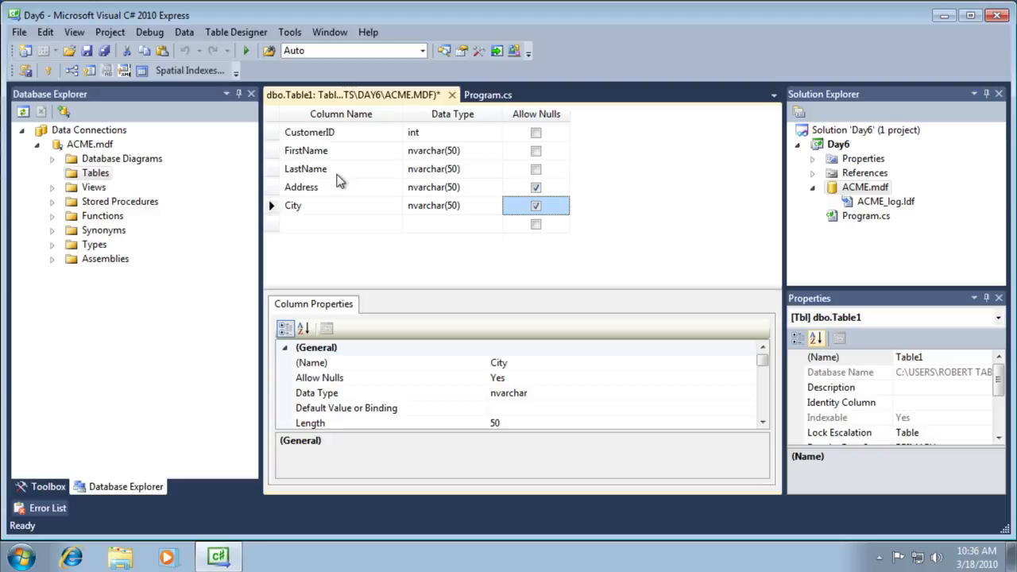
{"action": "key", "text": "Tab"}
- Add a State column and change its type to nvarchar(20)
{"action": "type", "text": "S"}
{"action": "key", "text": "Tab"}
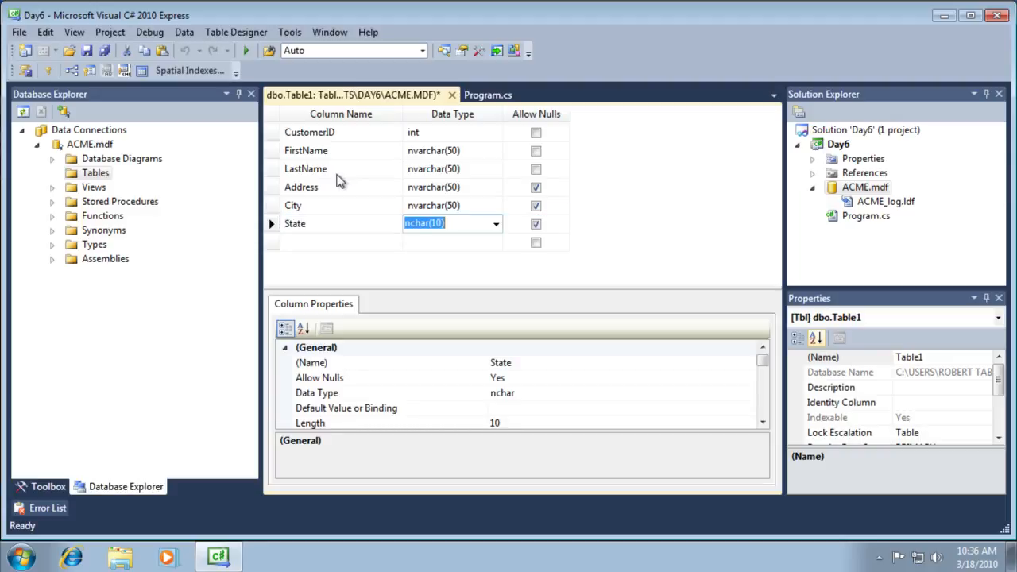
{"action": "type", "text": "nvaca"}
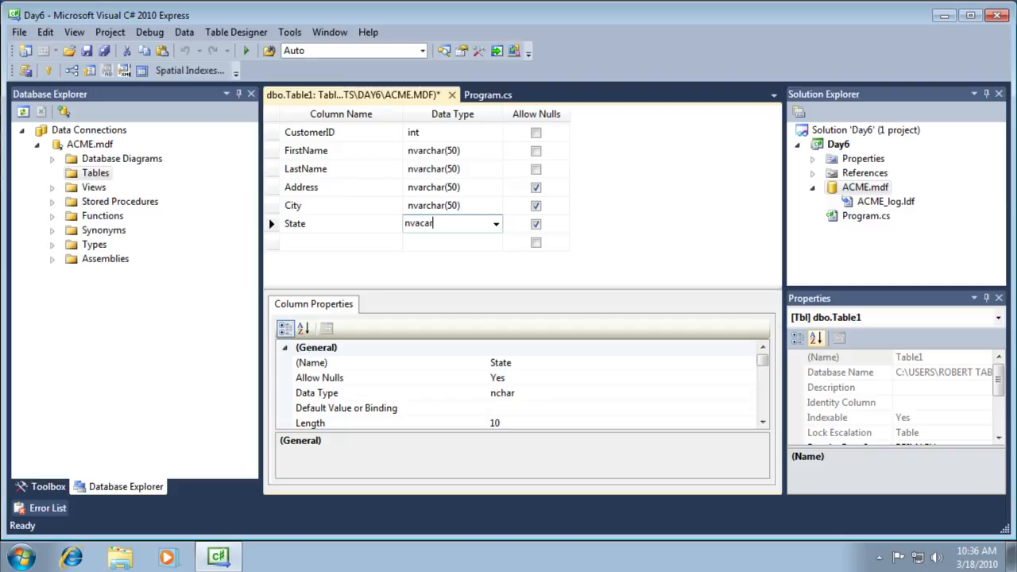
{"action": "type", "text": "rchar(50"}
{"action": "key", "text": "Tab"}
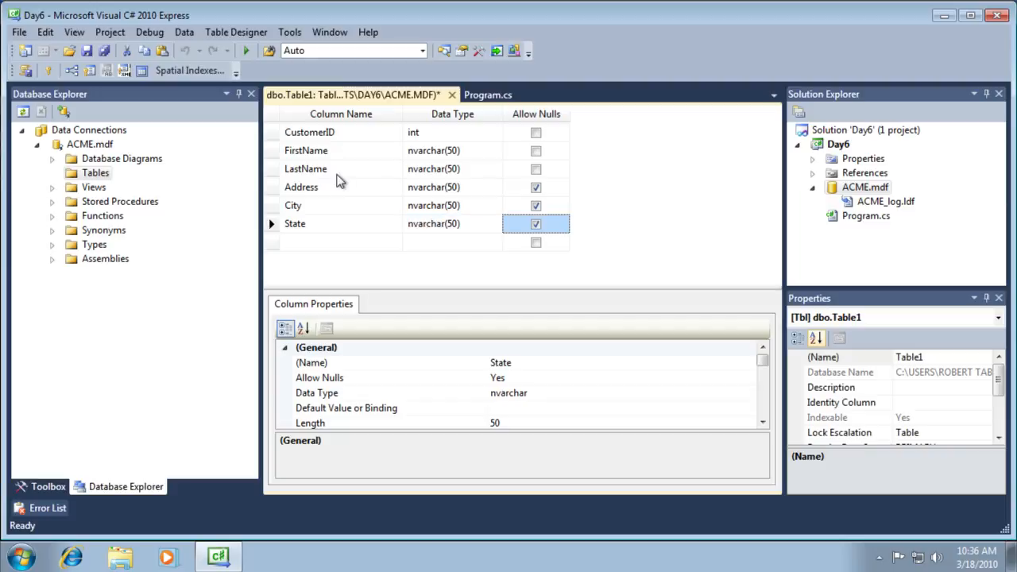
{"action": "left_click", "coordinate": [449, 223]}
{"action": "left_click", "coordinate": [449, 224]}
{"action": "key", "text": "BackSpace"}
{"action": "key", "text": "BackSpace"}
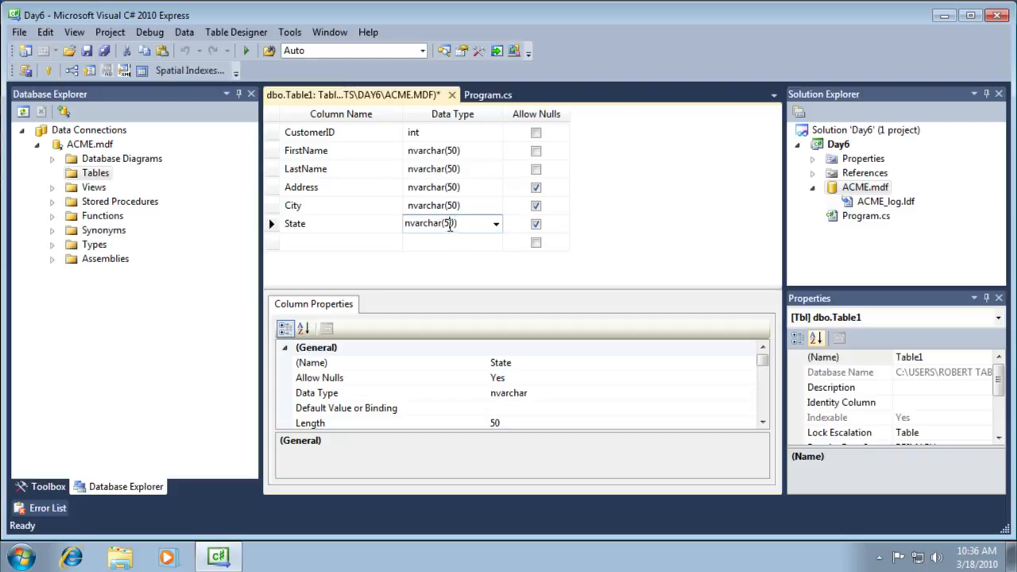
{"action": "type", "text": "20"}
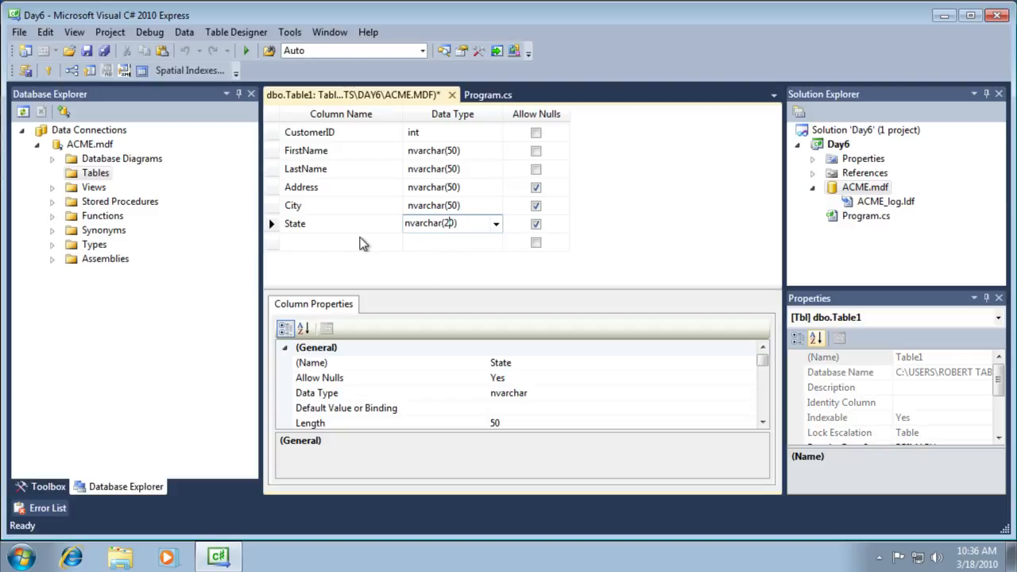
{"action": "left_click", "coordinate": [322, 240]}
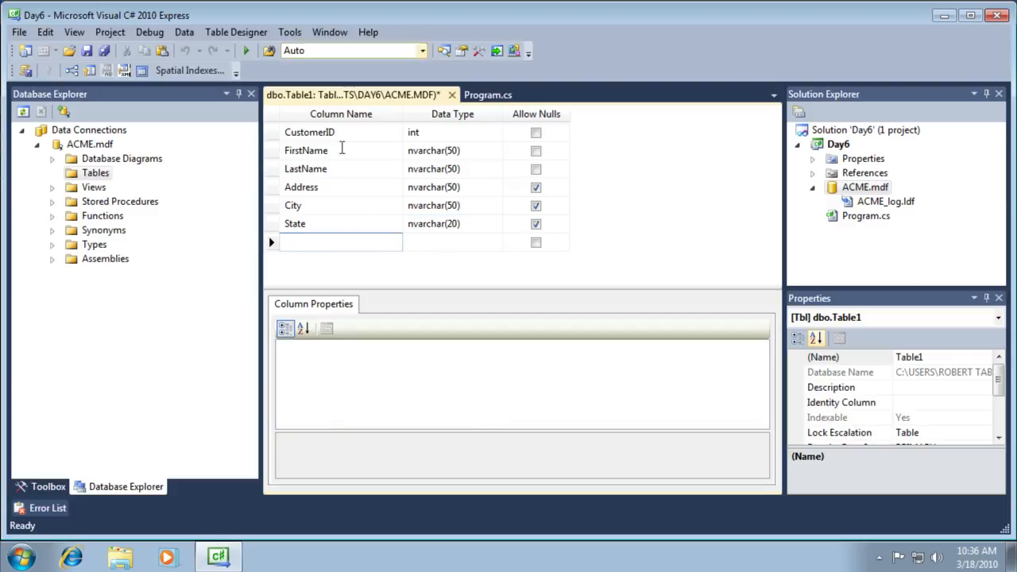
- Add a Zip column of type nchar(10)
{"action": "type", "text": "Zip"}
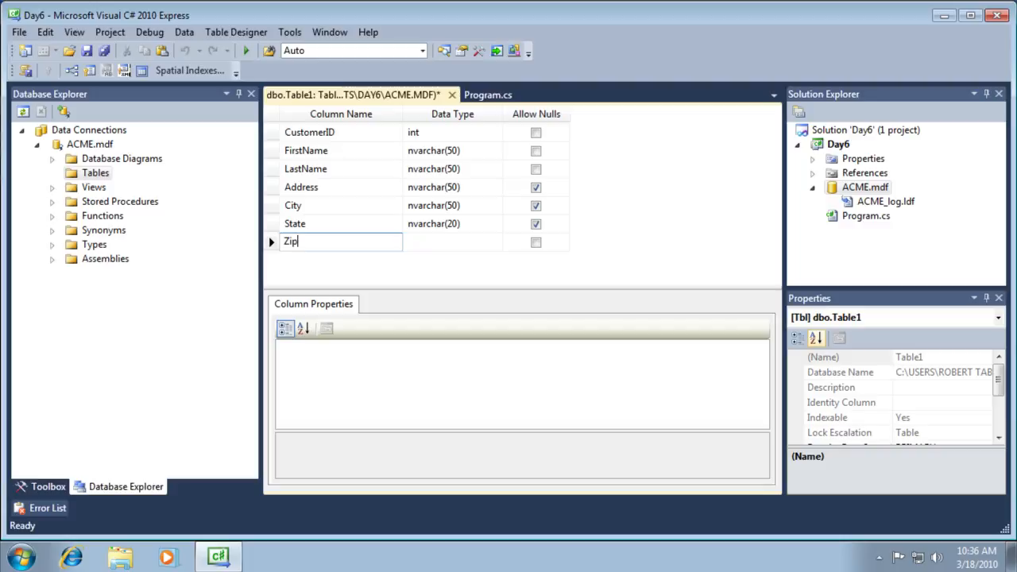
{"action": "key", "text": "Tab"}
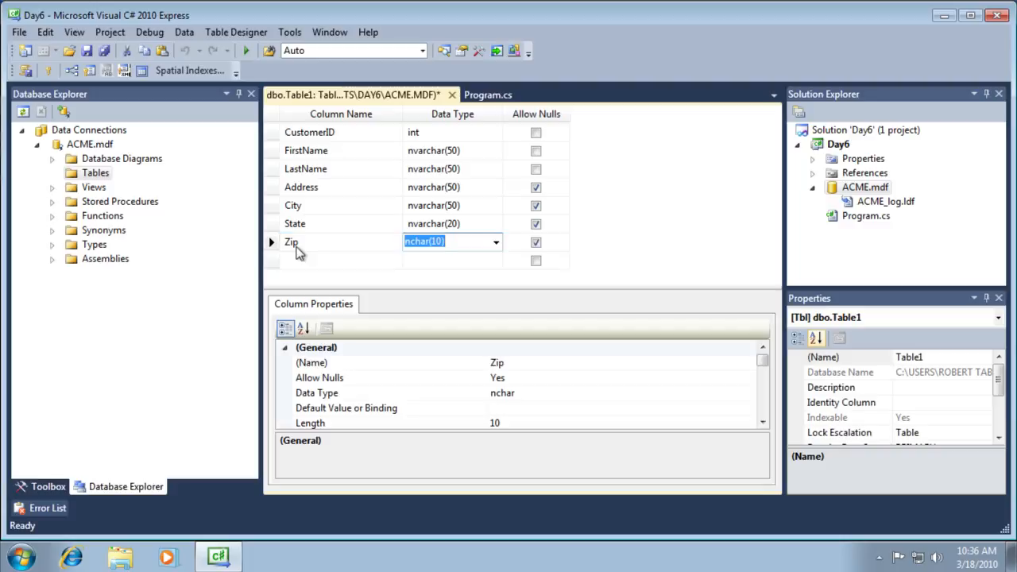
{"action": "type", "text": "n"}
{"action": "key", "text": "BackSpace"}
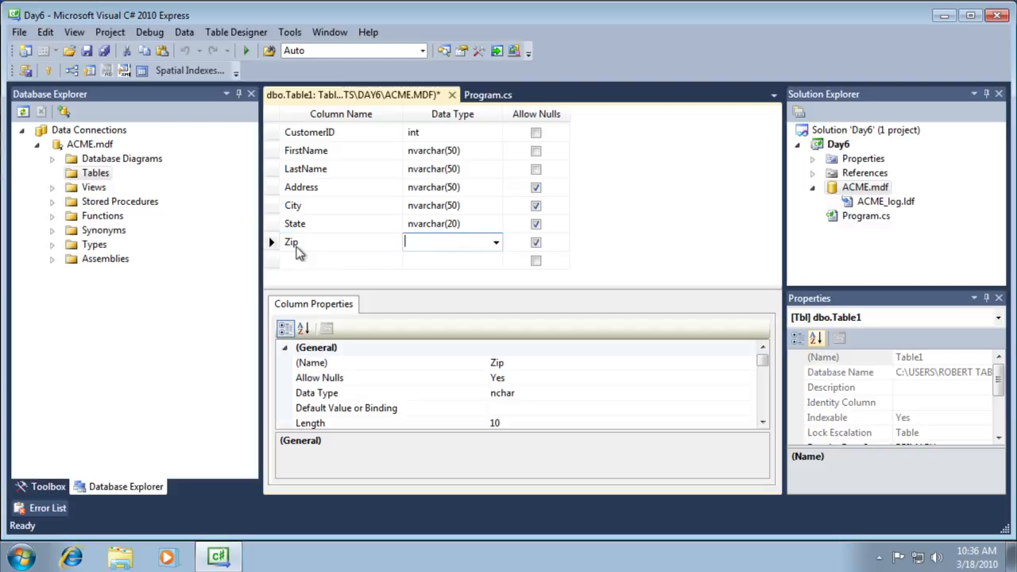
{"action": "type", "text": "n"}
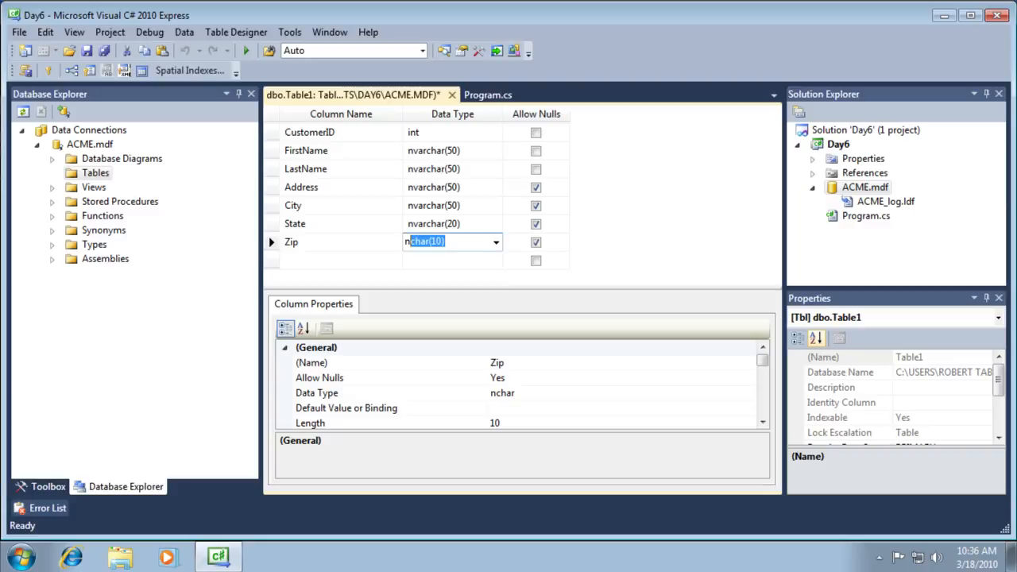
{"action": "type", "text": "char"}
{"action": "key", "text": "Tab"}
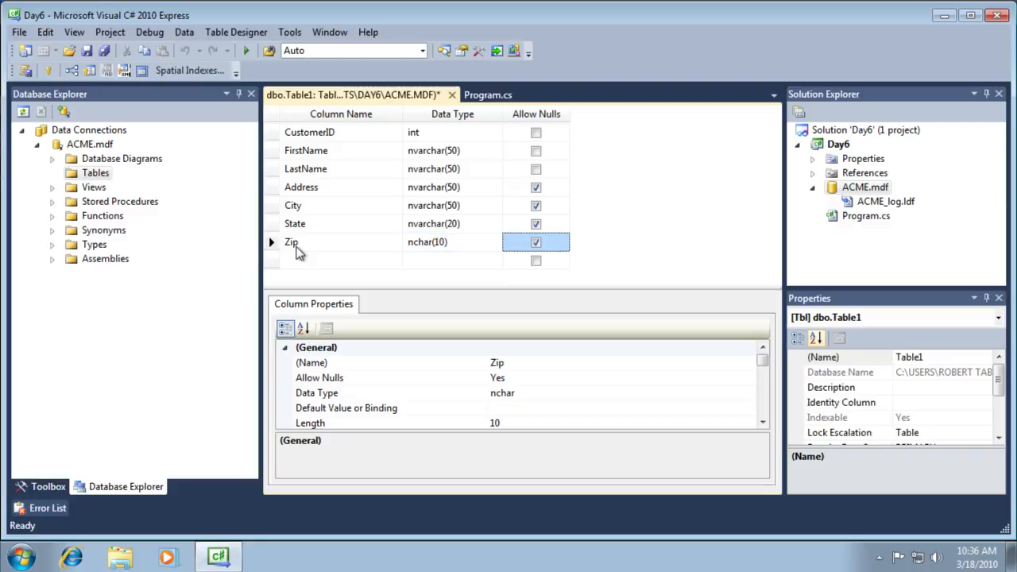
{"action": "left_click", "coordinate": [302, 261]}
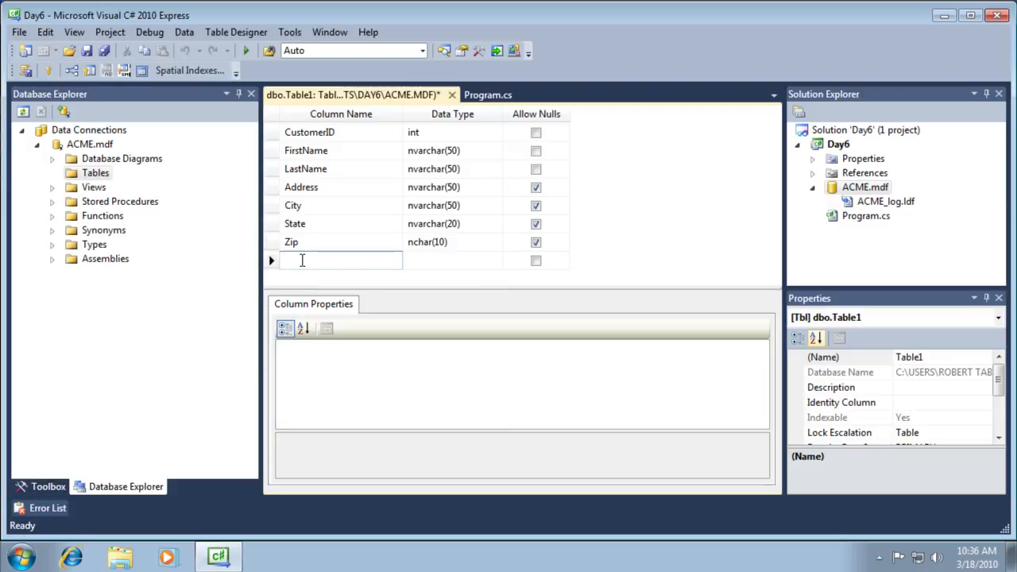
- Add an Email column of type nvarchar(100)
{"action": "type", "text": "Email"}
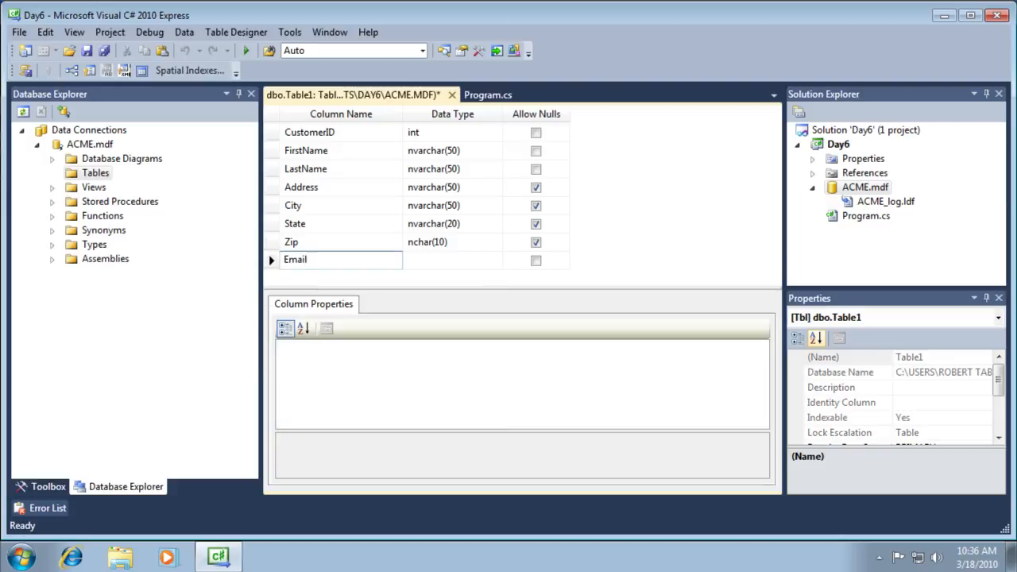
{"action": "key", "text": "Tab"}
{"action": "type", "text": "nvarcha"}
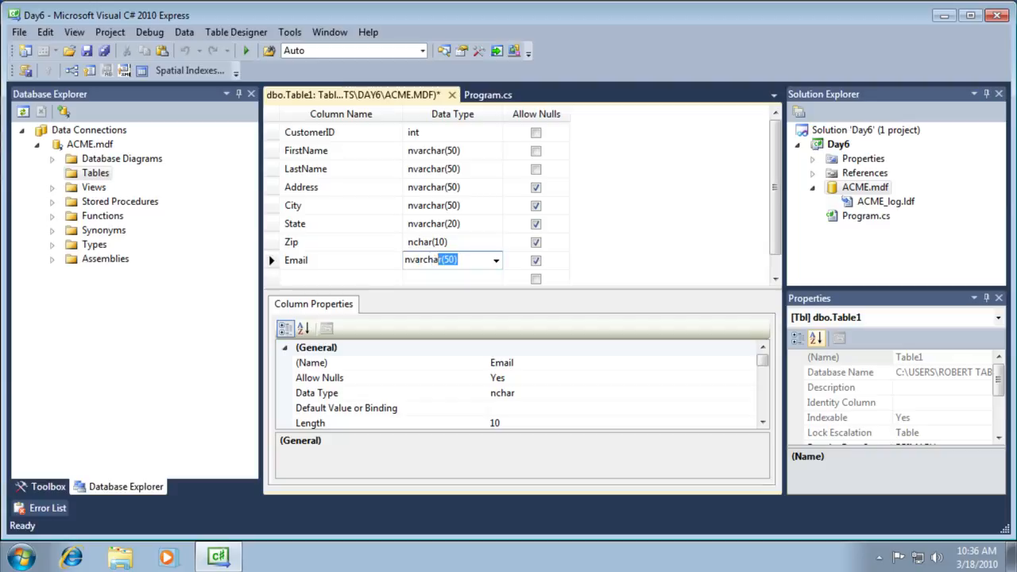
{"action": "type", "text": "r(10"}
{"action": "key", "text": "Tab"}
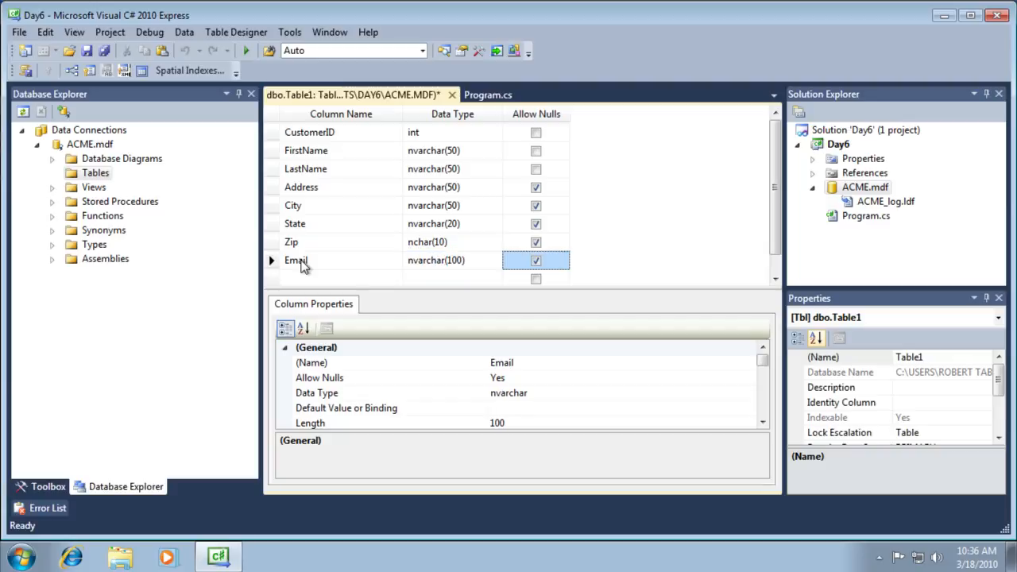
{"action": "key", "text": "Tab"}
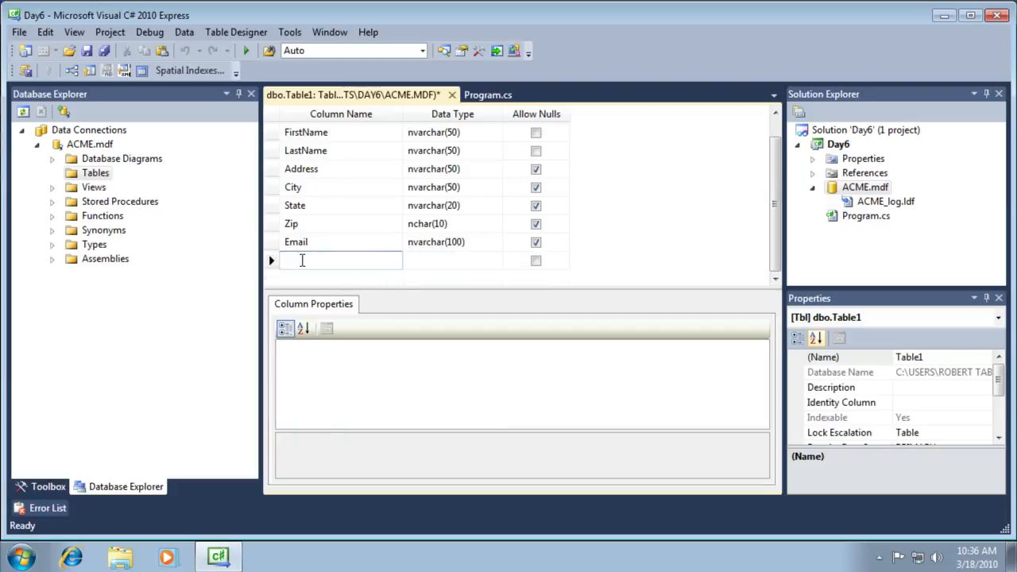
- Add CreditLimit as smallmoney and CustomerSince as smalldatetime columns
{"action": "type", "text": "CreditLimit"}
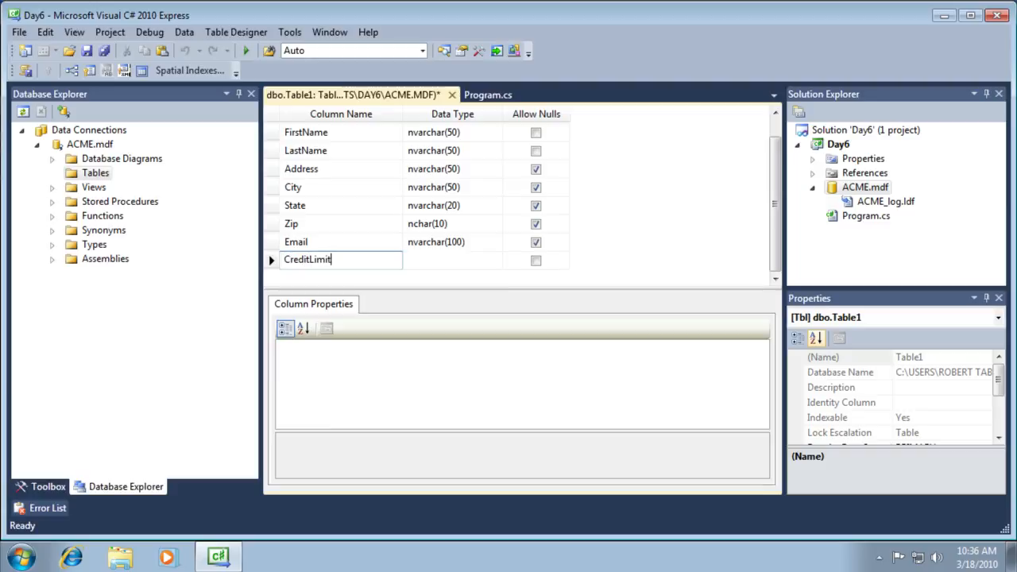
{"action": "key", "text": "Tab"}
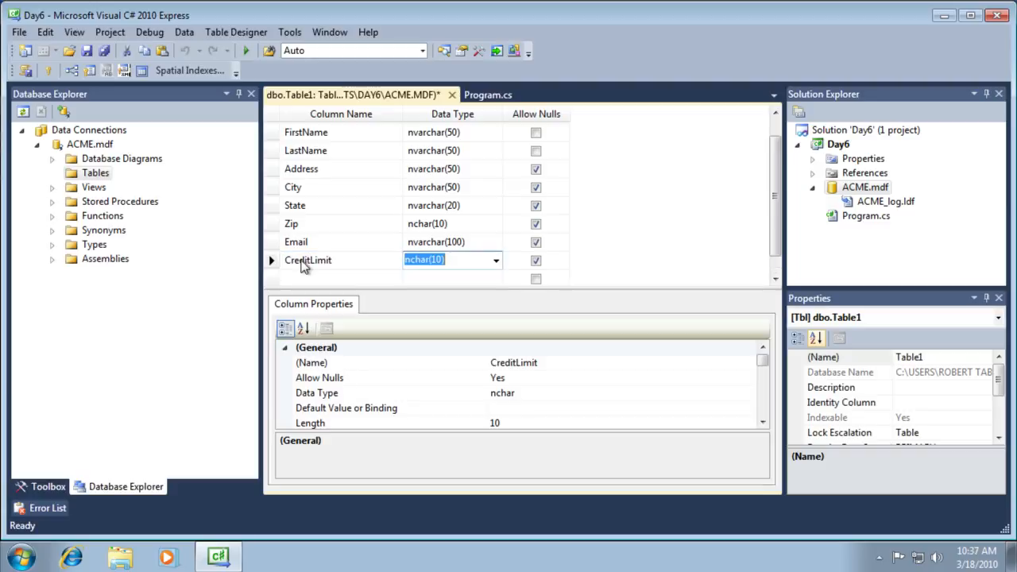
{"action": "type", "text": "smallmoney"}
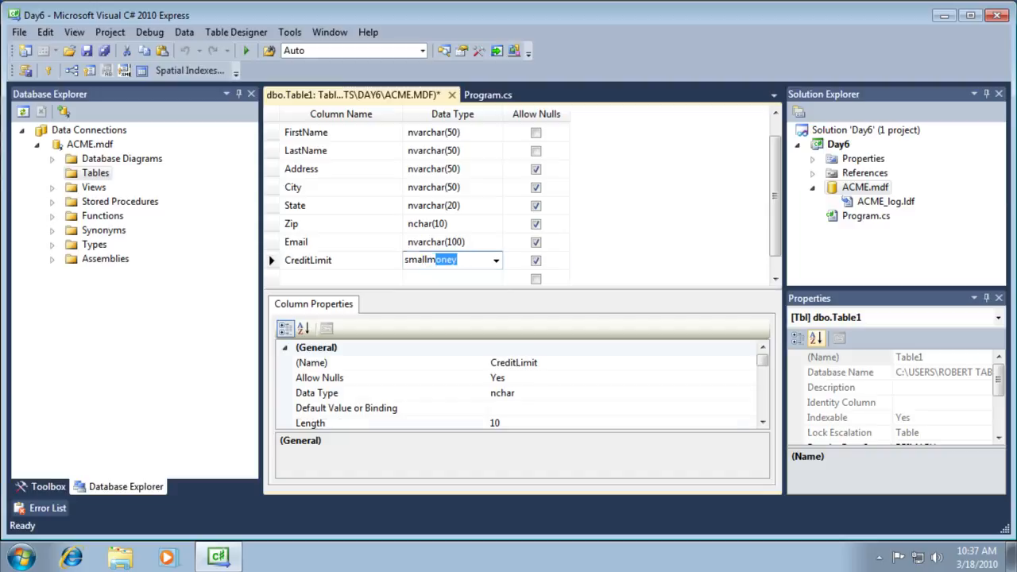
{"action": "key", "text": "Tab"}
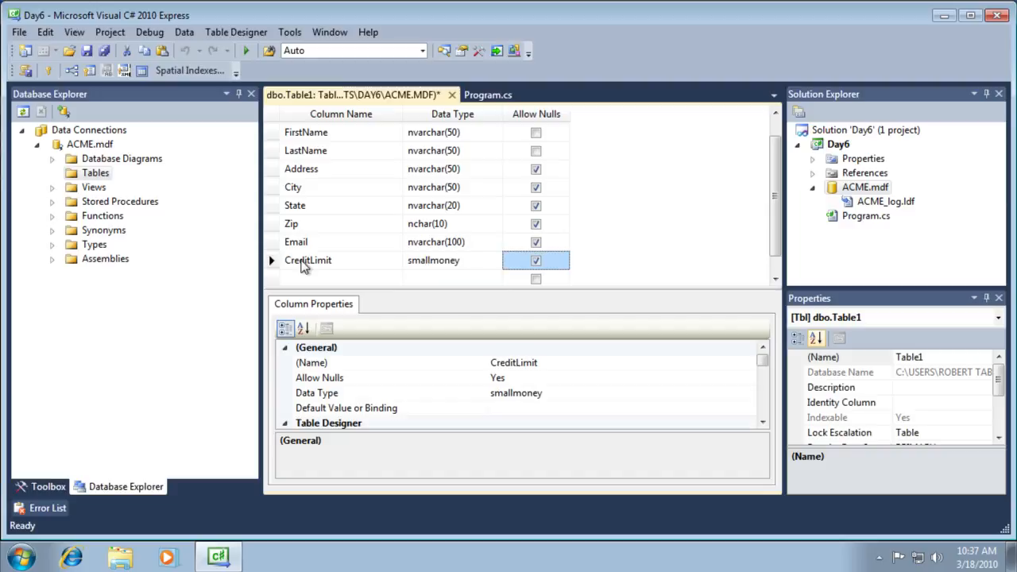
{"action": "key", "text": "Tab"}
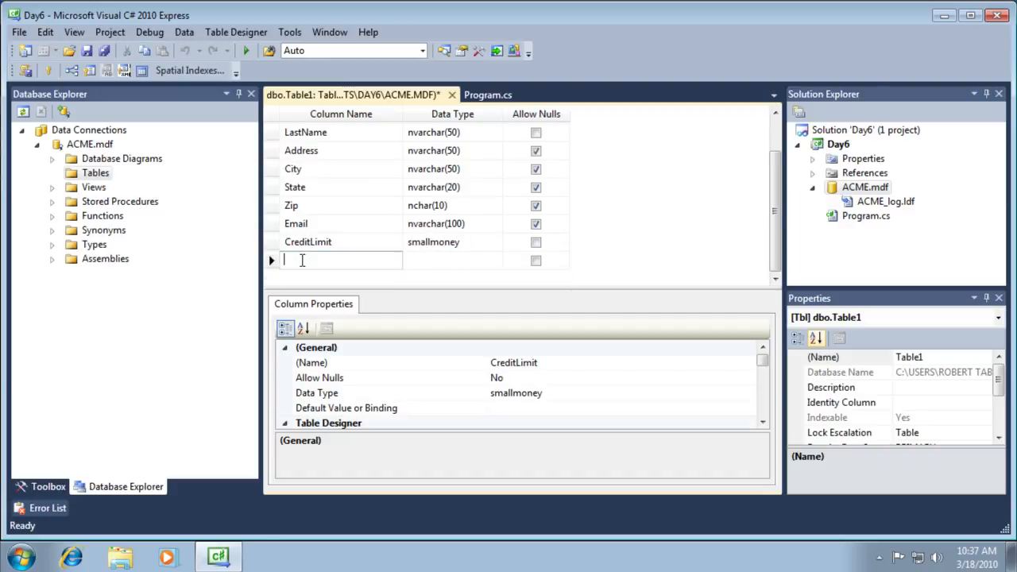
{"action": "type", "text": "CustomerSince"}
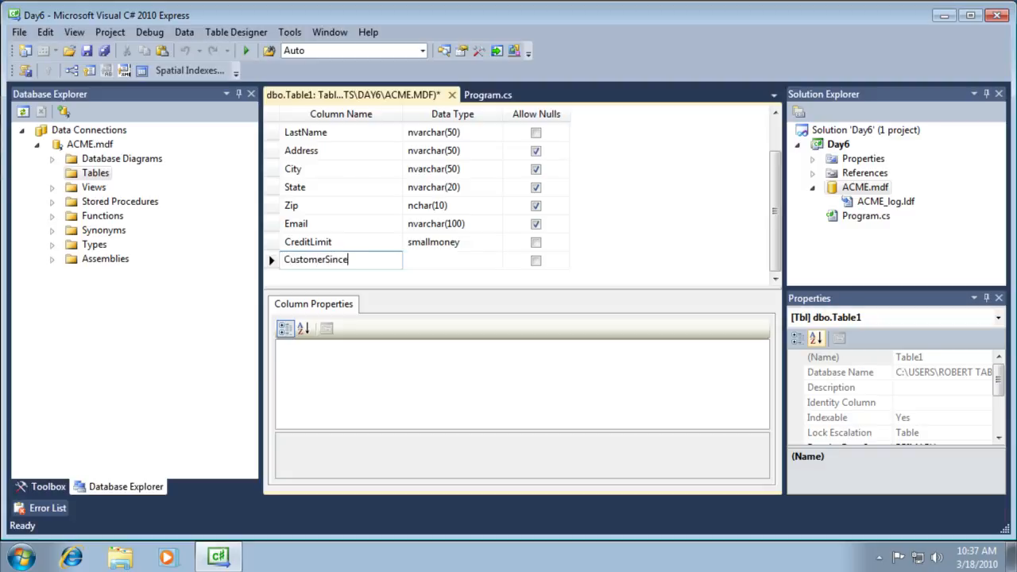
{"action": "key", "text": "Tab"}
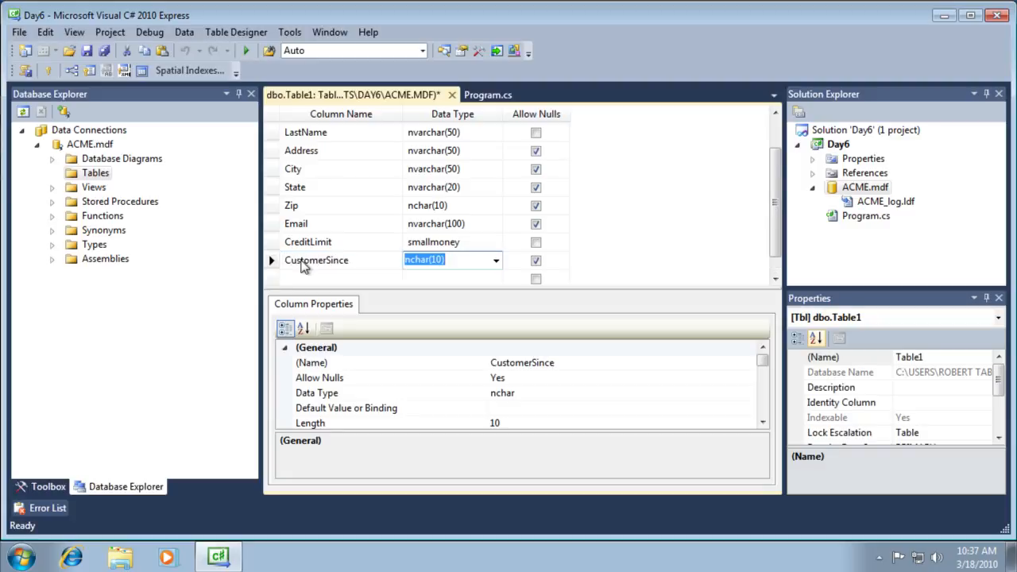
{"action": "type", "text": "smalldatetime"}
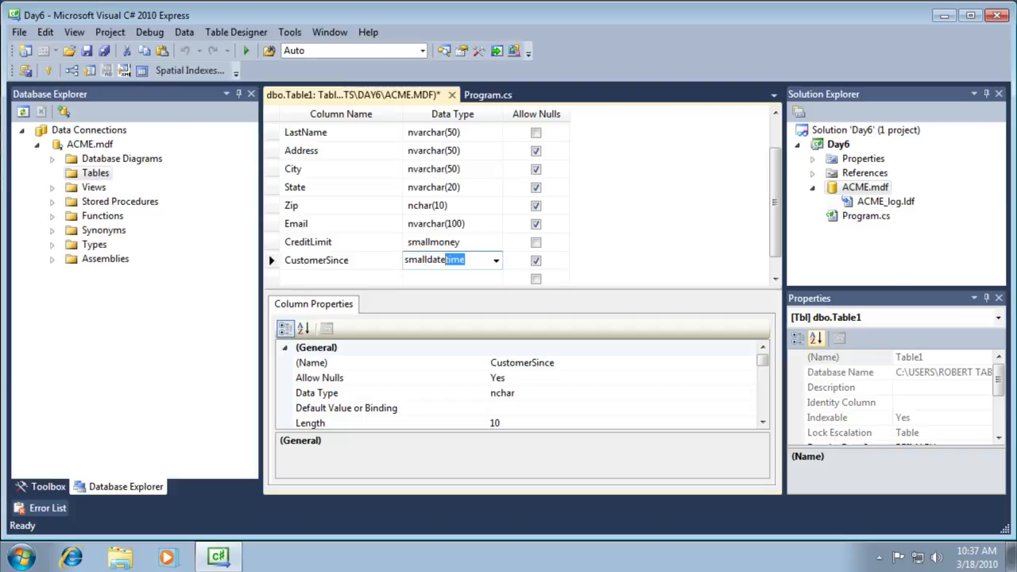
{"action": "key", "text": "Tab"}
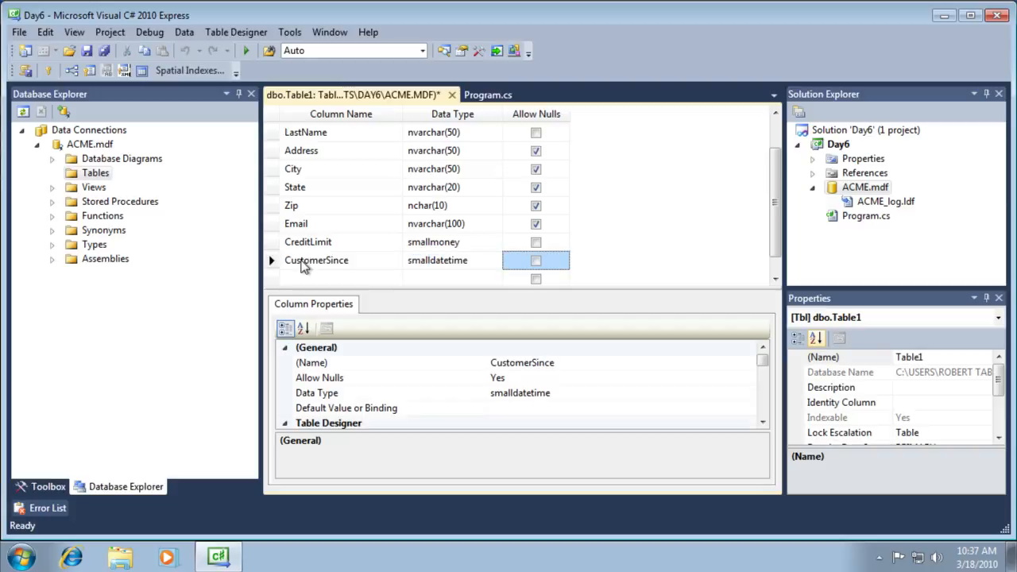
{"action": "scroll", "coordinate": [433, 205], "scroll_direction": "up", "scroll_amount": 1}
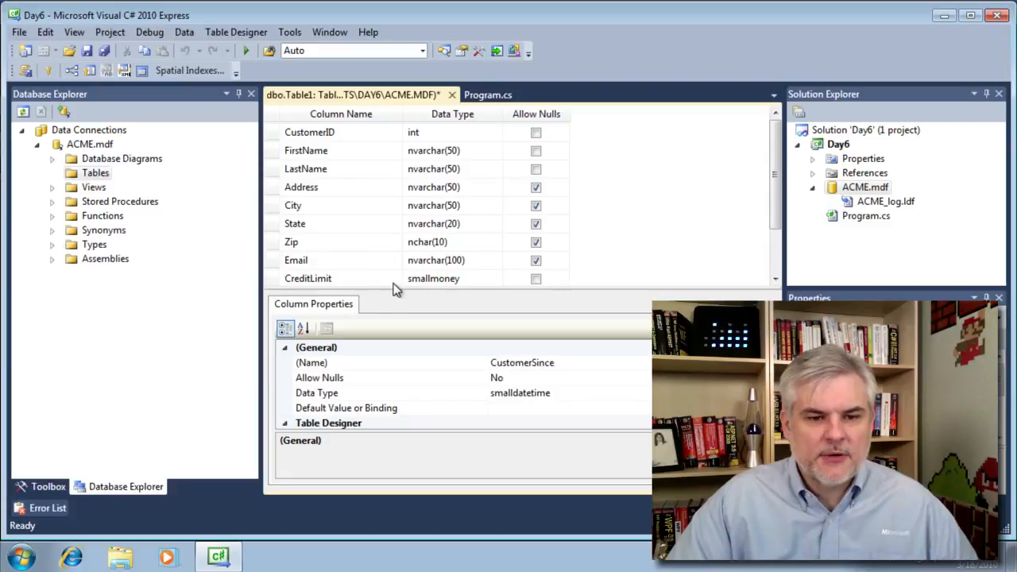
- Enlarge the table grid and review CustomerID, FirstName, LastName, CreditLimit and CustomerSince properties
{"action": "left_click_drag", "start_coordinate": [399, 290], "coordinate": [403, 341]}
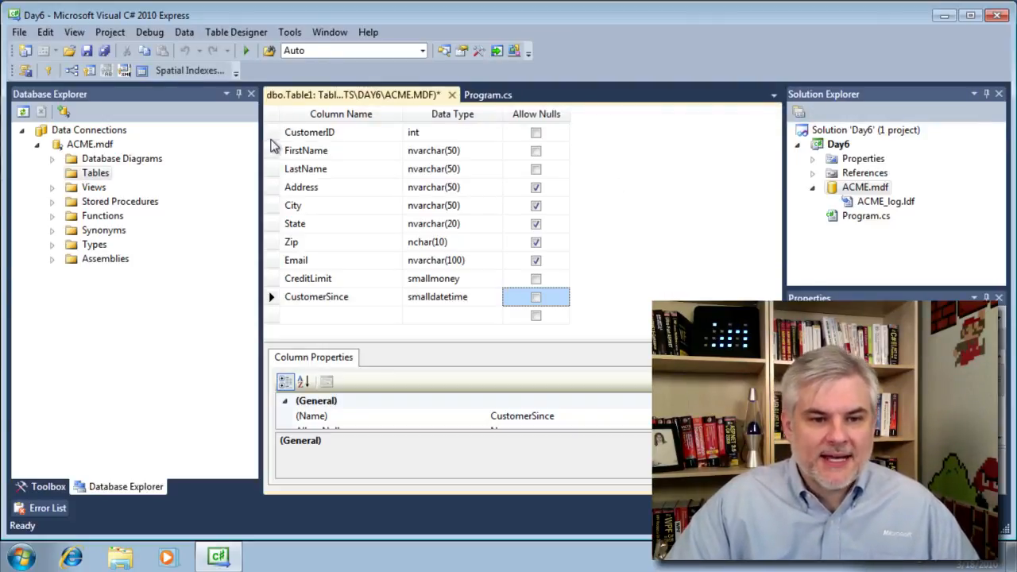
{"action": "left_click", "coordinate": [271, 137]}
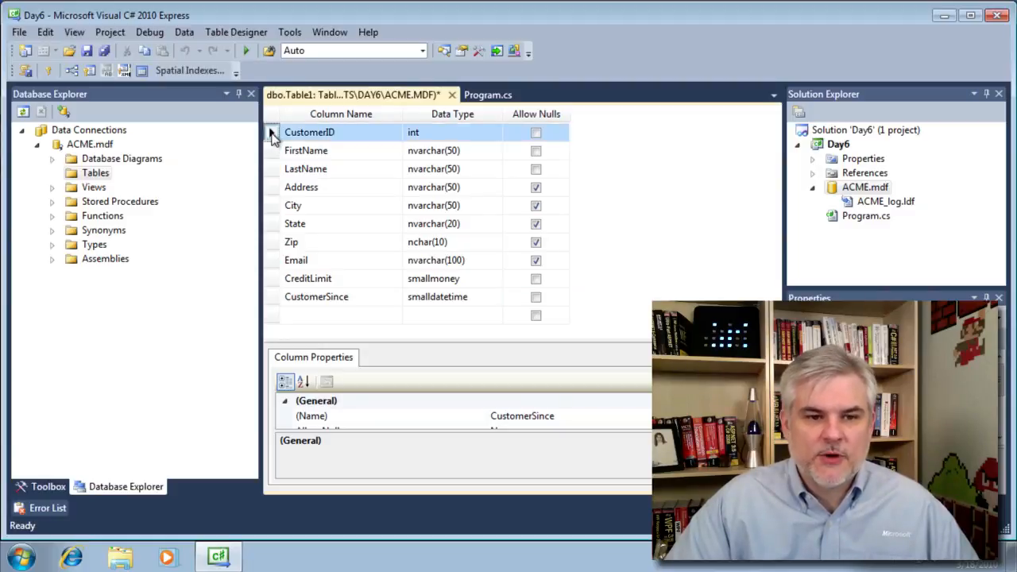
{"action": "left_click", "coordinate": [272, 151]}
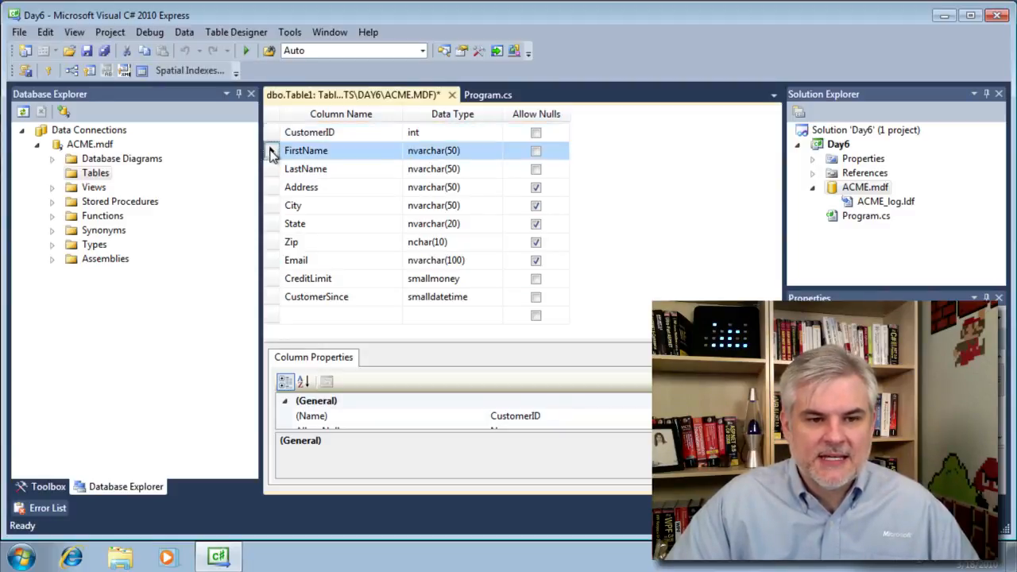
{"action": "left_click", "coordinate": [272, 168]}
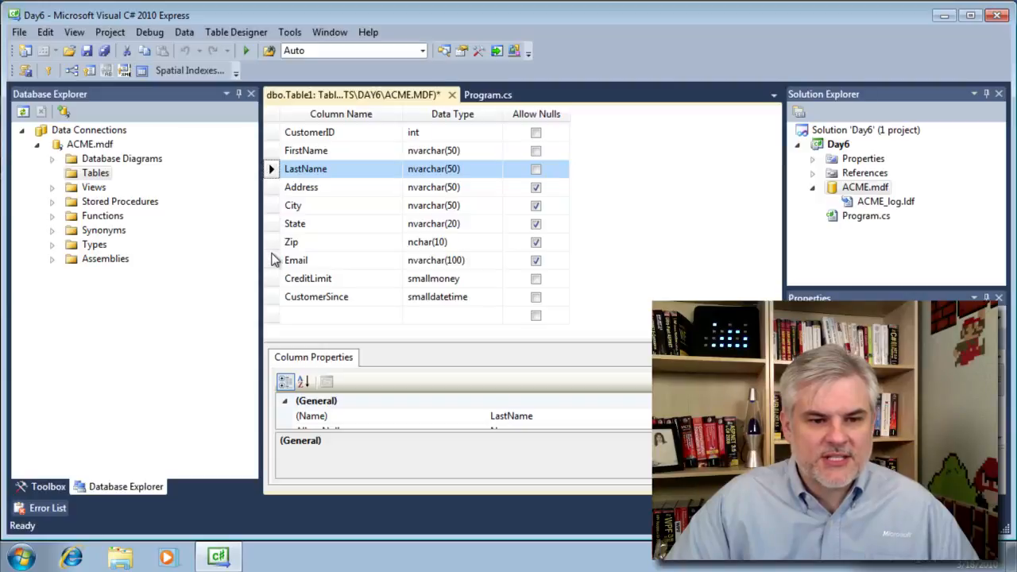
{"action": "left_click", "coordinate": [272, 280]}
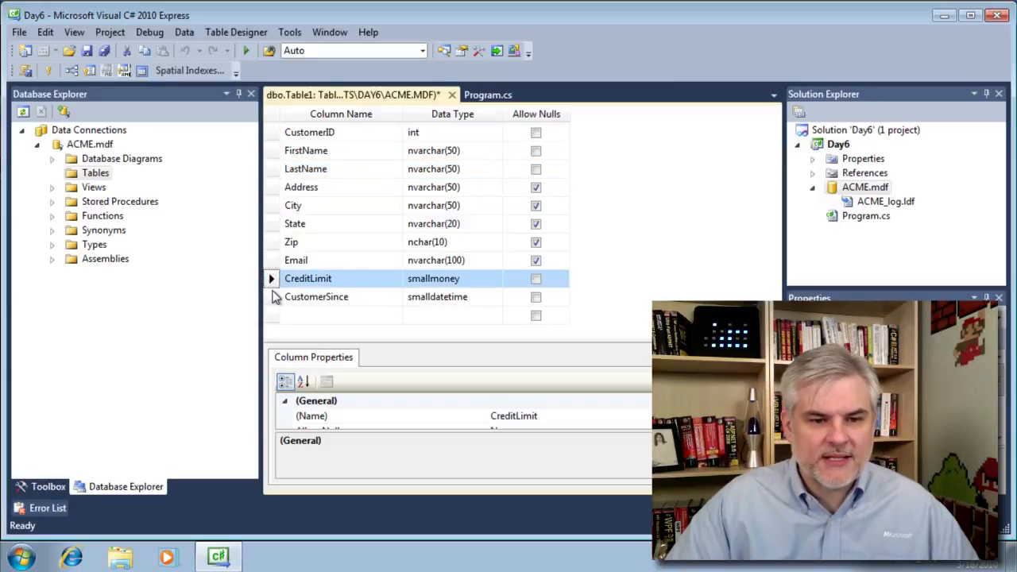
{"action": "left_click", "coordinate": [272, 299]}
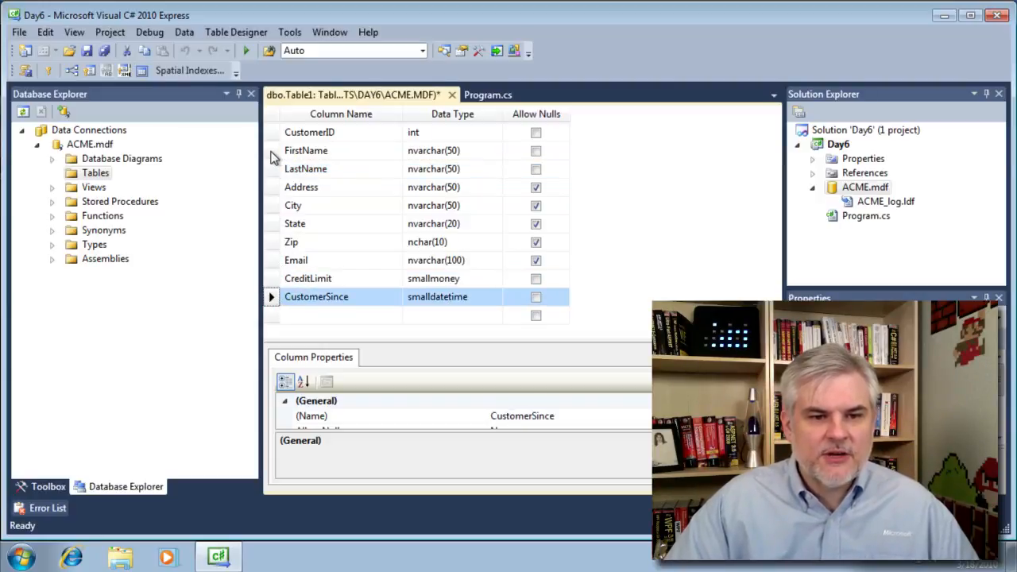
{"action": "left_click", "coordinate": [271, 150]}
{"action": "left_click", "coordinate": [272, 172], "text": "shift"}
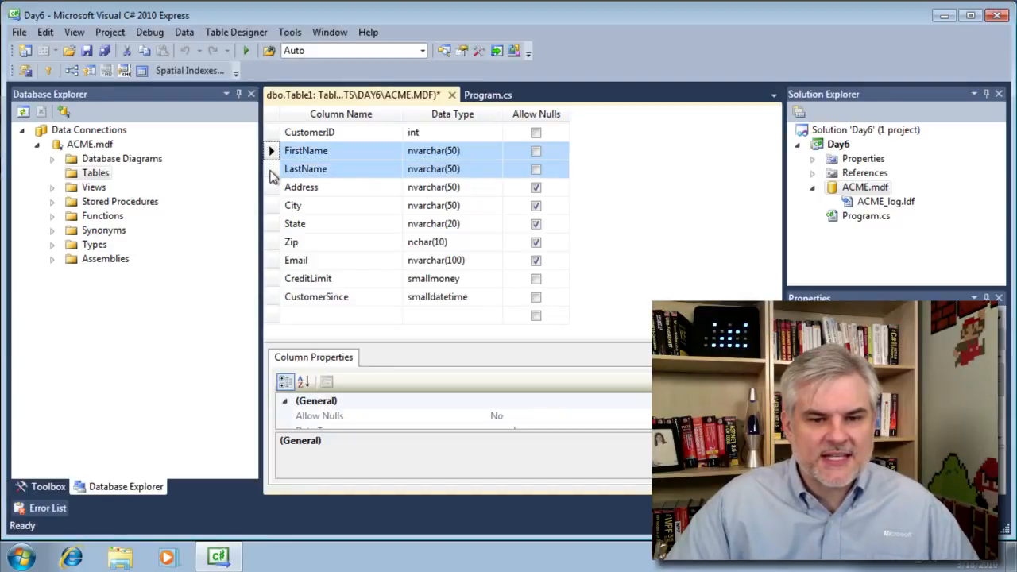
{"action": "left_click", "coordinate": [272, 132]}
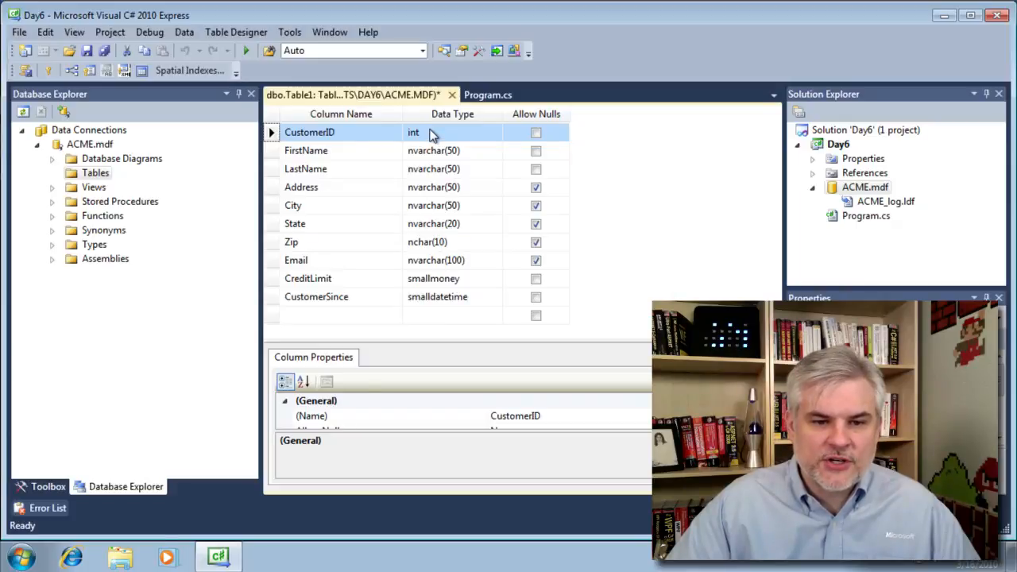
- Check the FirstName and CreditLimit data types, keeping CreditLimit as smallmoney
{"action": "left_click", "coordinate": [437, 158]}
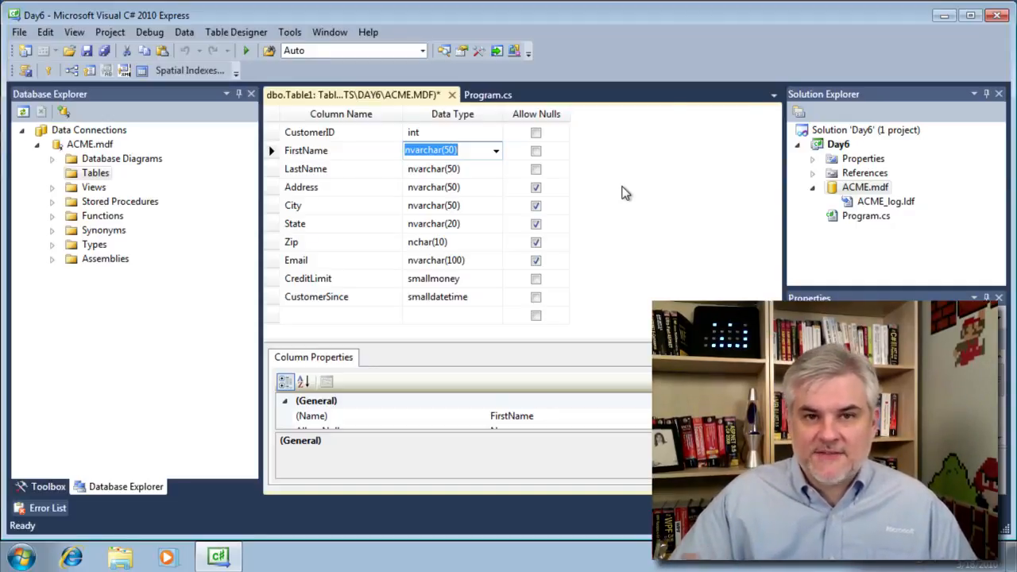
{"action": "left_click", "coordinate": [650, 197]}
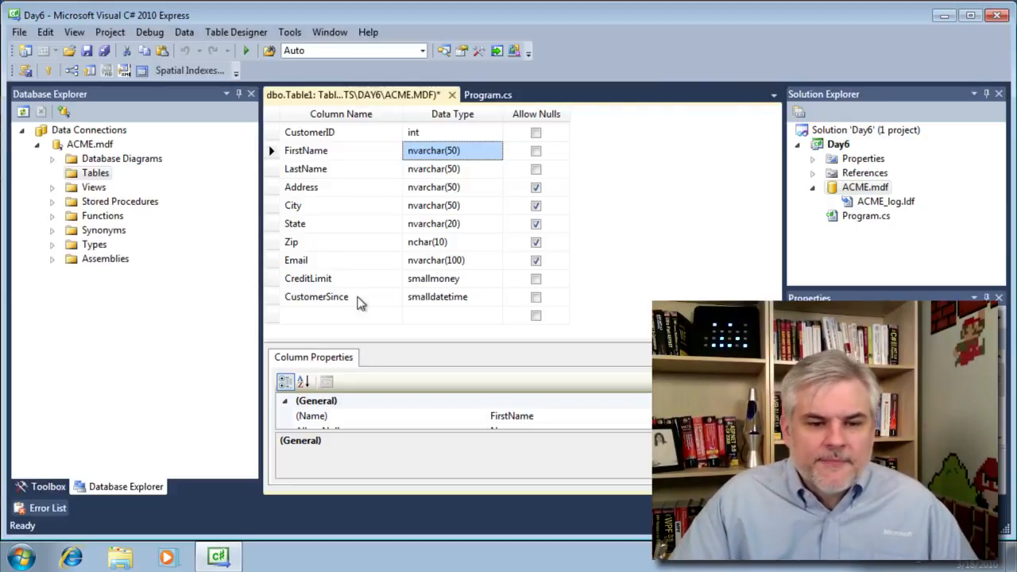
{"action": "left_click", "coordinate": [496, 280]}
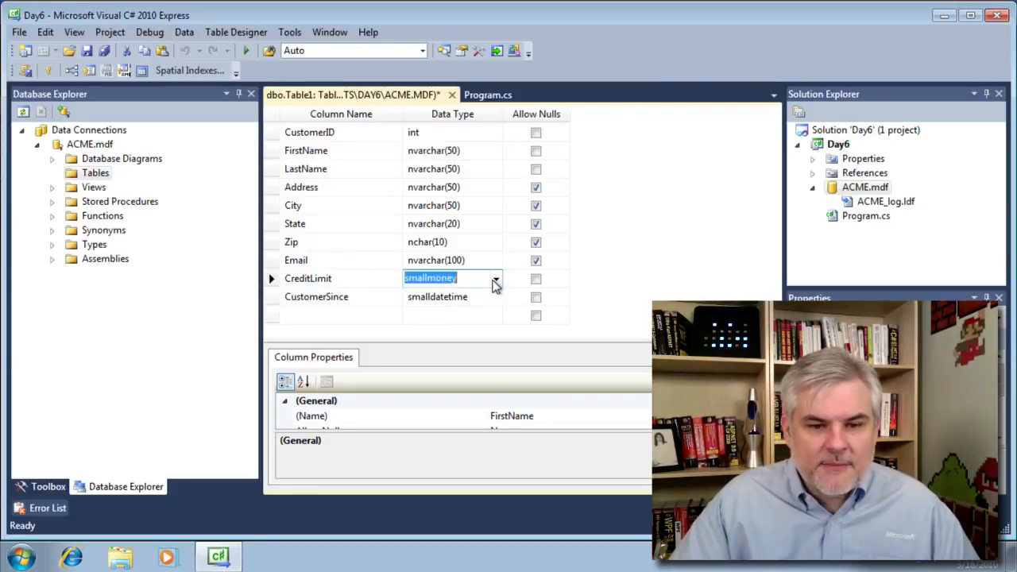
{"action": "left_click", "coordinate": [496, 279]}
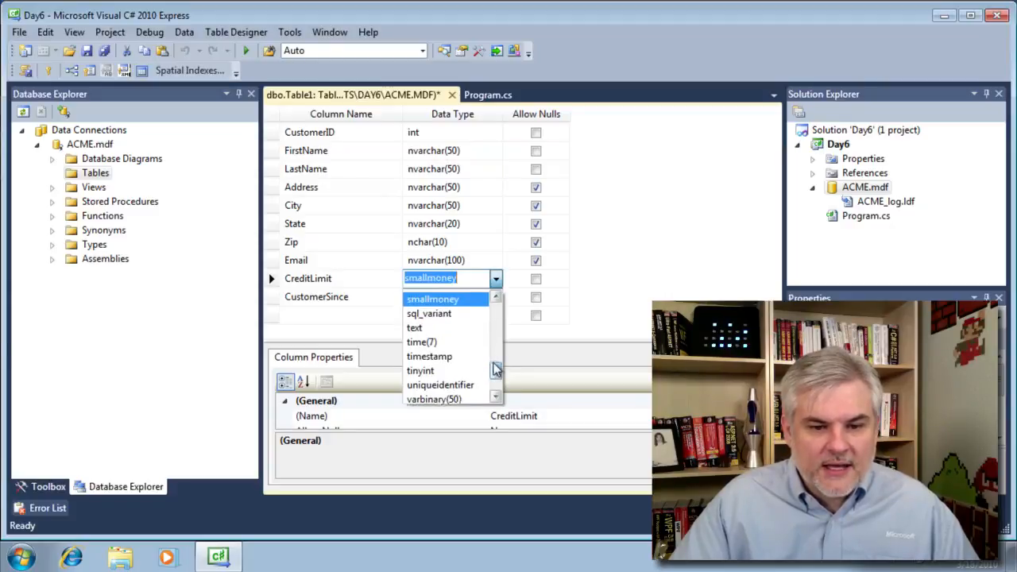
{"action": "left_click_drag", "start_coordinate": [495, 371], "coordinate": [495, 346]}
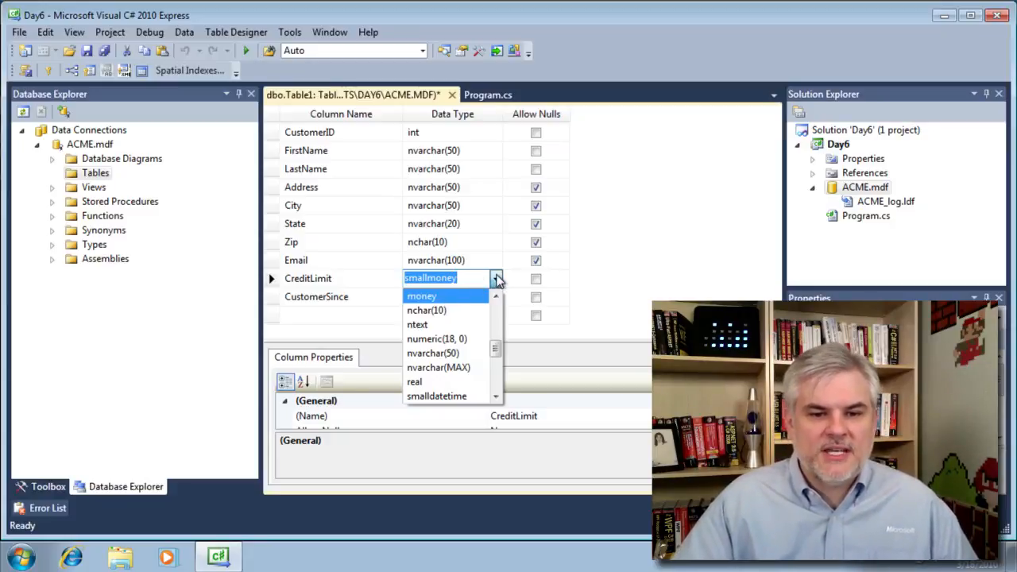
{"action": "left_click", "coordinate": [496, 278]}
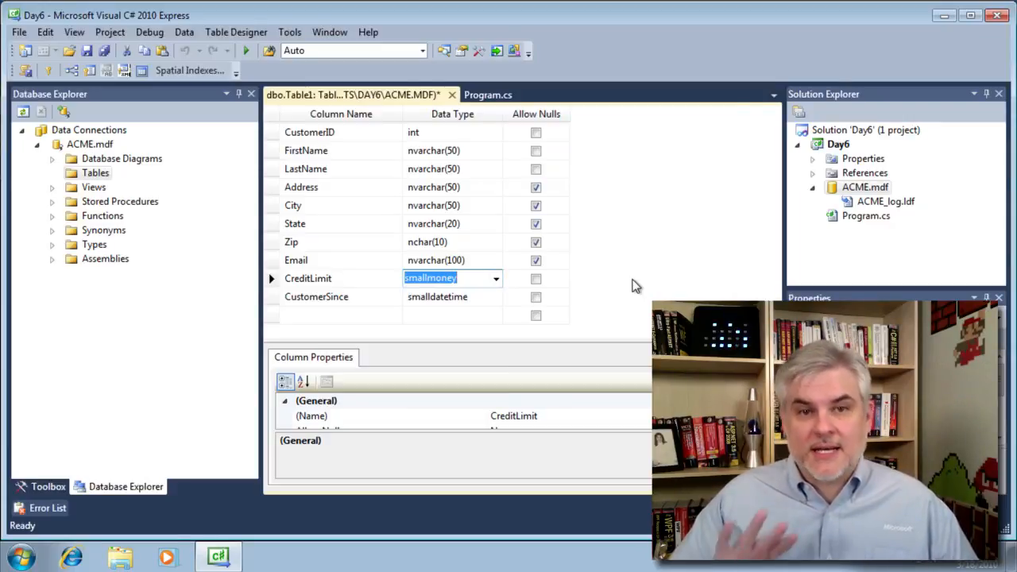
{"action": "key", "text": "Escape"}
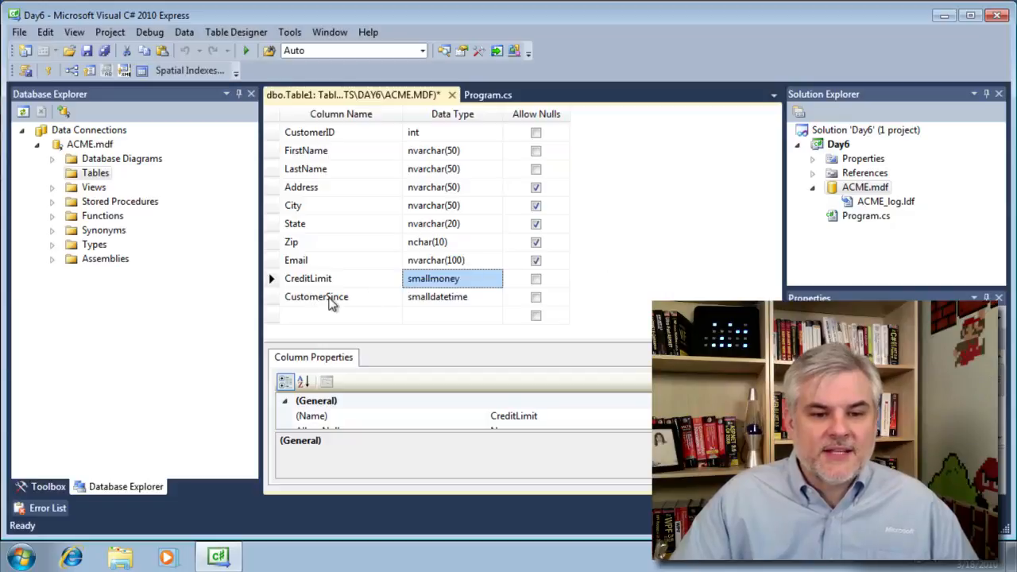
- Review CustomerSince's type list keeping smalldatetime, then select the CustomerID row
{"action": "left_click", "coordinate": [479, 302]}
{"action": "left_click", "coordinate": [495, 296]}
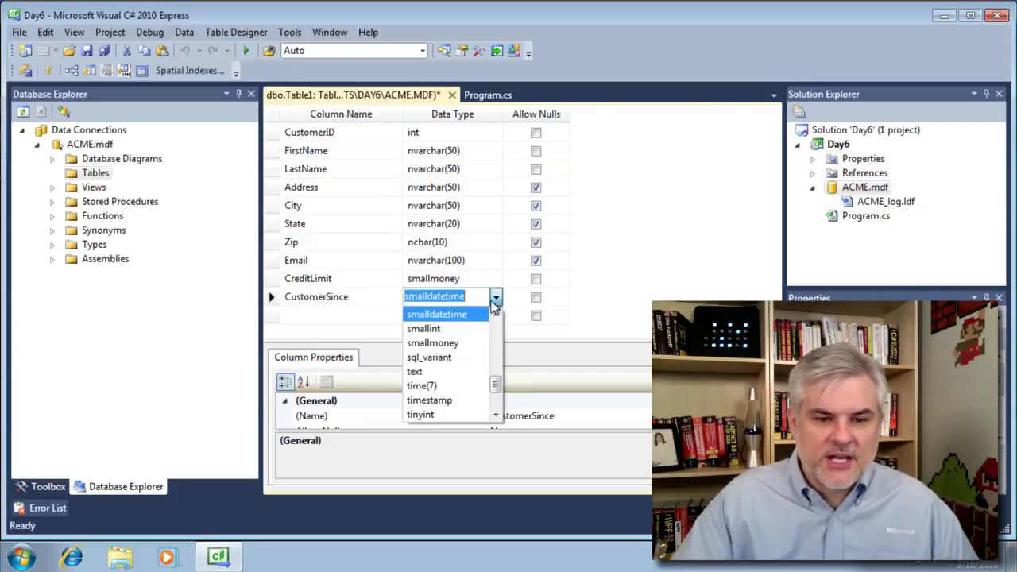
{"action": "left_click_drag", "start_coordinate": [491, 387], "coordinate": [493, 343]}
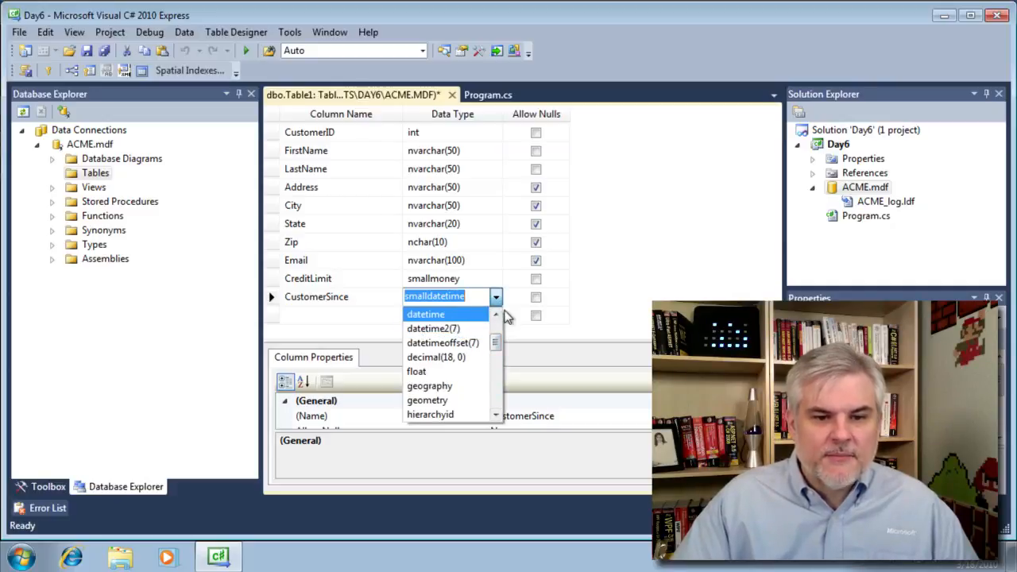
{"action": "left_click", "coordinate": [496, 299]}
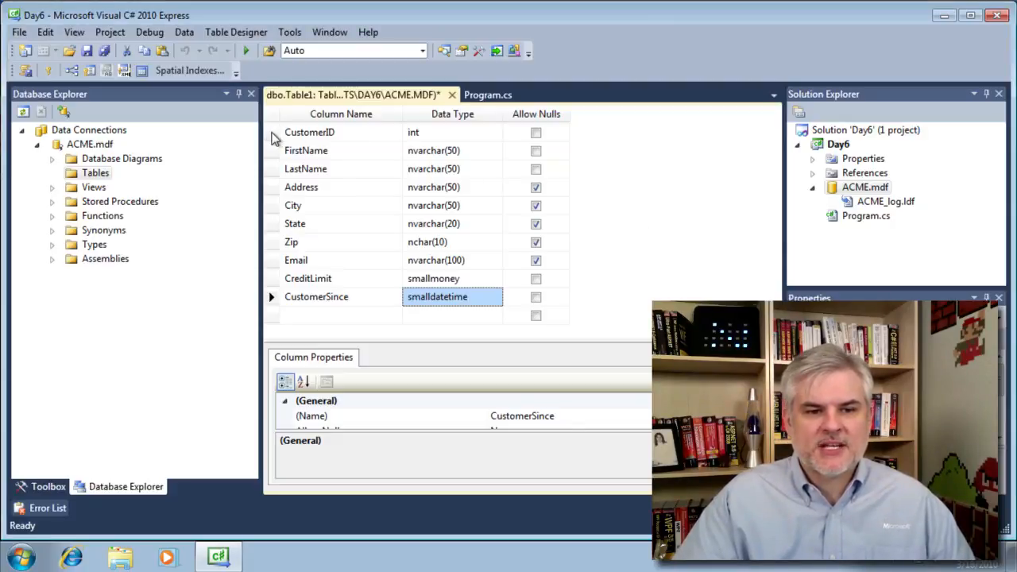
{"action": "left_click", "coordinate": [272, 135]}
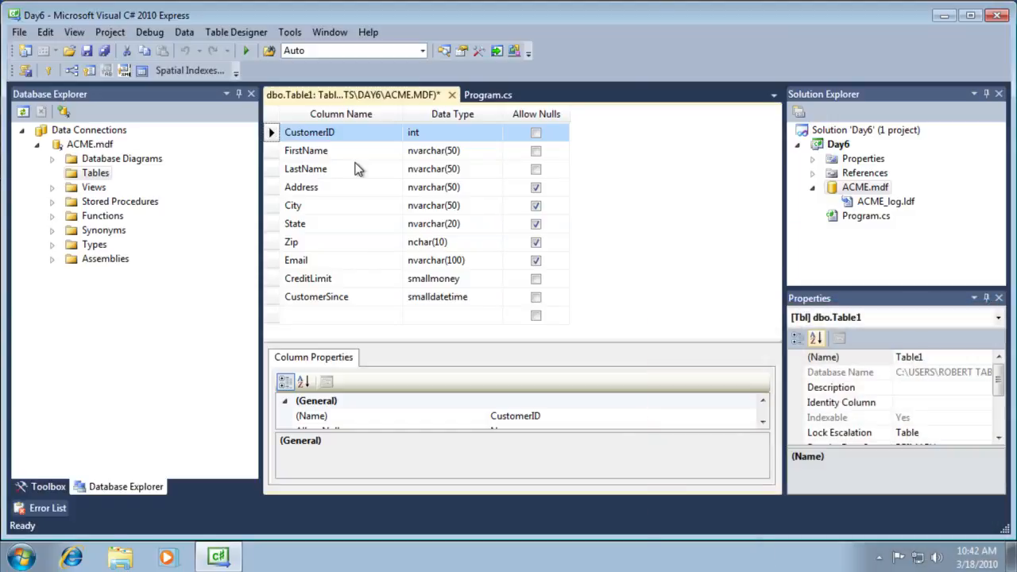
- Enlarge the Column Properties area and review FirstName, LastName and Address before returning to CustomerID
{"action": "left_click_drag", "start_coordinate": [441, 340], "coordinate": [438, 313]}
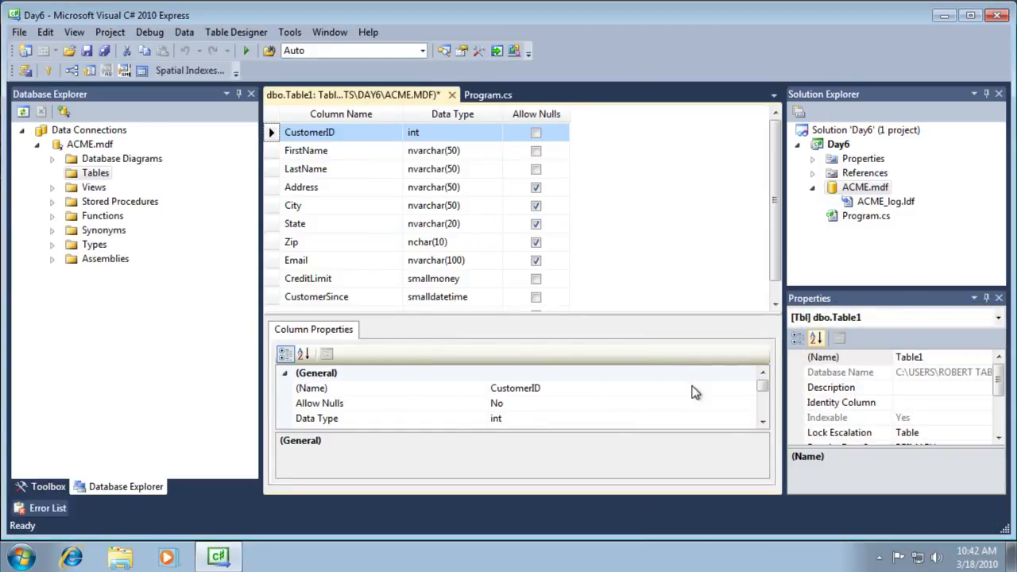
{"action": "left_click", "coordinate": [288, 154]}
{"action": "left_click", "coordinate": [272, 170]}
{"action": "left_click", "coordinate": [272, 186]}
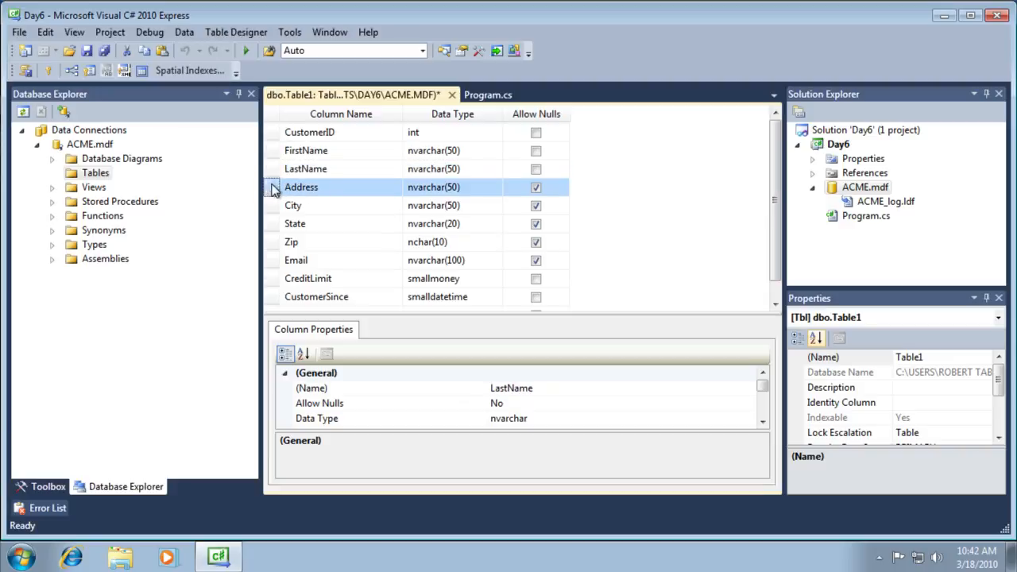
{"action": "left_click", "coordinate": [271, 170]}
{"action": "left_click", "coordinate": [272, 132]}
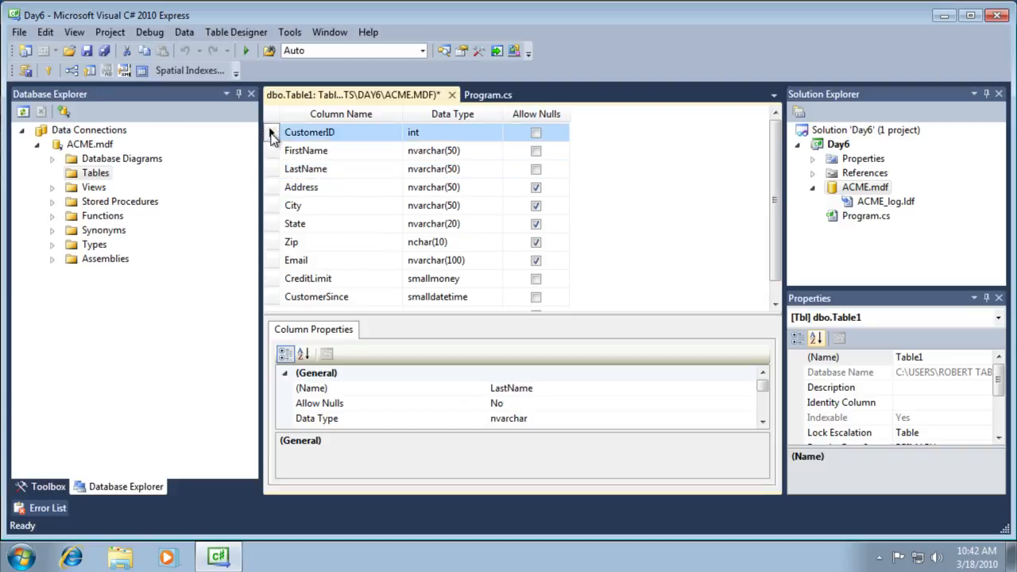
- Expand CustomerID's Identity Specification and set (Is Identity) to Yes
{"action": "left_click_drag", "start_coordinate": [763, 389], "coordinate": [762, 407]}
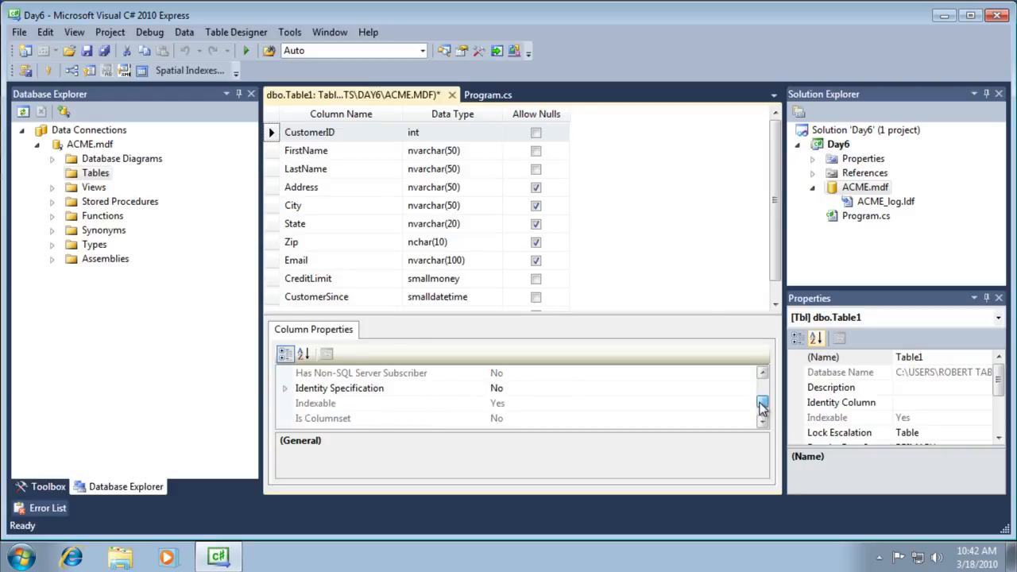
{"action": "left_click", "coordinate": [324, 390]}
{"action": "left_click", "coordinate": [284, 391]}
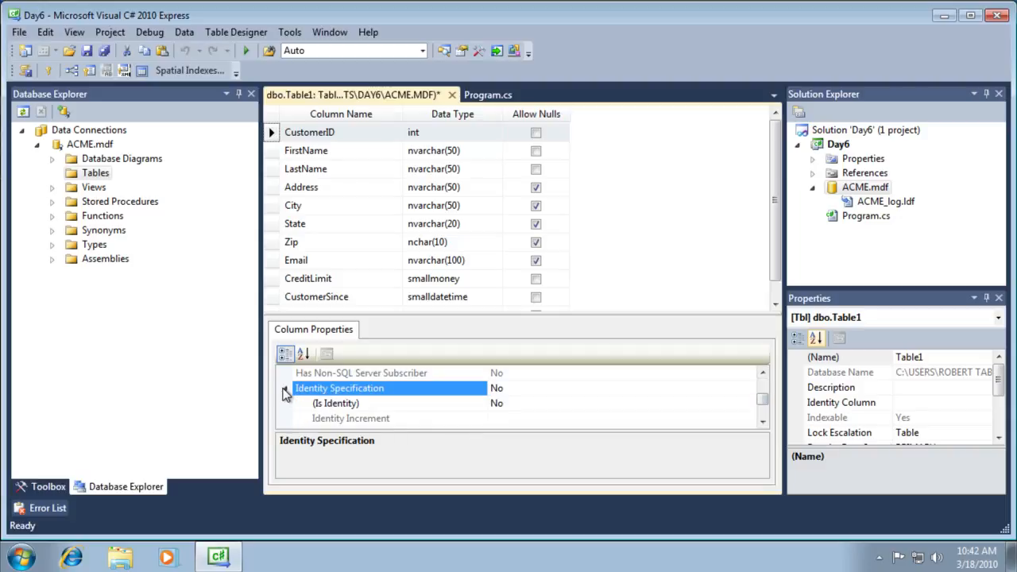
{"action": "left_click", "coordinate": [530, 404]}
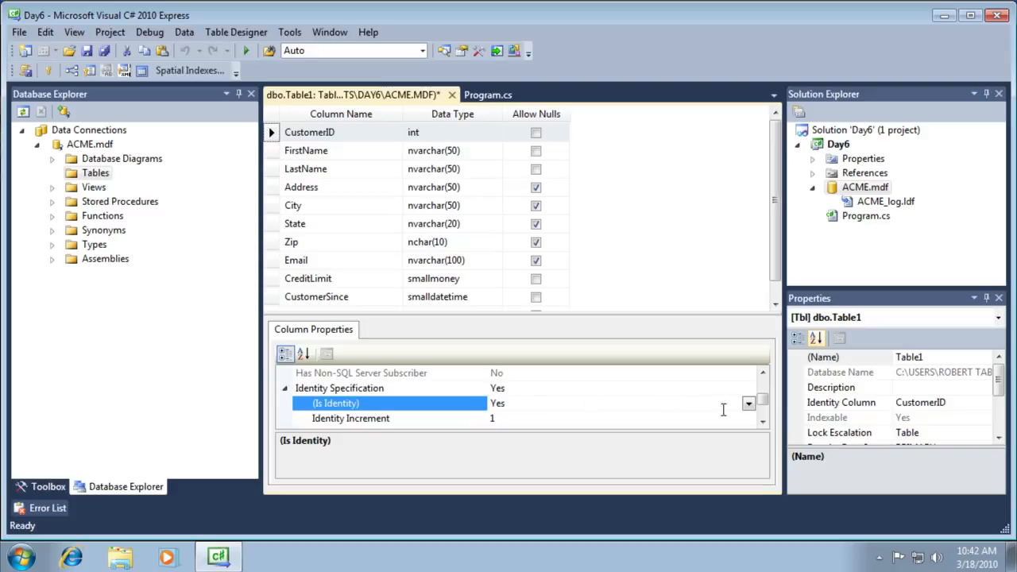
{"action": "left_click_drag", "start_coordinate": [763, 401], "coordinate": [764, 407]}
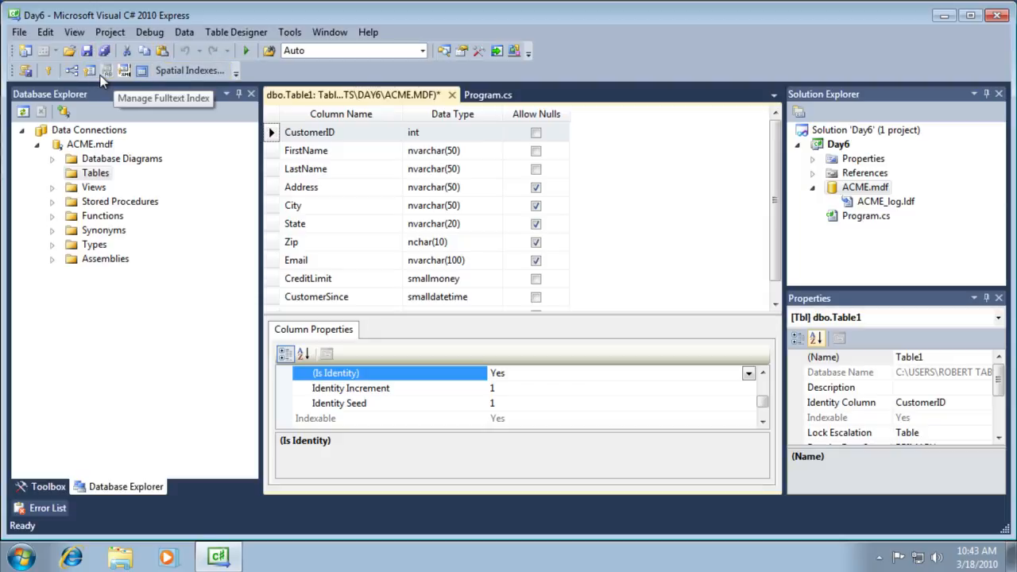
- Make CustomerID the primary key and save the table as Customers with the Day6 project
{"action": "left_click", "coordinate": [271, 134]}
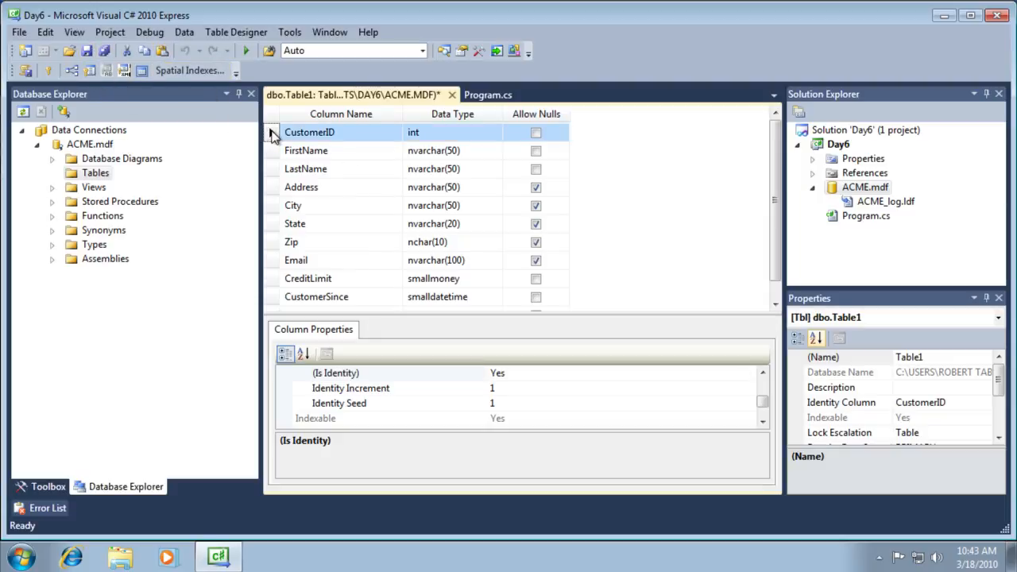
{"action": "left_click", "coordinate": [50, 72]}
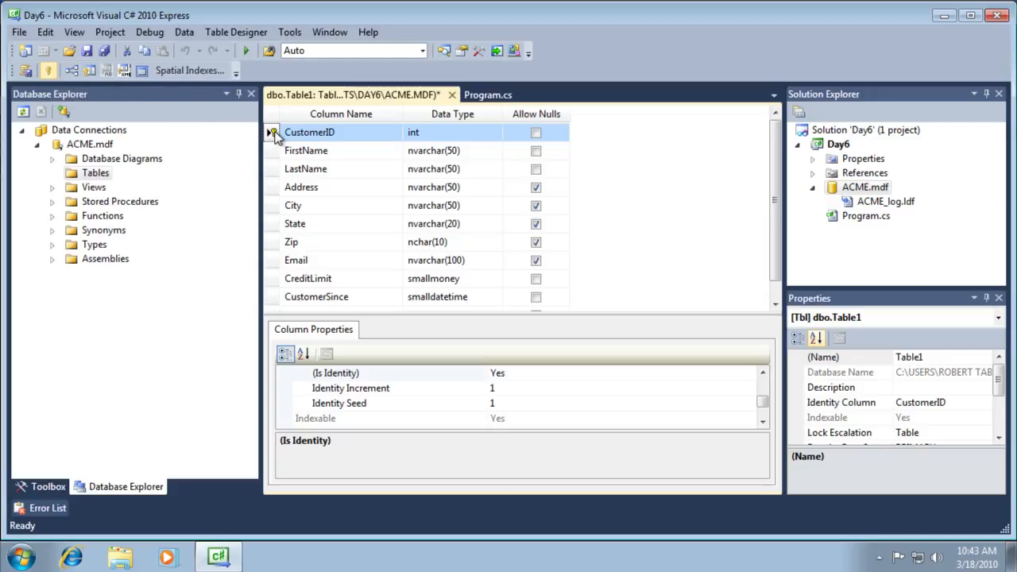
{"action": "left_click", "coordinate": [104, 51]}
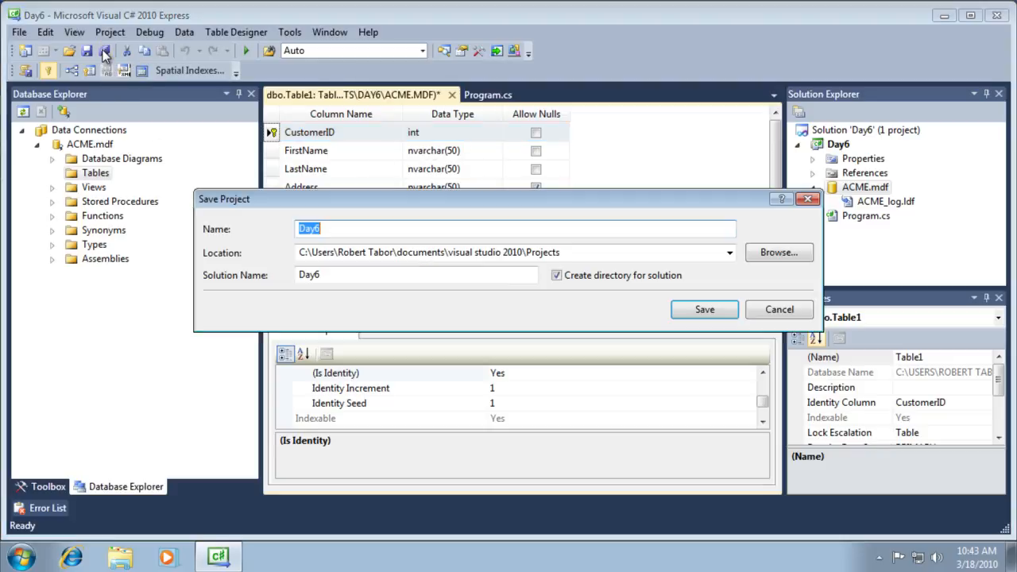
{"action": "left_click", "coordinate": [701, 312]}
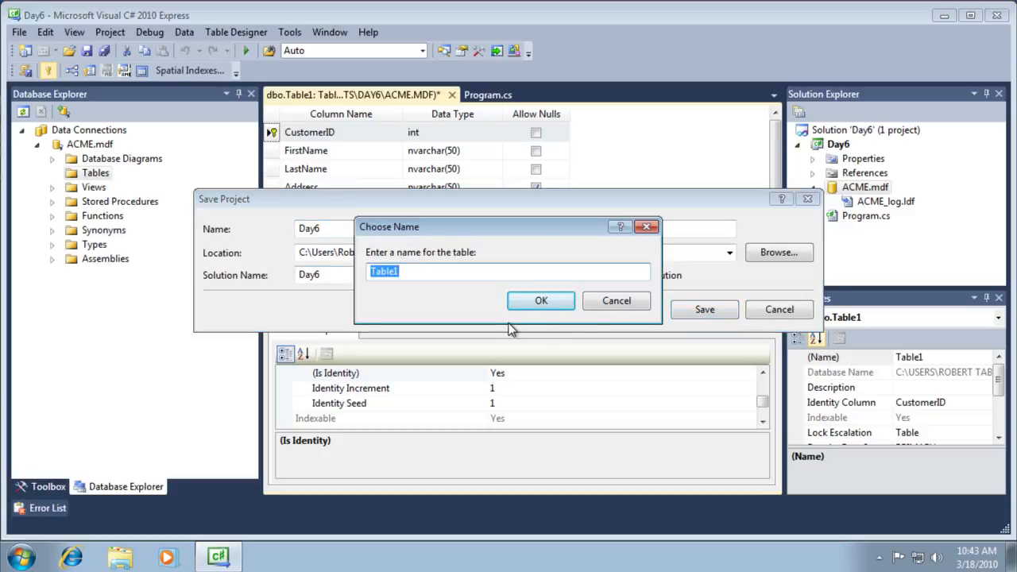
{"action": "type", "text": "Customers"}
{"action": "left_click", "coordinate": [531, 298]}
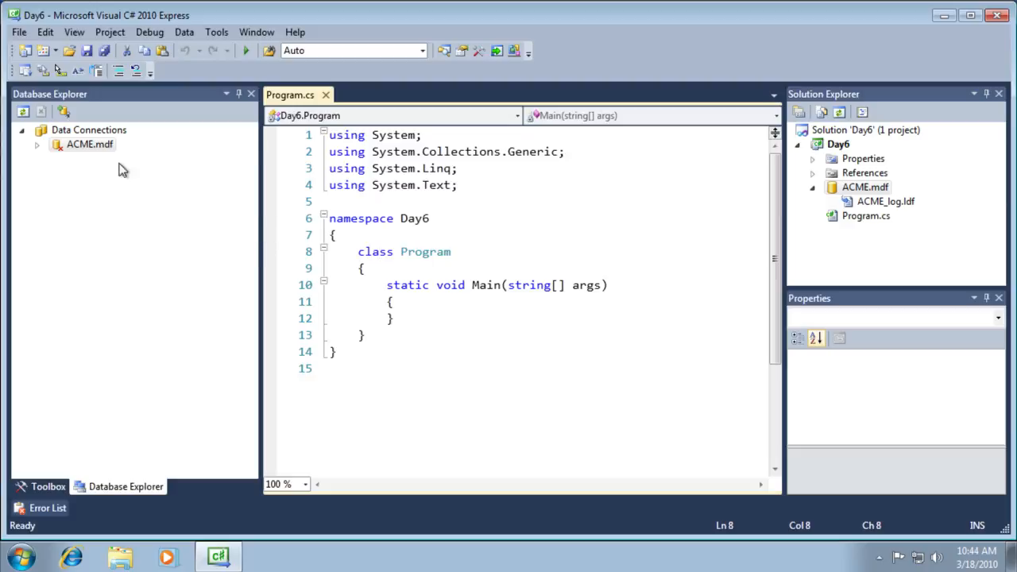
- Expand ACME.mdf > Tables > Customers and select the CustomerID column
{"action": "left_click", "coordinate": [37, 145]}
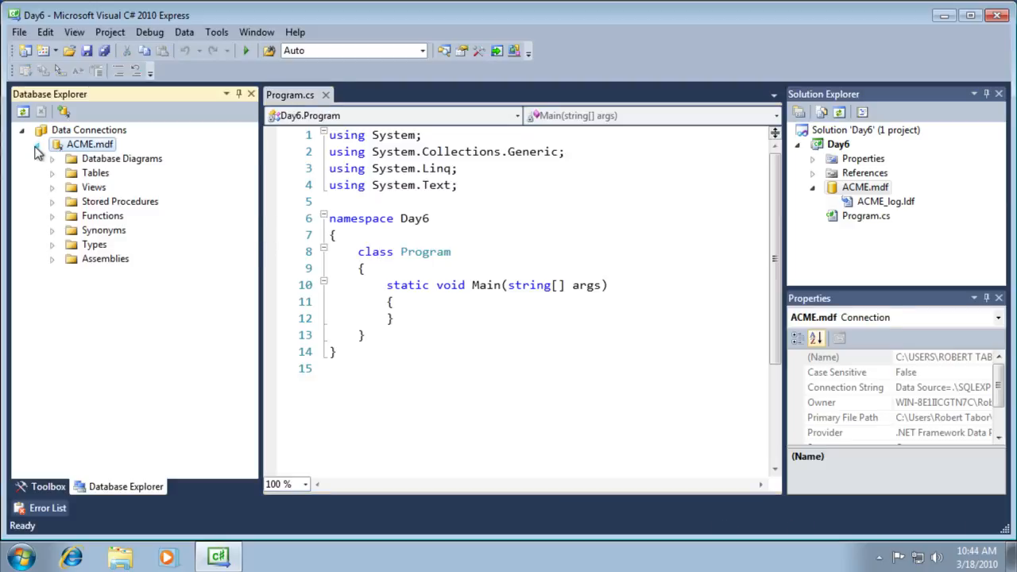
{"action": "left_click", "coordinate": [52, 173]}
{"action": "left_click", "coordinate": [71, 176]}
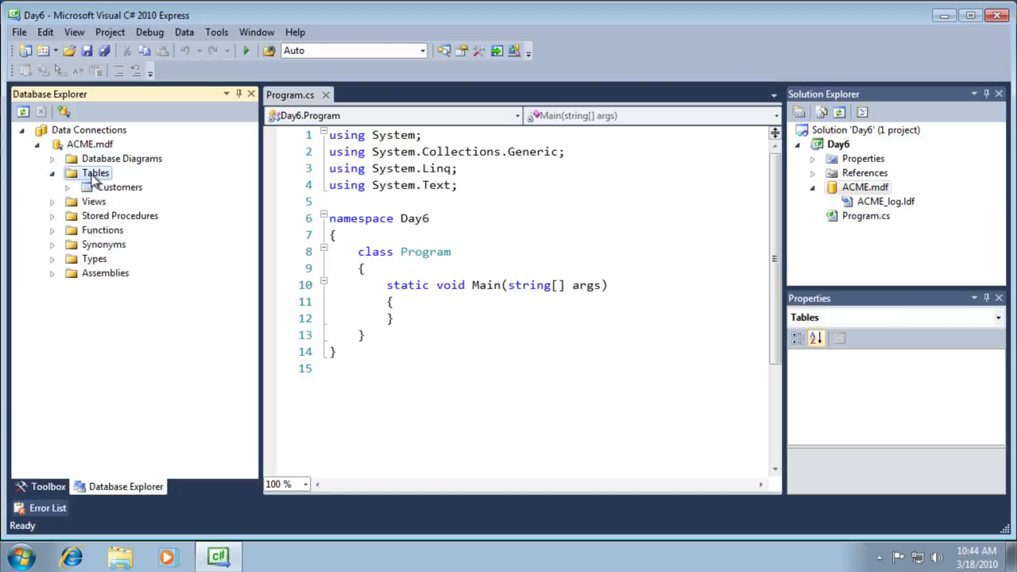
{"action": "left_click", "coordinate": [110, 192]}
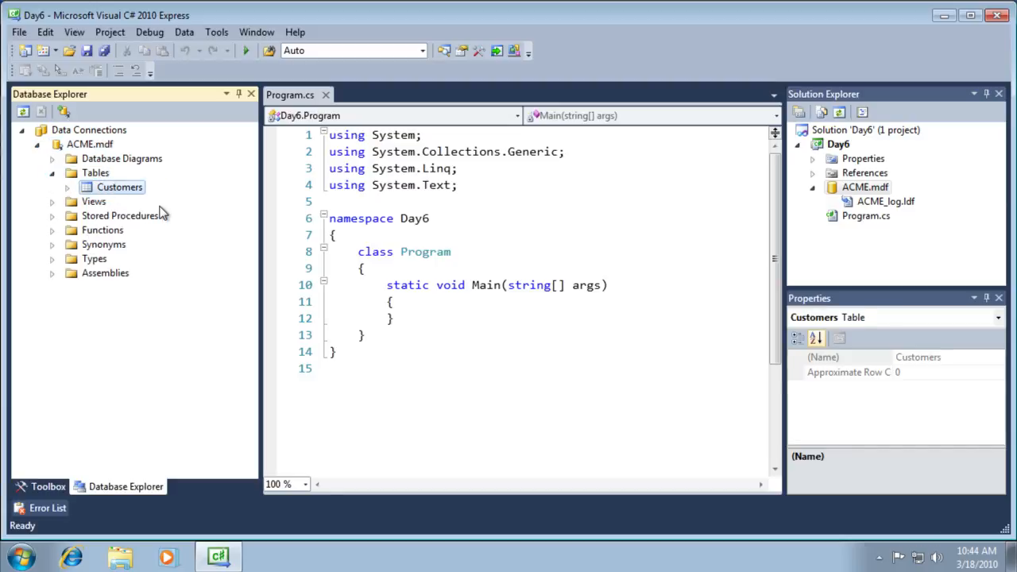
{"action": "left_click", "coordinate": [68, 188]}
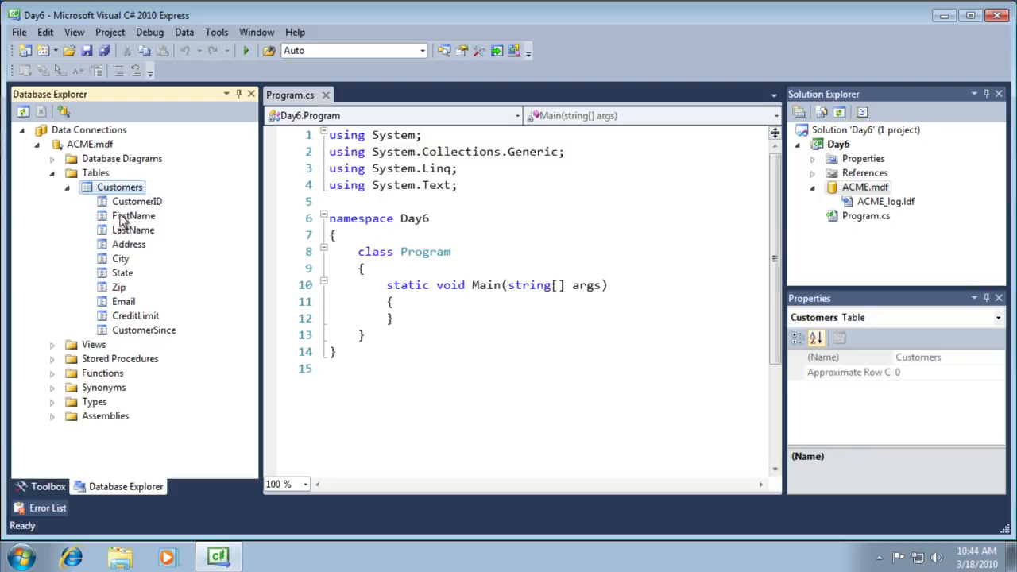
{"action": "left_click", "coordinate": [121, 205]}
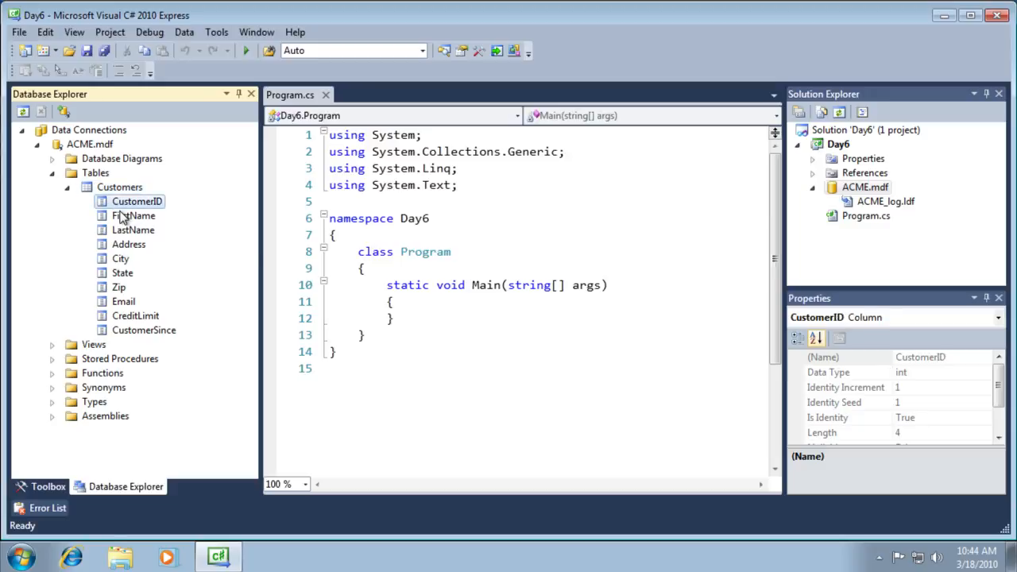
{"action": "mouse_move", "coordinate": [999, 372]}
{"action": "left_mouse_down"}
{"action": "mouse_move", "coordinate": [999, 399]}
{"action": "mouse_move", "coordinate": [1001, 371]}
{"action": "left_mouse_up"}
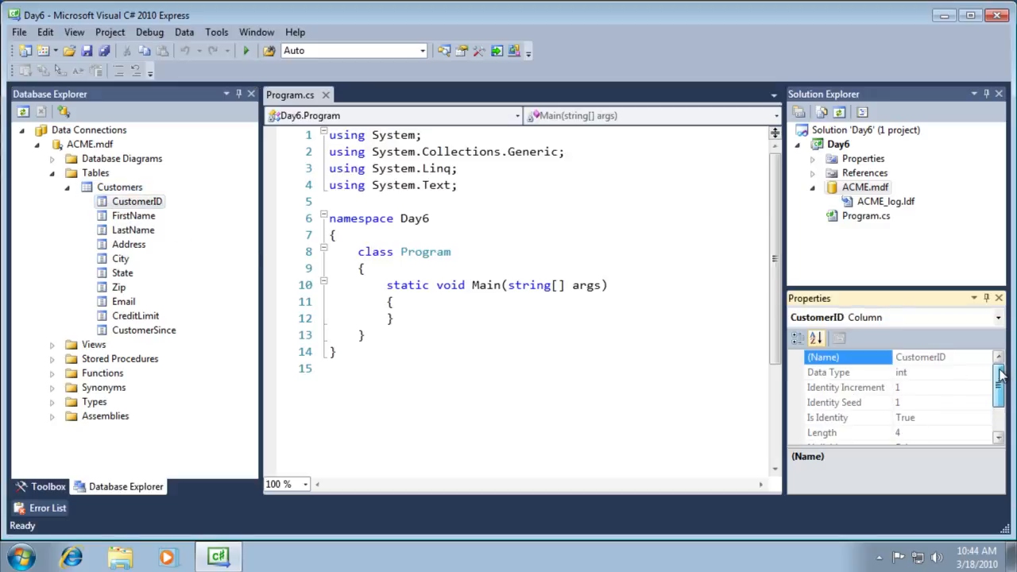
- Inspect CustomerID's data type, identity increment and seed, then the FirstName and LastName columns
{"action": "left_click", "coordinate": [826, 374]}
{"action": "left_click", "coordinate": [830, 393]}
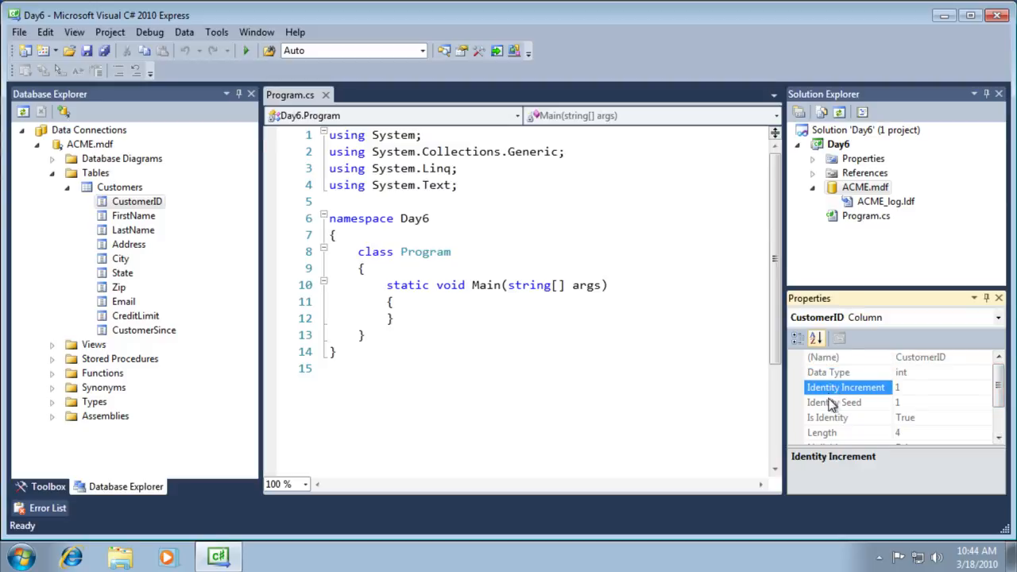
{"action": "left_click", "coordinate": [833, 406]}
{"action": "left_click_drag", "start_coordinate": [1000, 389], "coordinate": [1000, 412]}
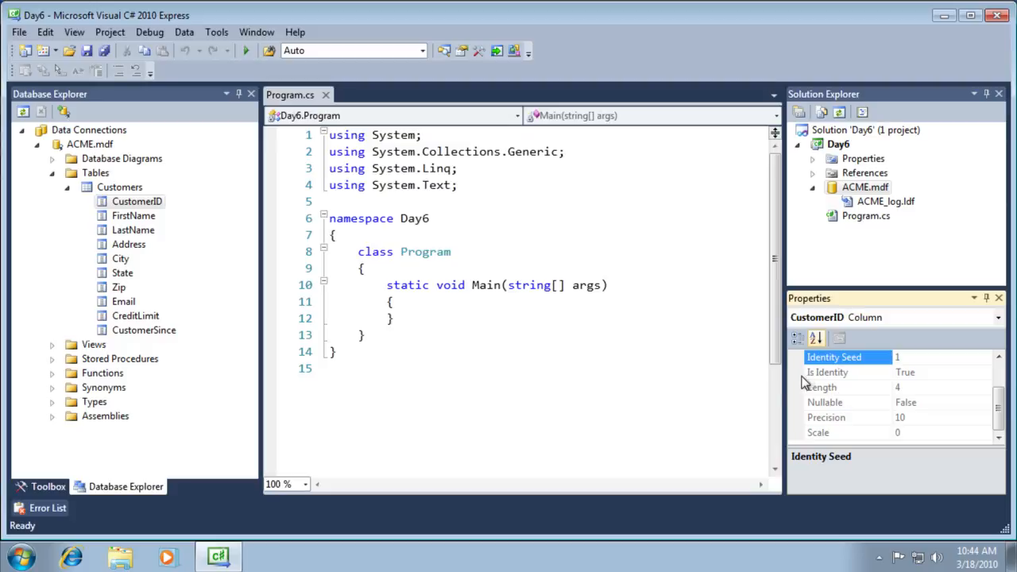
{"action": "left_click", "coordinate": [130, 217]}
{"action": "left_click", "coordinate": [129, 230]}
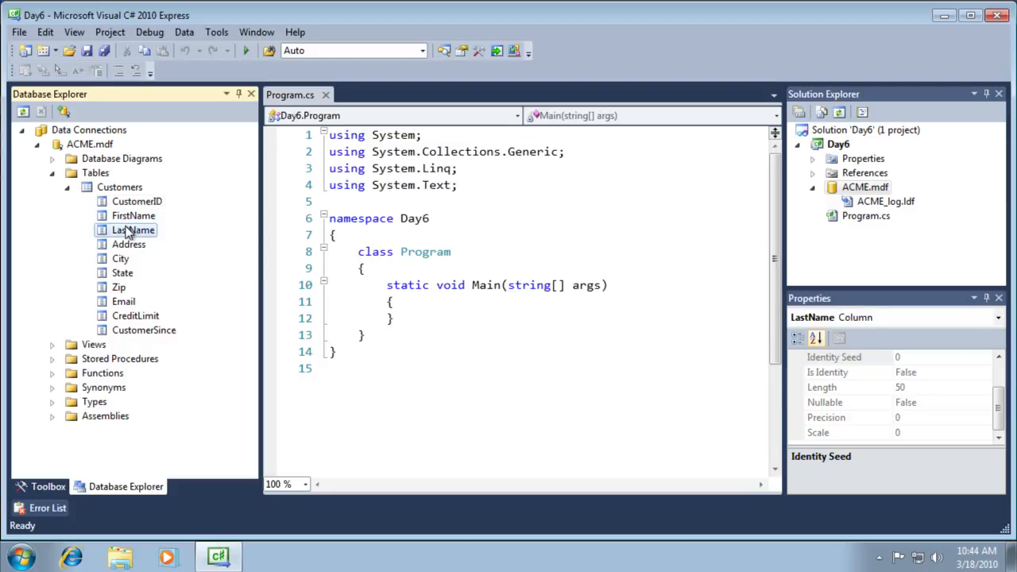
{"action": "left_click", "coordinate": [119, 189]}
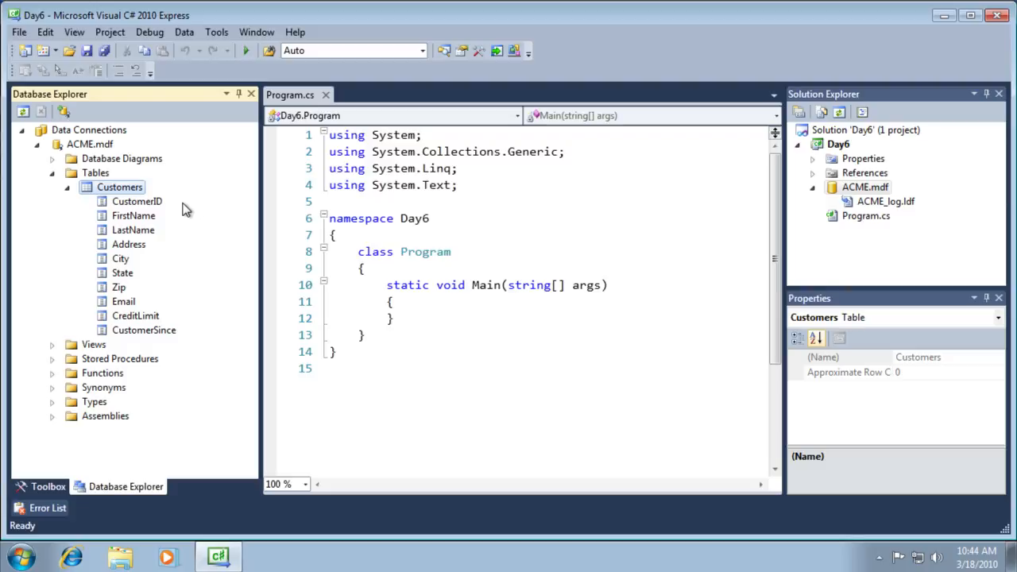
- Open the Customers table design, make Email disallow nulls, and attempt to save
{"action": "right_click", "coordinate": [114, 193]}
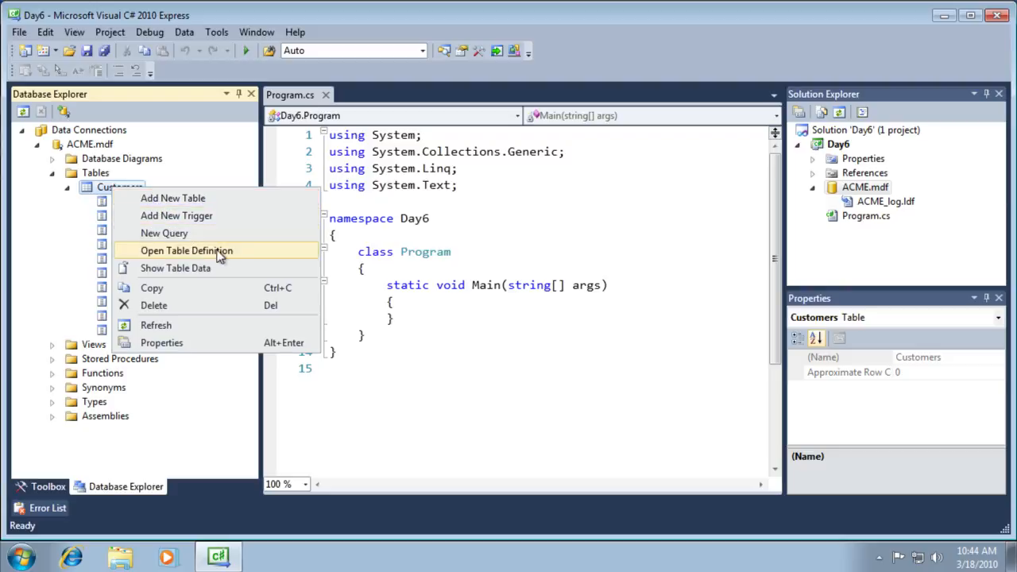
{"action": "left_click", "coordinate": [262, 251]}
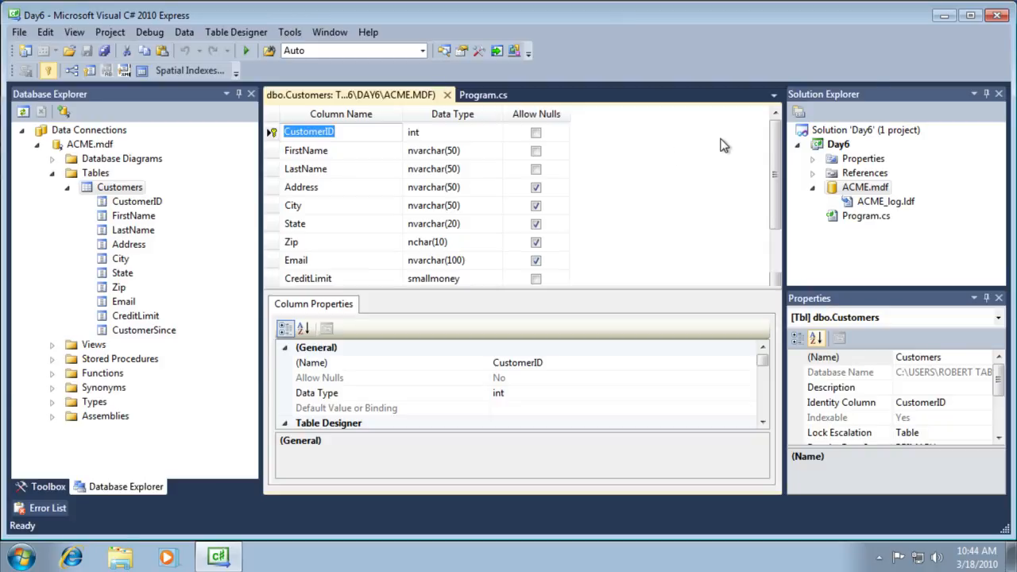
{"action": "left_click", "coordinate": [536, 262]}
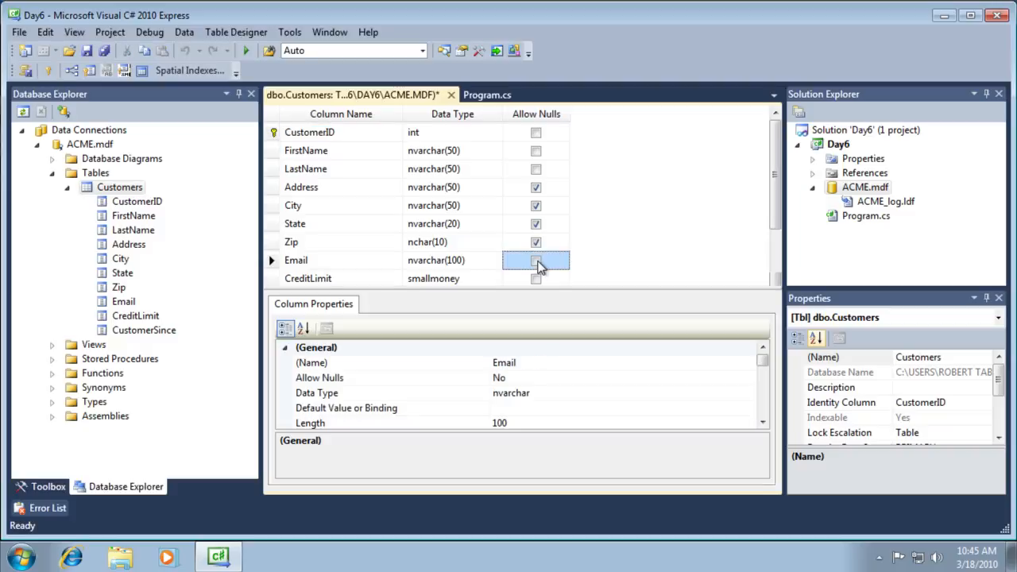
{"action": "left_click", "coordinate": [87, 50]}
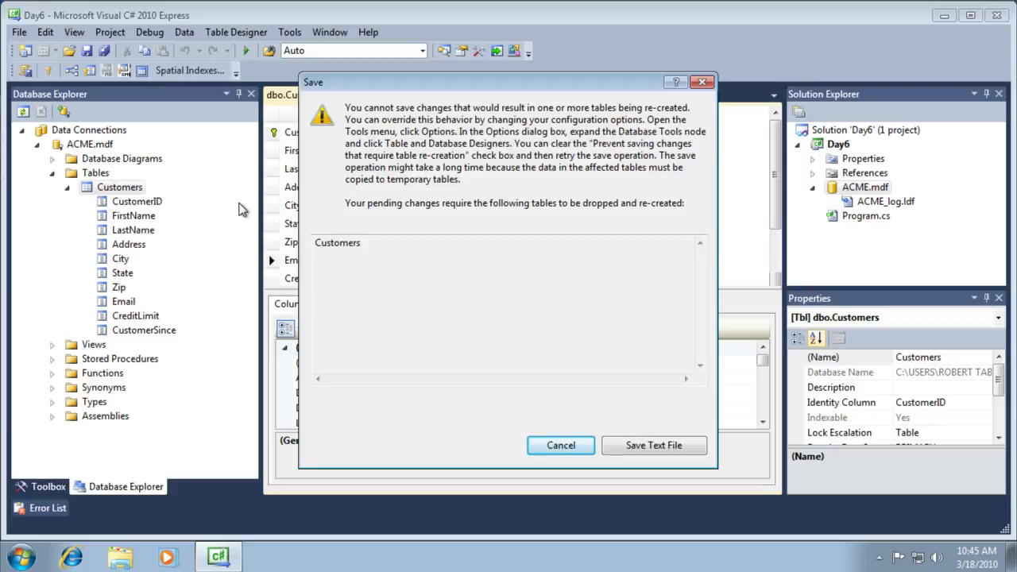
- Dismiss the warning and turn off 'Prevent saving changes that require table re-creation' in Options
{"action": "left_click", "coordinate": [704, 83]}
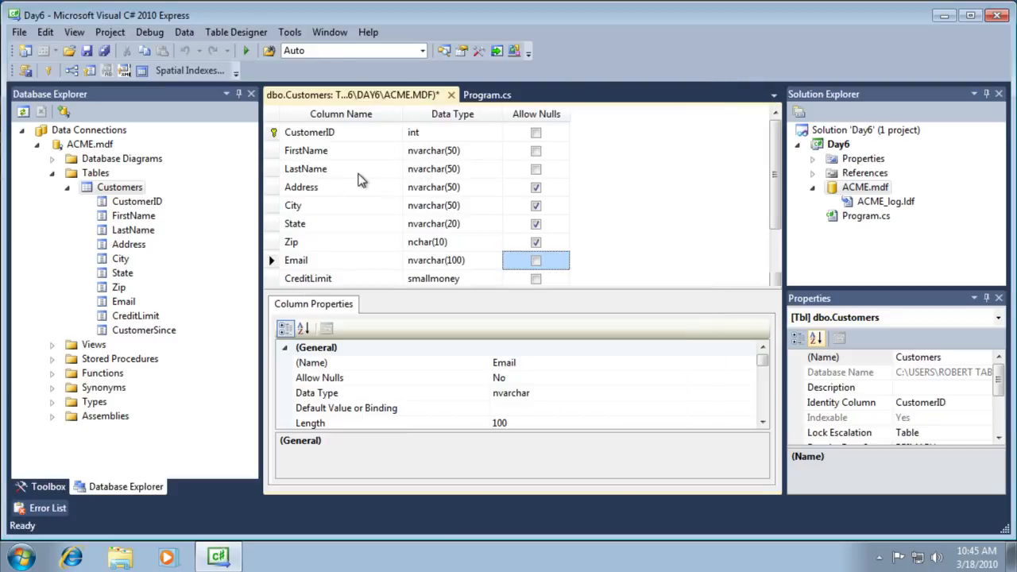
{"action": "left_click", "coordinate": [291, 34]}
{"action": "left_click", "coordinate": [311, 106]}
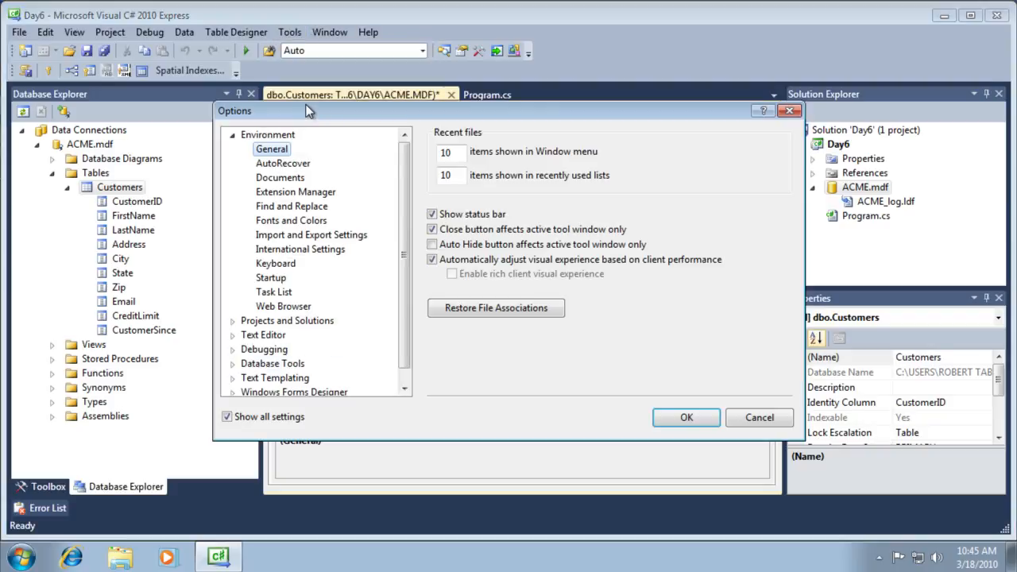
{"action": "left_click", "coordinate": [266, 364]}
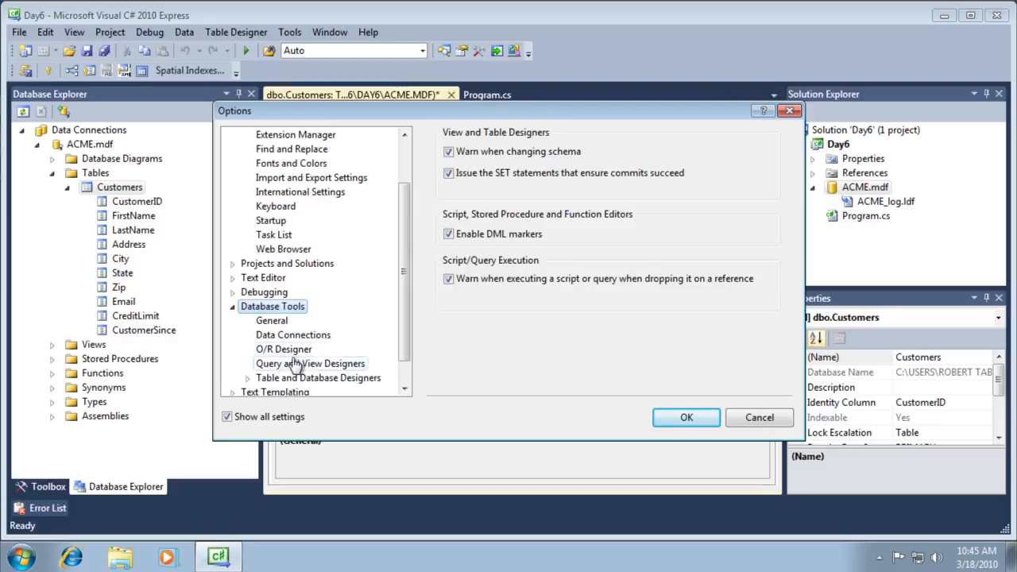
{"action": "left_click", "coordinate": [308, 380]}
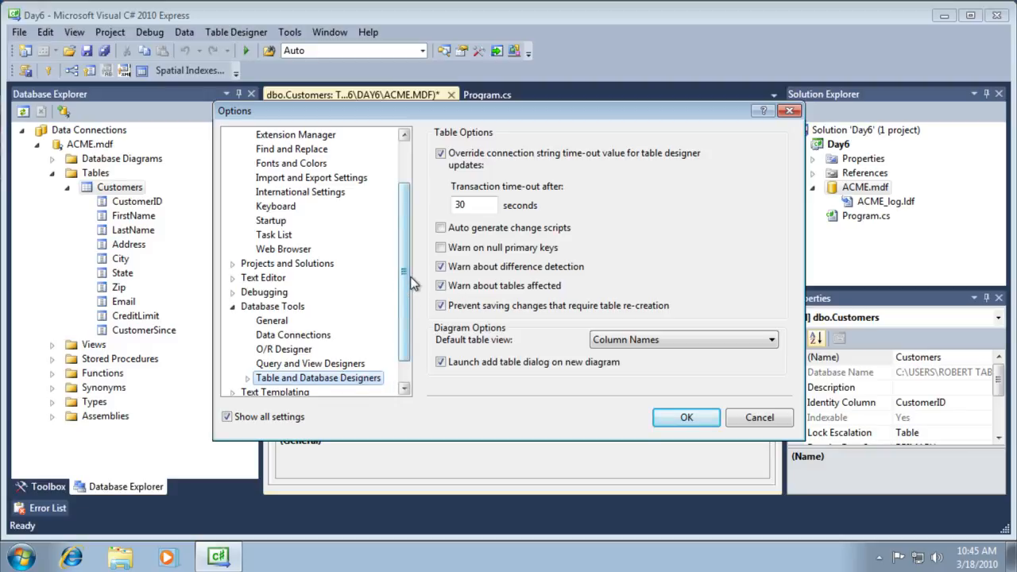
{"action": "scroll", "coordinate": [406, 270], "scroll_direction": "down", "scroll_amount": 1}
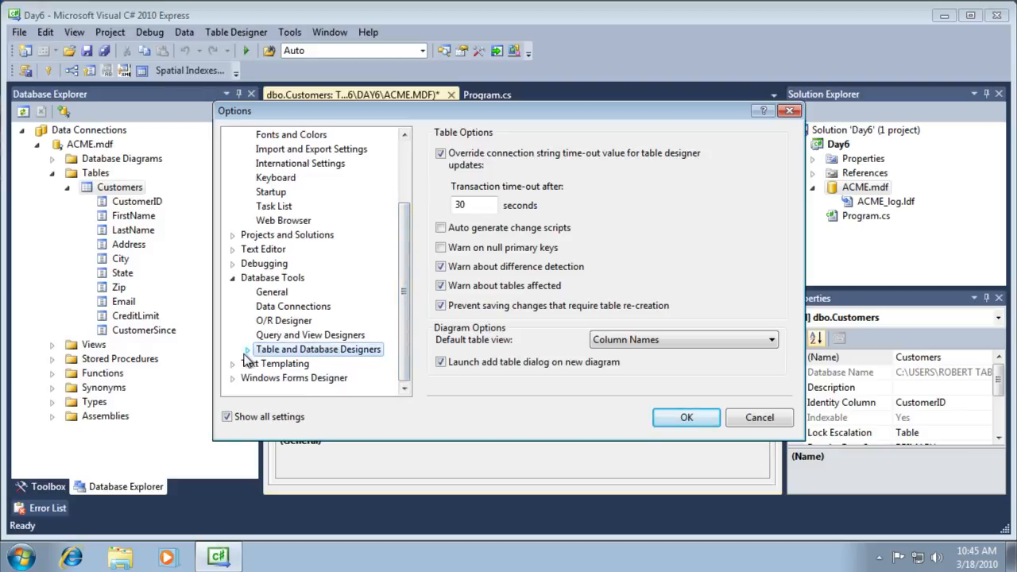
{"action": "left_click", "coordinate": [247, 350]}
{"action": "left_click", "coordinate": [291, 366]}
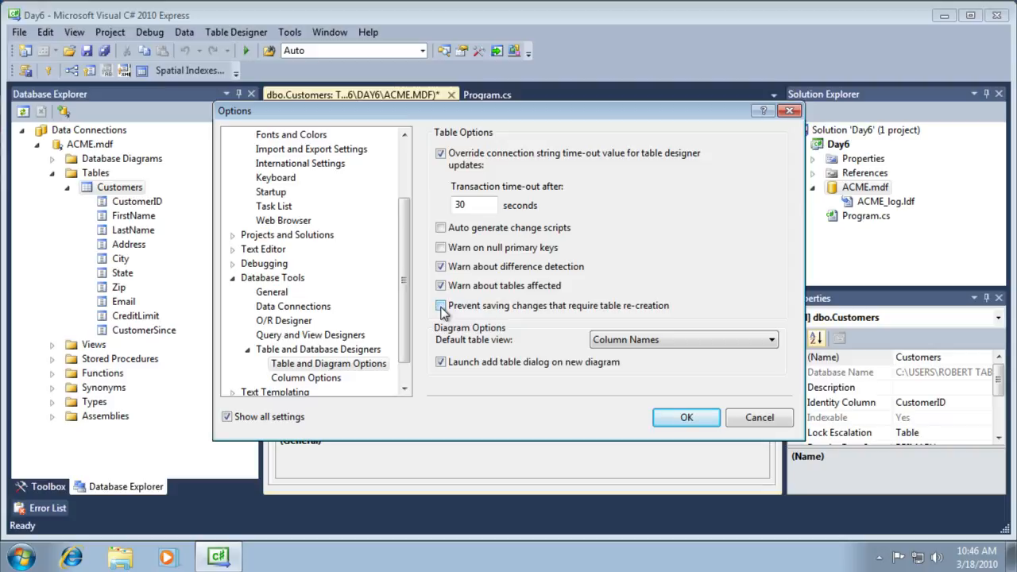
{"action": "left_click", "coordinate": [441, 308]}
{"action": "left_click", "coordinate": [688, 418]}
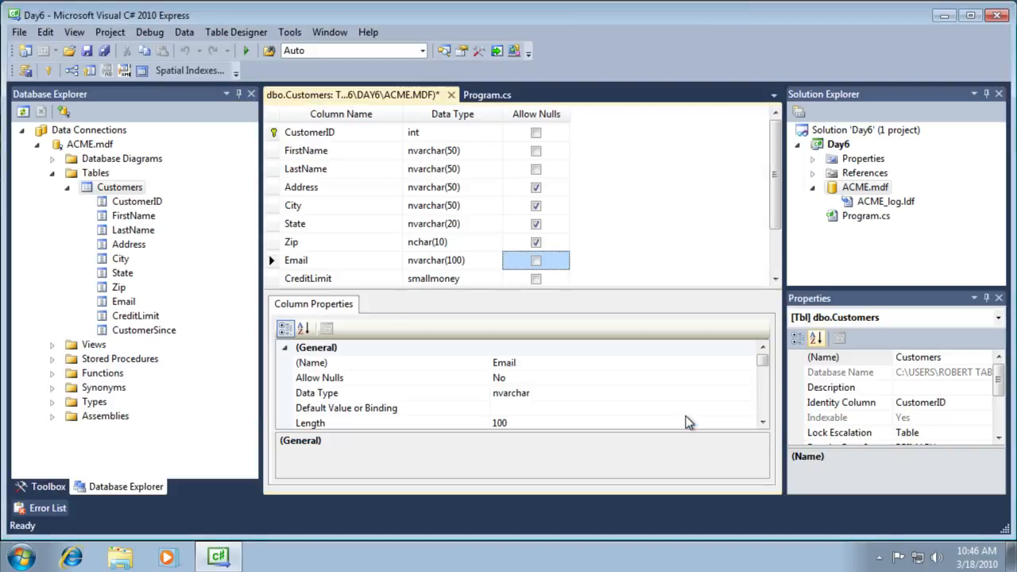
- Save the Customers table design with Email set to not allow nulls
{"action": "left_click", "coordinate": [87, 50]}
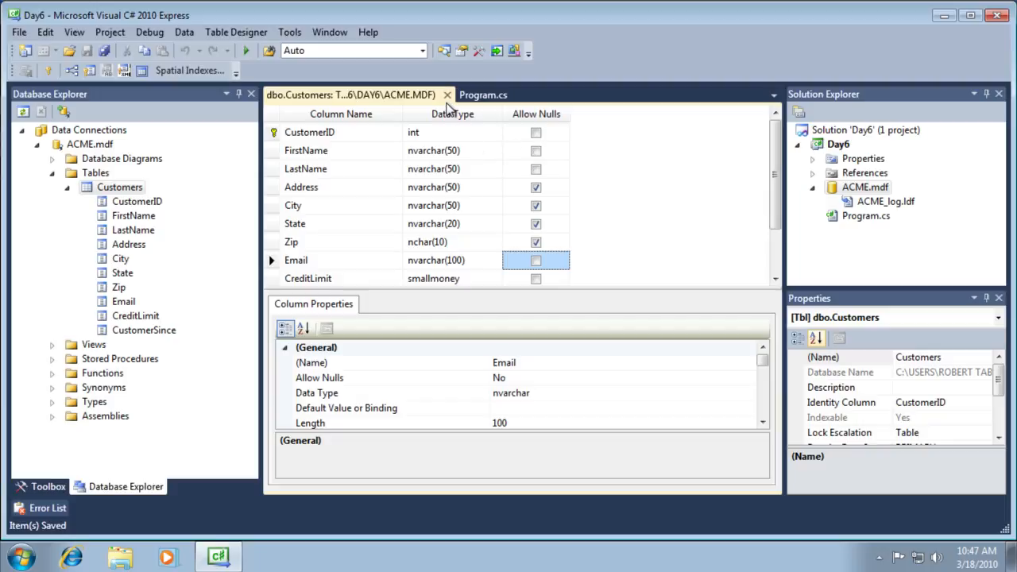
- Close the designer, show the Customers table data, and select the new row's FirstName cell
{"action": "left_click", "coordinate": [447, 96]}
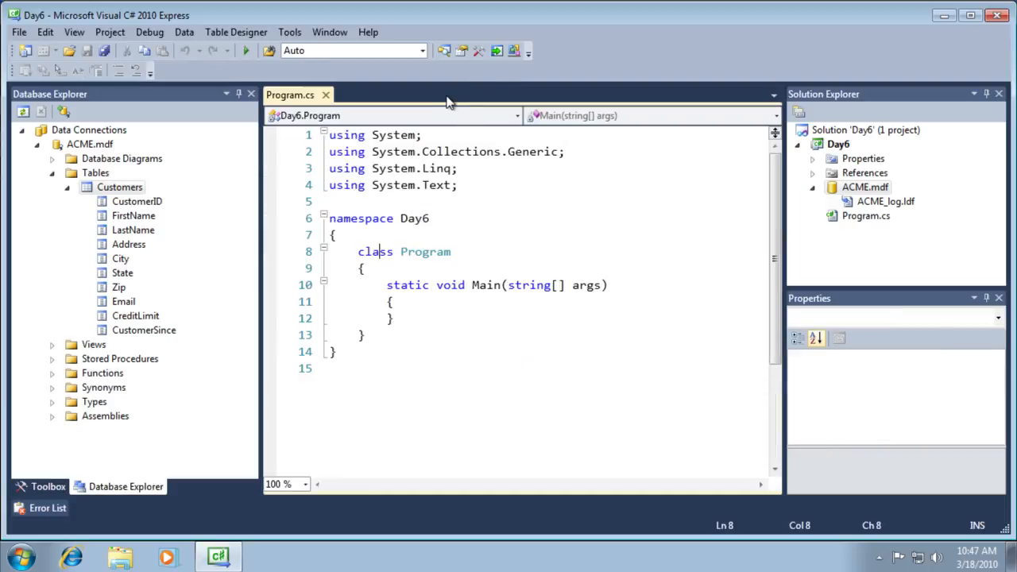
{"action": "right_click", "coordinate": [115, 190]}
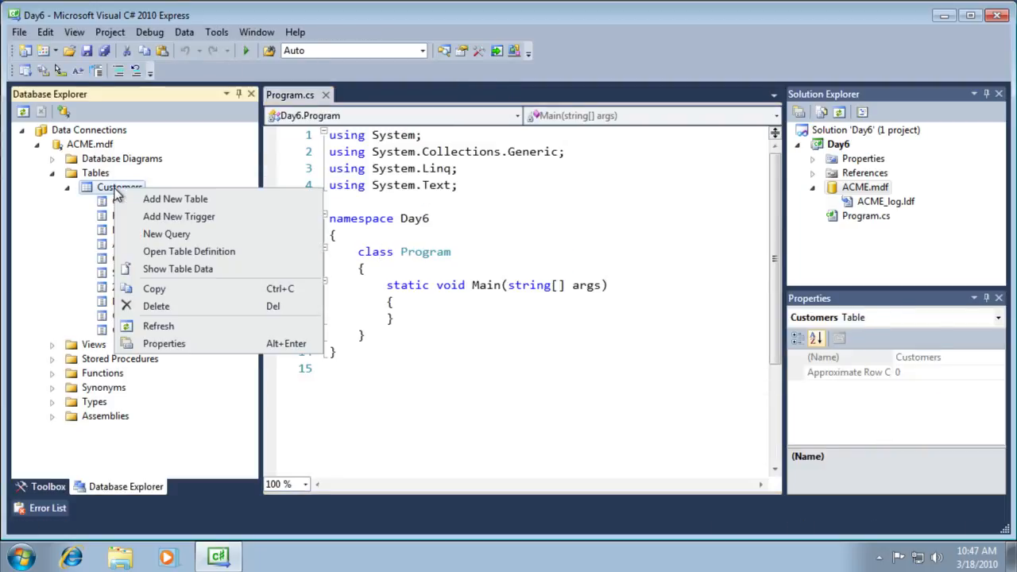
{"action": "left_click", "coordinate": [197, 270]}
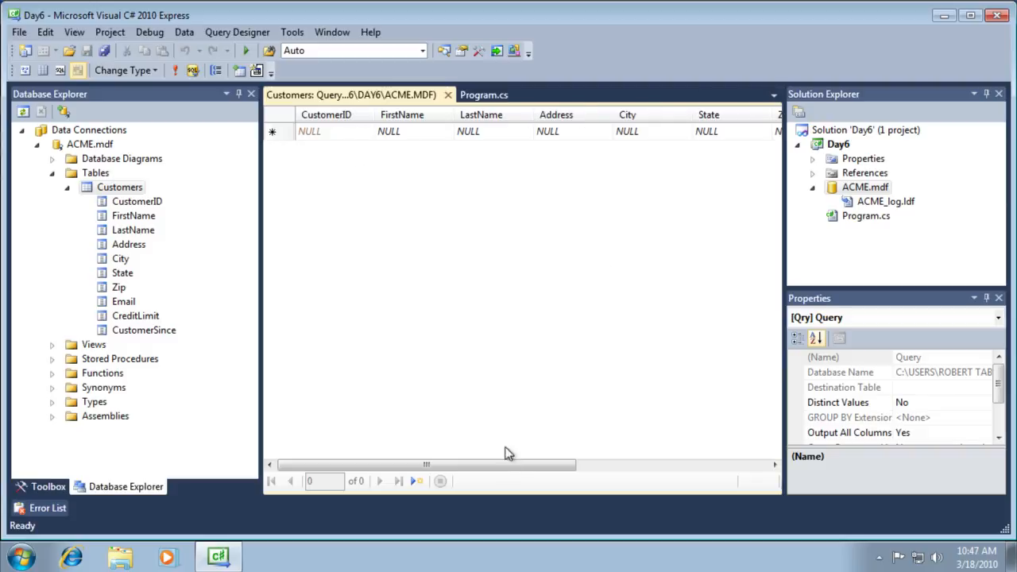
{"action": "left_click_drag", "start_coordinate": [516, 466], "coordinate": [452, 469]}
{"action": "left_click", "coordinate": [413, 131]}
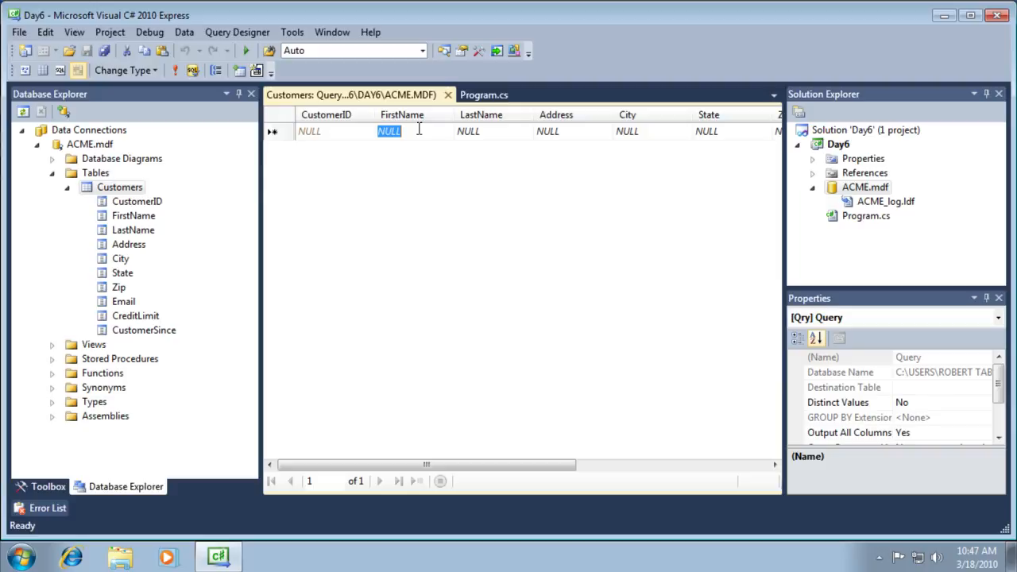
- Enter the first customer's first and last name, correcting the last name's typos
{"action": "type", "text": "Wylie"}
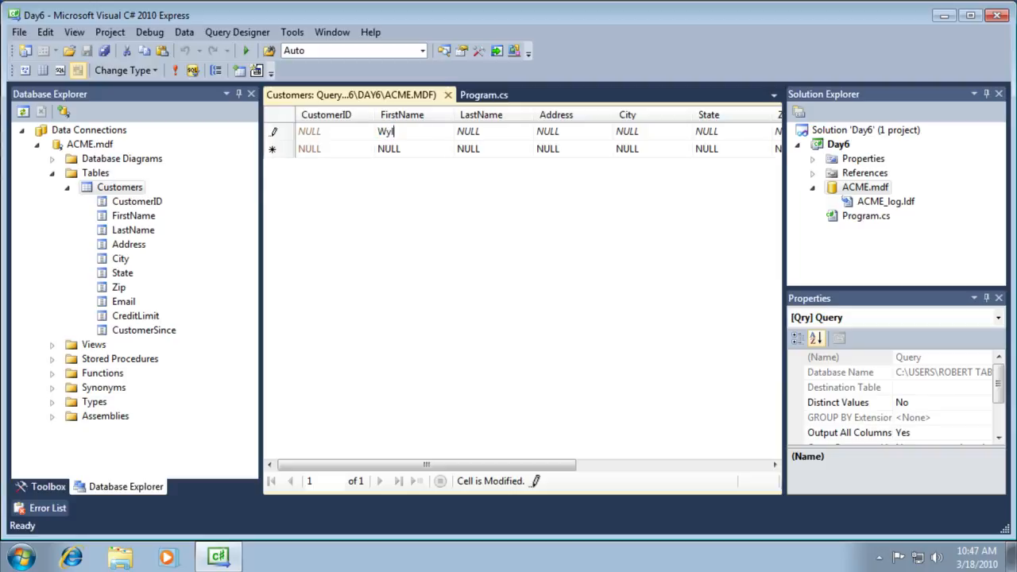
{"action": "key", "text": "Tab"}
{"action": "type", "text": "Cyo"}
{"action": "key", "text": "BackSpace"}
{"action": "key", "text": "BackSpace"}
{"action": "type", "text": "yotee"}
{"action": "key", "text": "BackSpace"}
{"action": "key", "text": "Left"}
{"action": "key", "text": "Left"}
- Fill in the customer's e-mail, CreditLimit 100 and CustomerSince 6/1/2010, then commit the row
{"action": "left_click", "coordinate": [588, 132]}
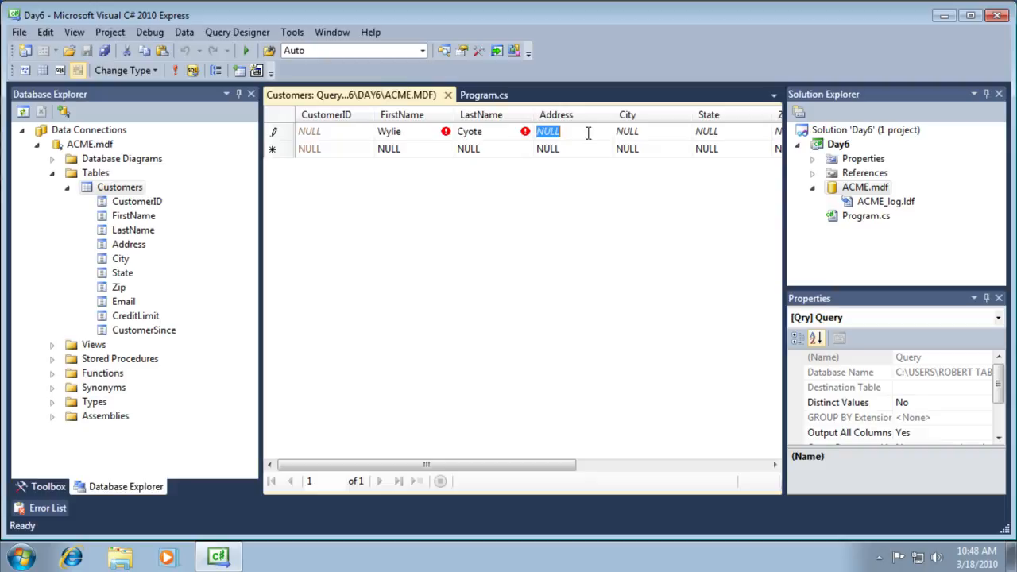
{"action": "key", "text": "Tab"}
{"action": "key", "text": "Tab"}
{"action": "key", "text": "Tab"}
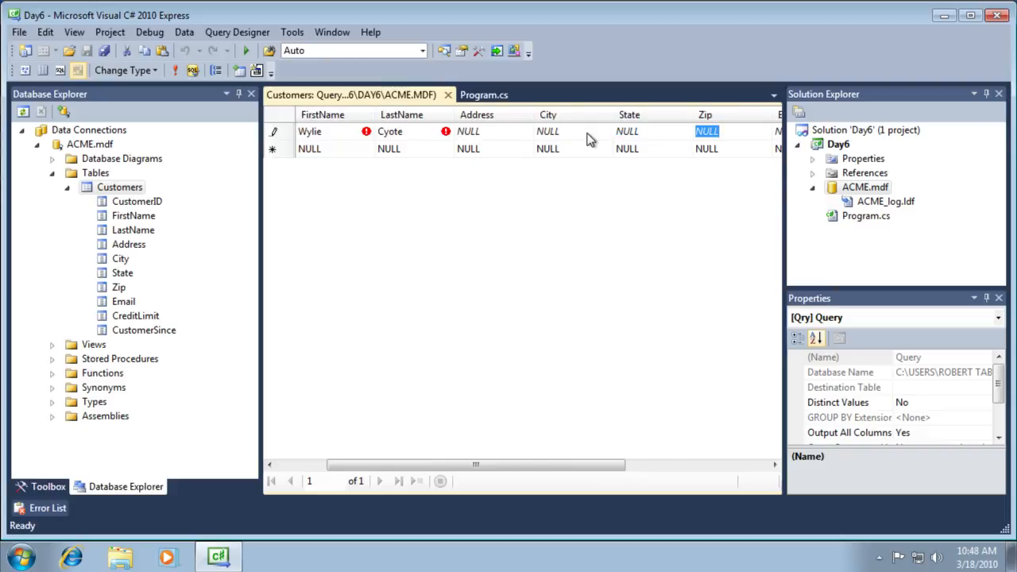
{"action": "key", "text": "Tab"}
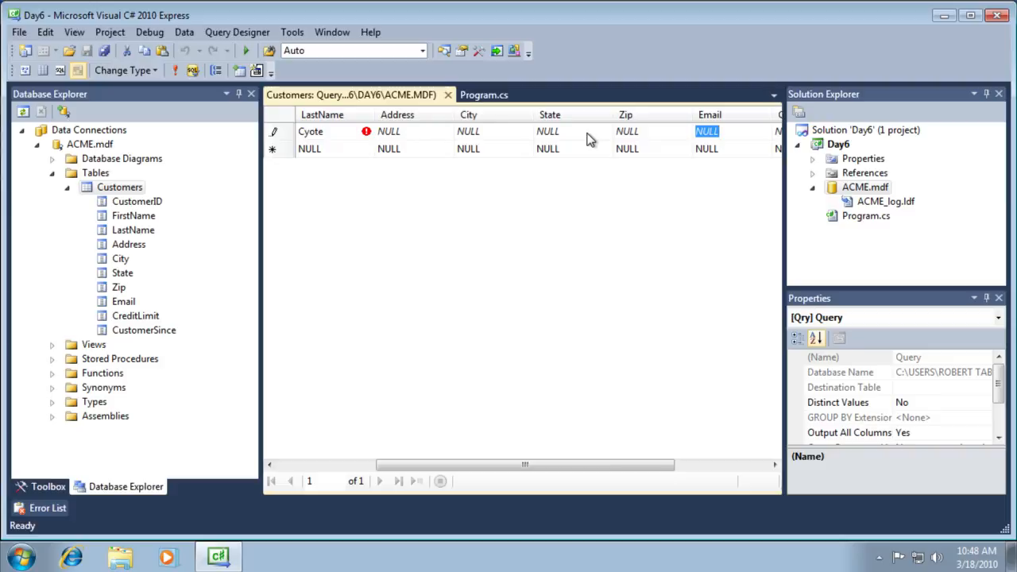
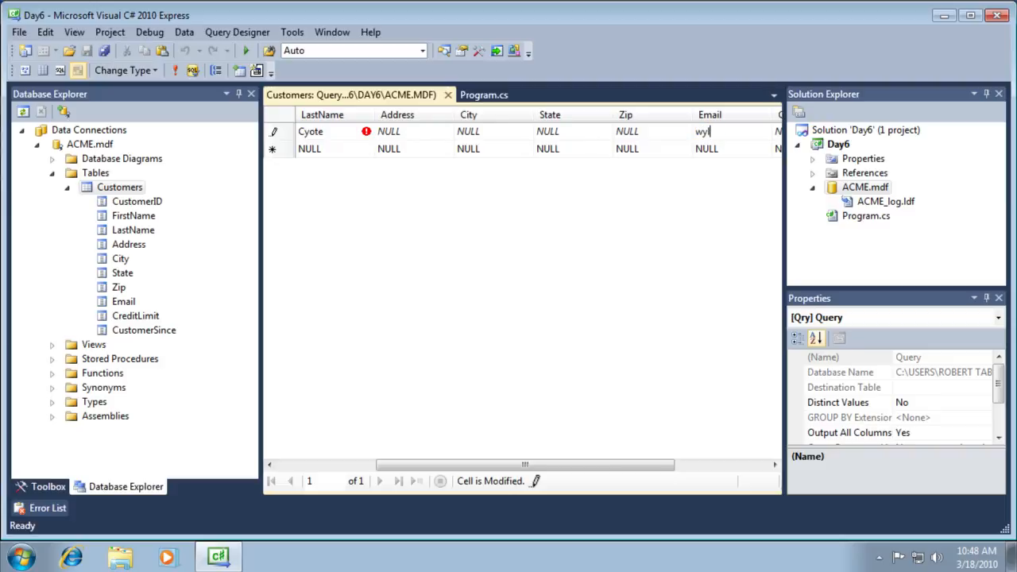
{"action": "key", "text": "Tab"}
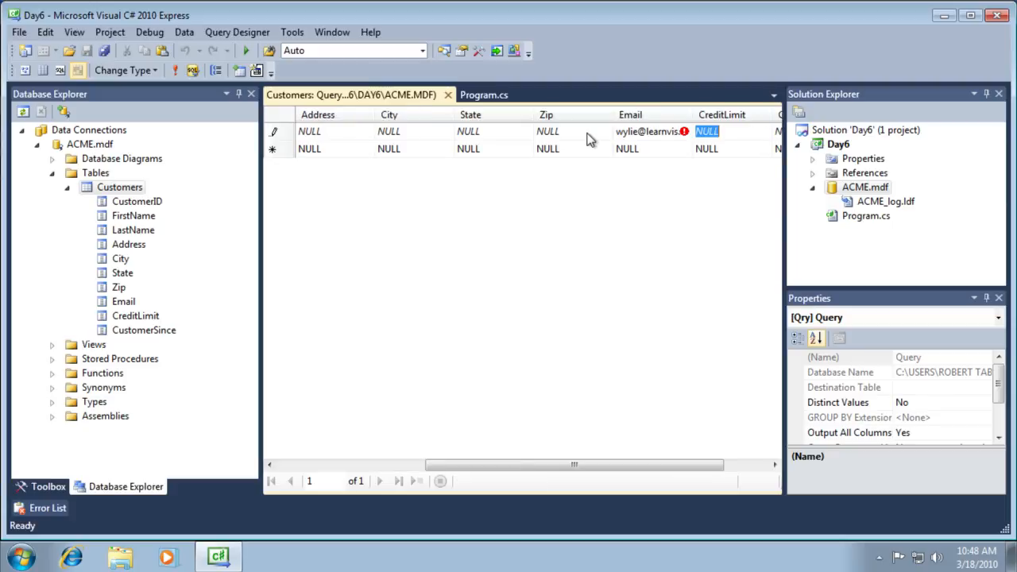
{"action": "type", "text": "1"}
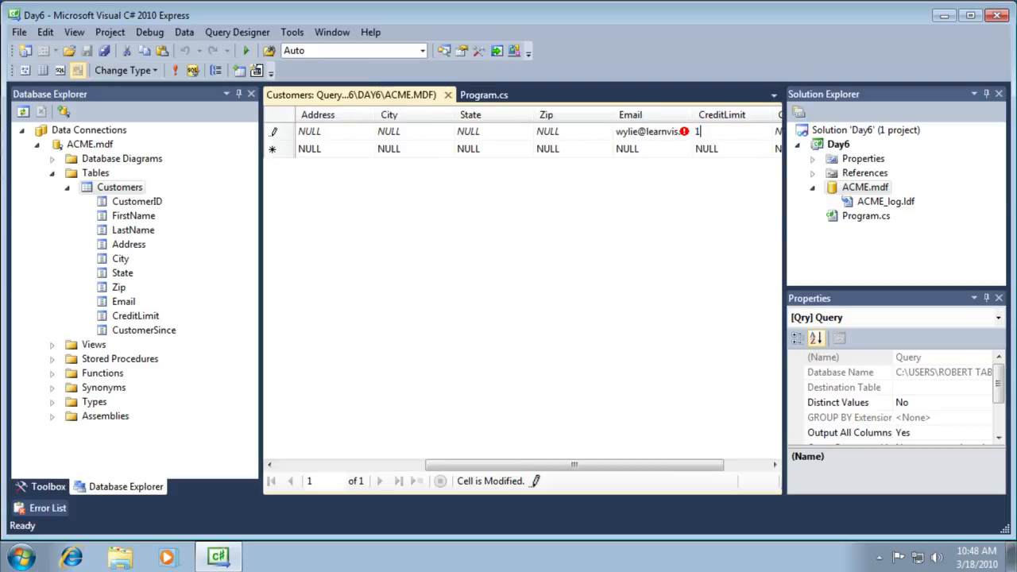
{"action": "type", "text": "00"}
{"action": "key", "text": "Tab"}
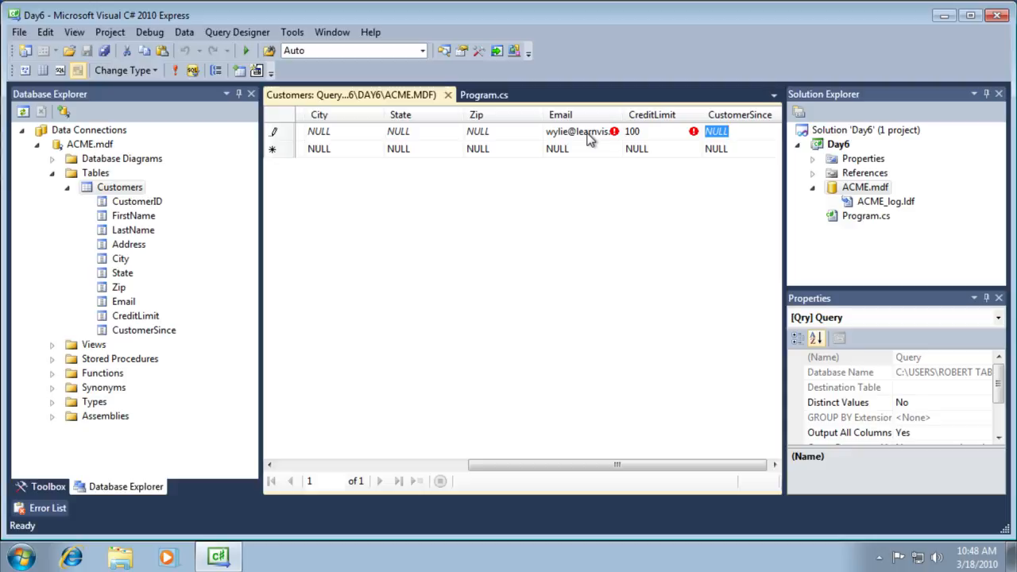
{"action": "type", "text": "6/1/2010"}
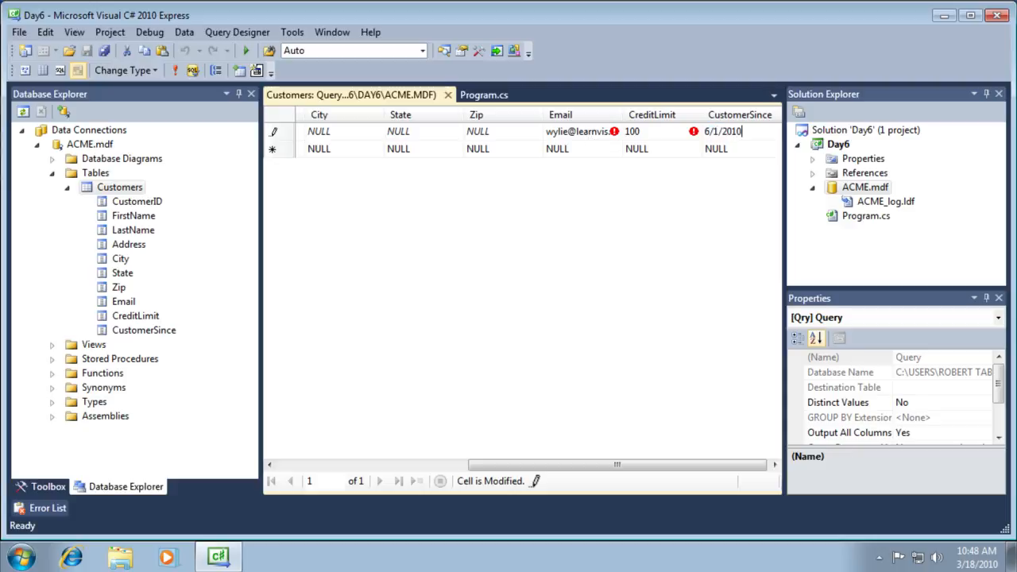
{"action": "key", "text": "Return"}
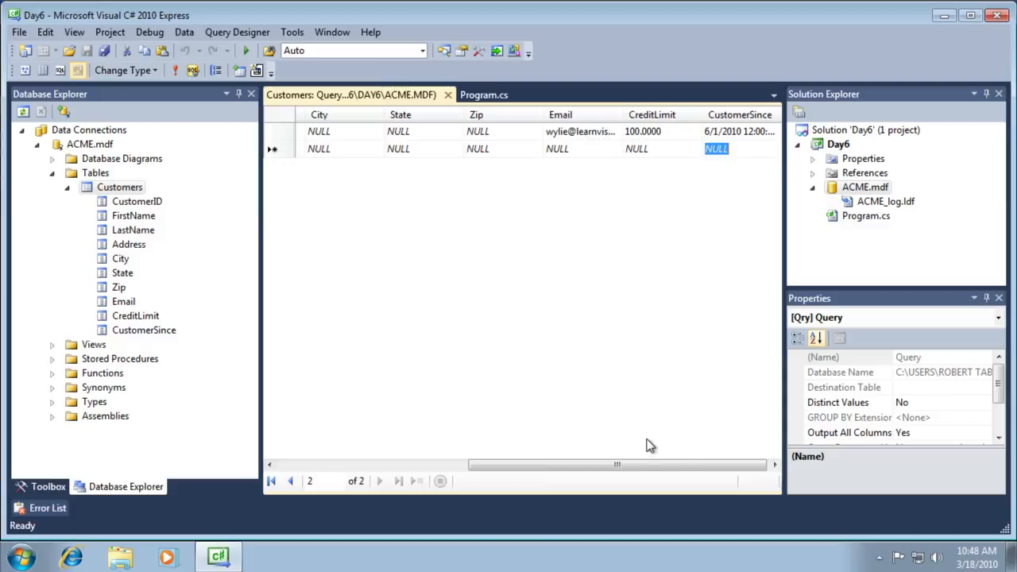
- Clear the Email value of the first row (CustomerID 1) and commit it
{"action": "left_click_drag", "start_coordinate": [676, 465], "coordinate": [659, 390]}
{"action": "left_click", "coordinate": [628, 132]}
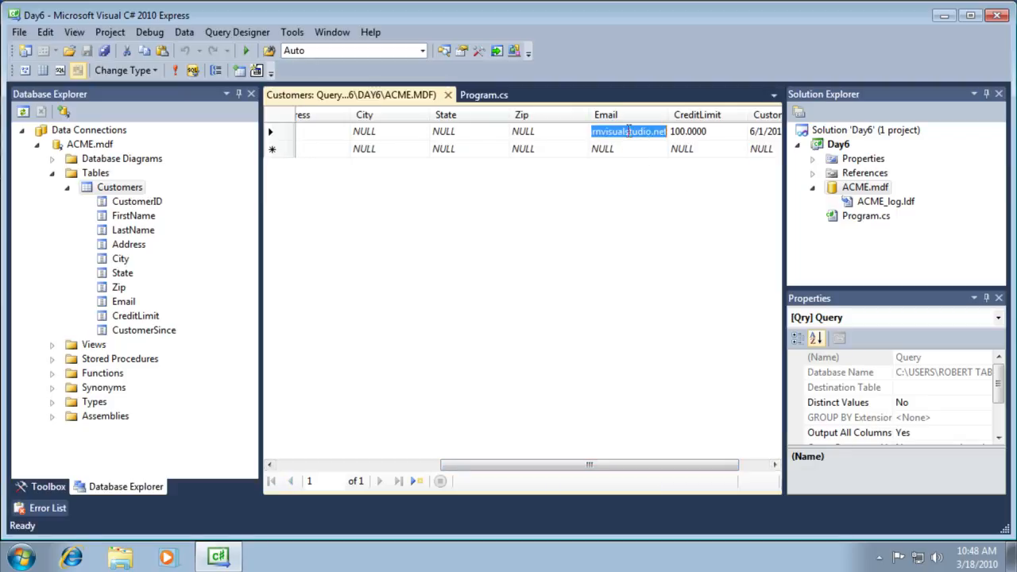
{"action": "key", "text": "Delete"}
{"action": "key", "text": "Return"}
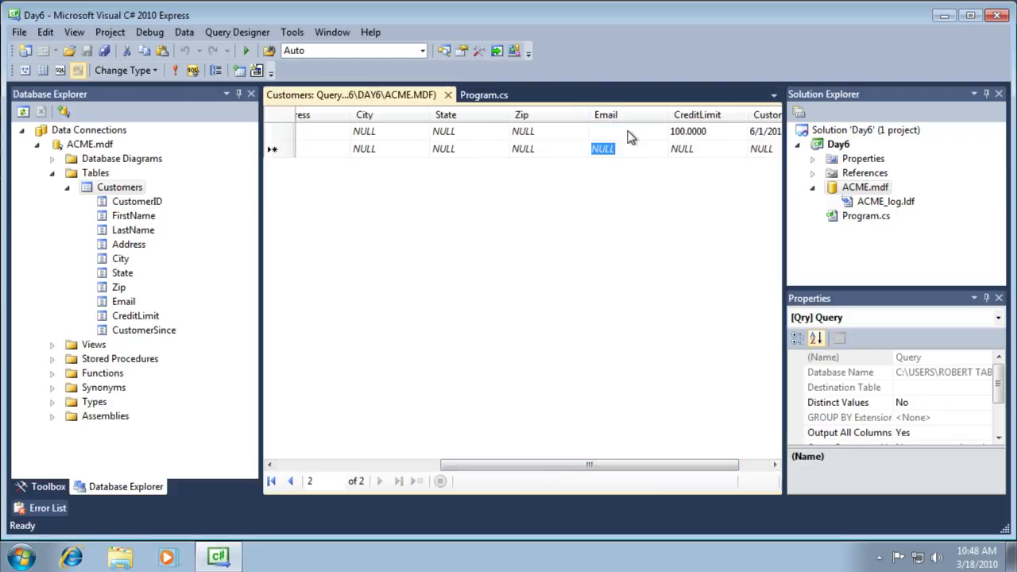
{"action": "left_click", "coordinate": [629, 131]}
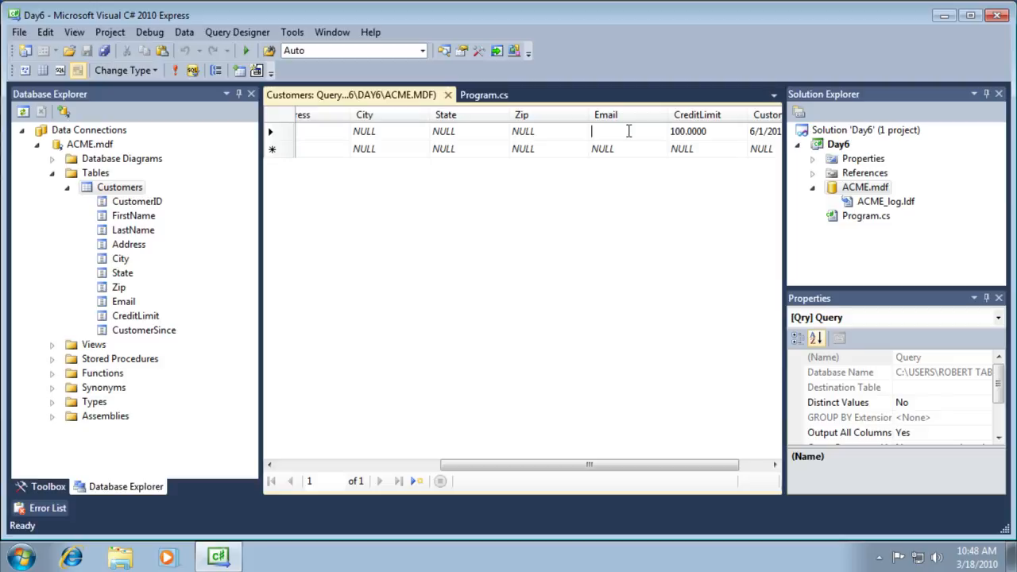
{"action": "key", "text": "Down"}
{"action": "key", "text": "Up"}
{"action": "left_click_drag", "start_coordinate": [587, 466], "coordinate": [440, 468]}
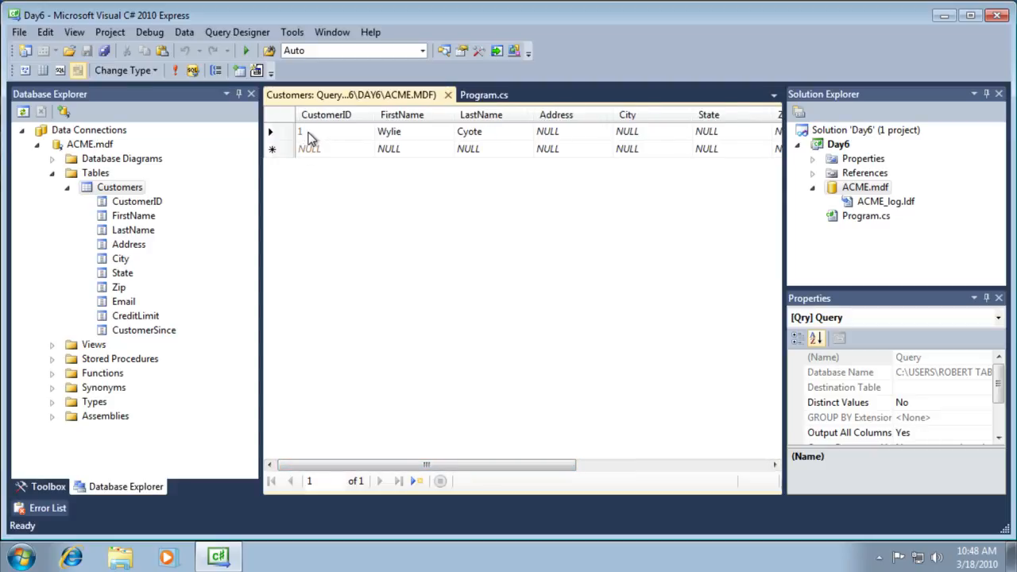
- Enter the second customer's first and last name in the new row
{"action": "left_click", "coordinate": [402, 150]}
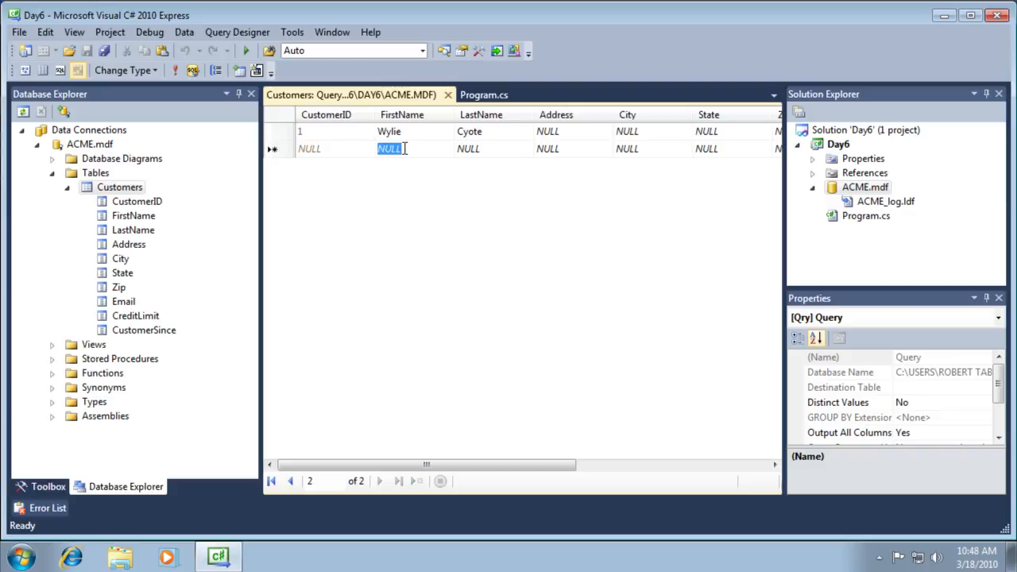
{"action": "type", "text": "Bugs"}
{"action": "key", "text": "Tab"}
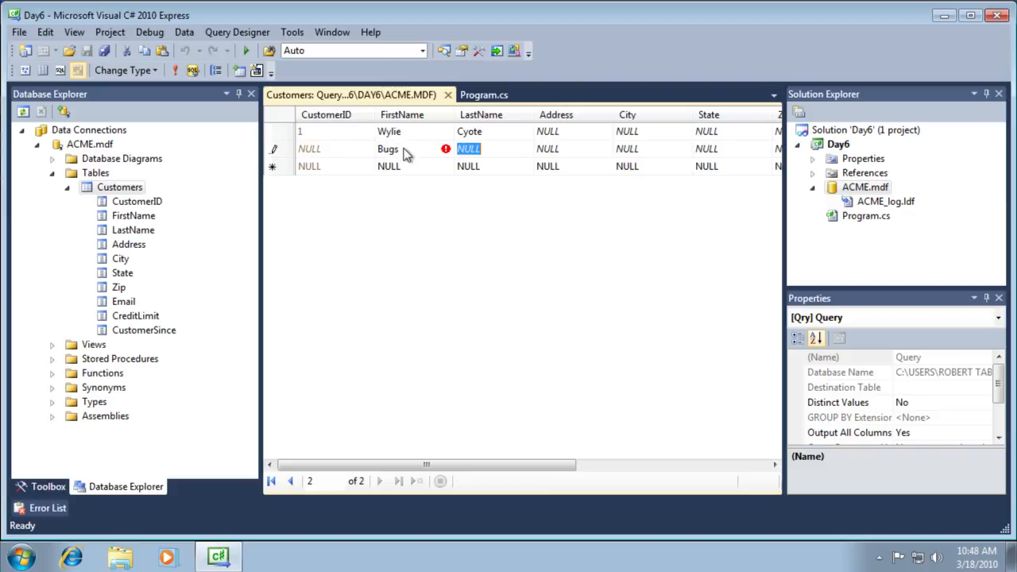
{"action": "type", "text": "Bunny"}
{"action": "key", "text": "Tab"}
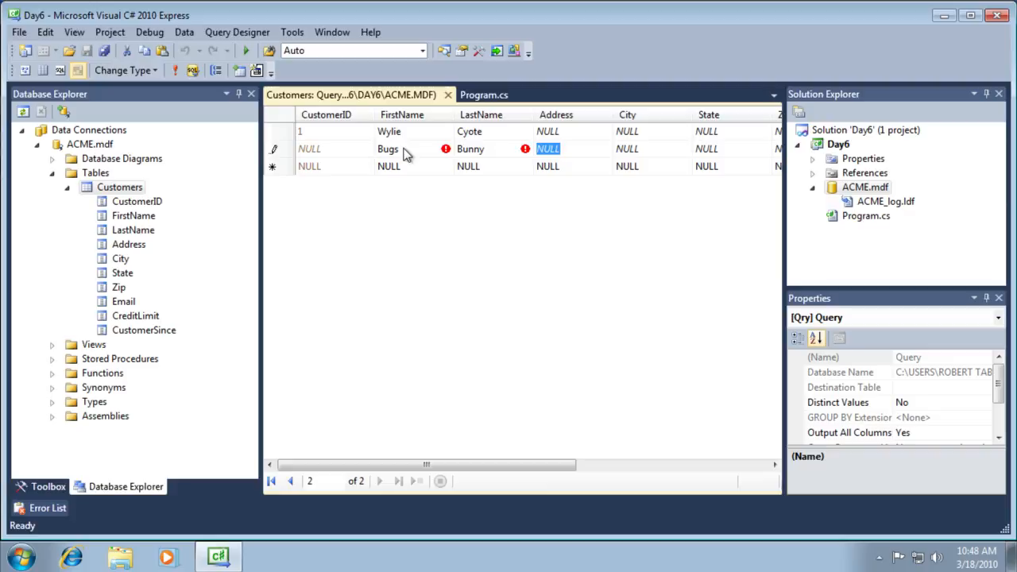
{"action": "key", "text": "Tab"}
{"action": "key", "text": "Tab"}
{"action": "key", "text": "Tab"}
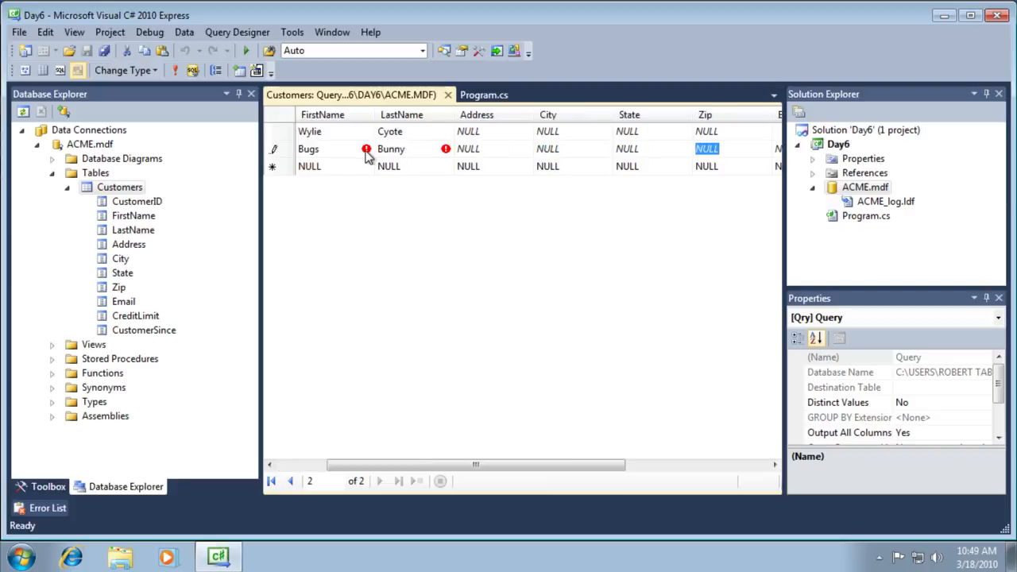
- Enter CreditLimit 150 and CustomerSince 6/2/2010 without an e-mail and try to commit
{"action": "mouse_move", "coordinate": [367, 154]}
{"action": "left_click_drag", "start_coordinate": [532, 471], "coordinate": [676, 466]}
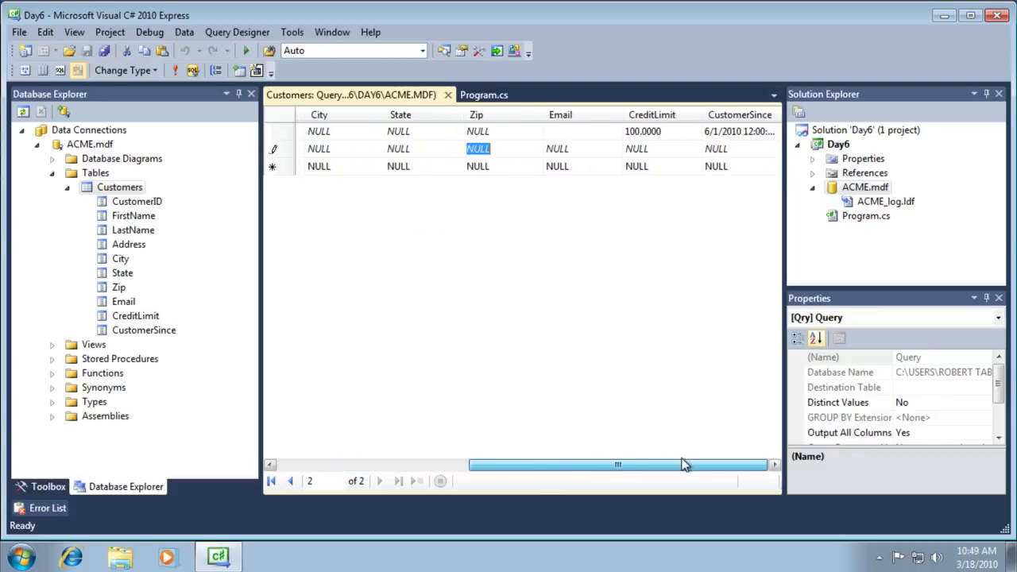
{"action": "left_click", "coordinate": [642, 147]}
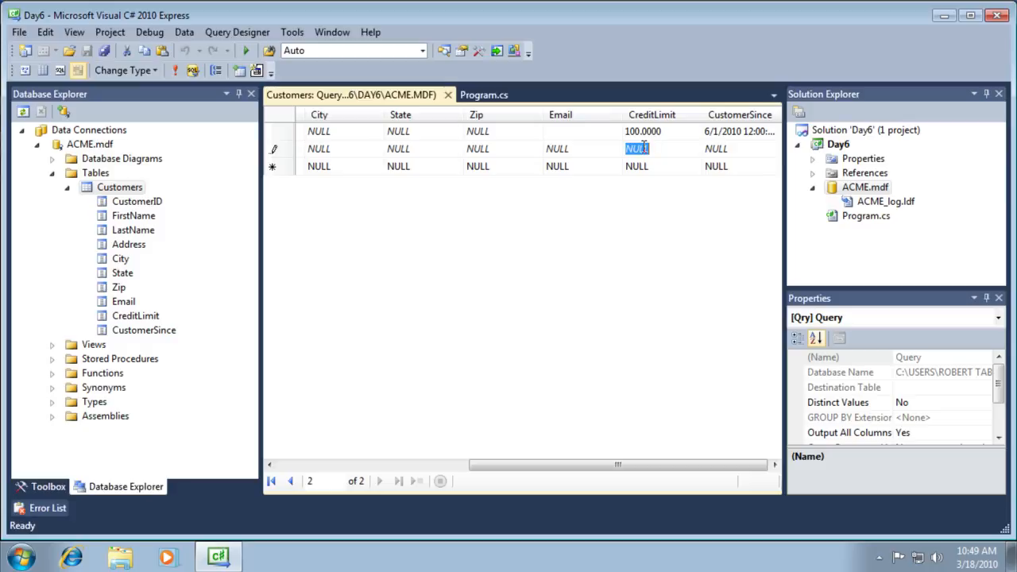
{"action": "type", "text": "150"}
{"action": "key", "text": "Tab"}
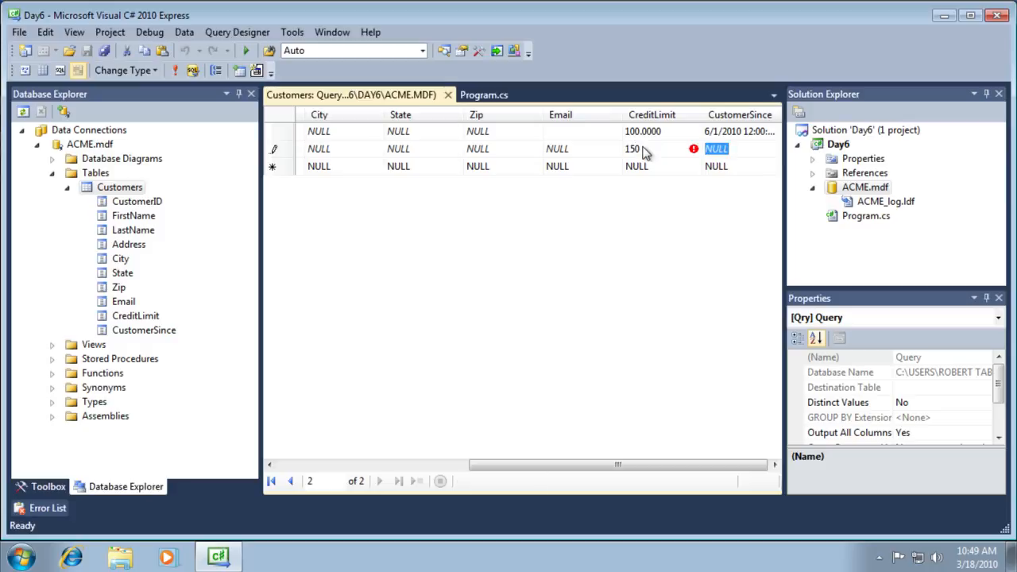
{"action": "type", "text": "6/2/2010"}
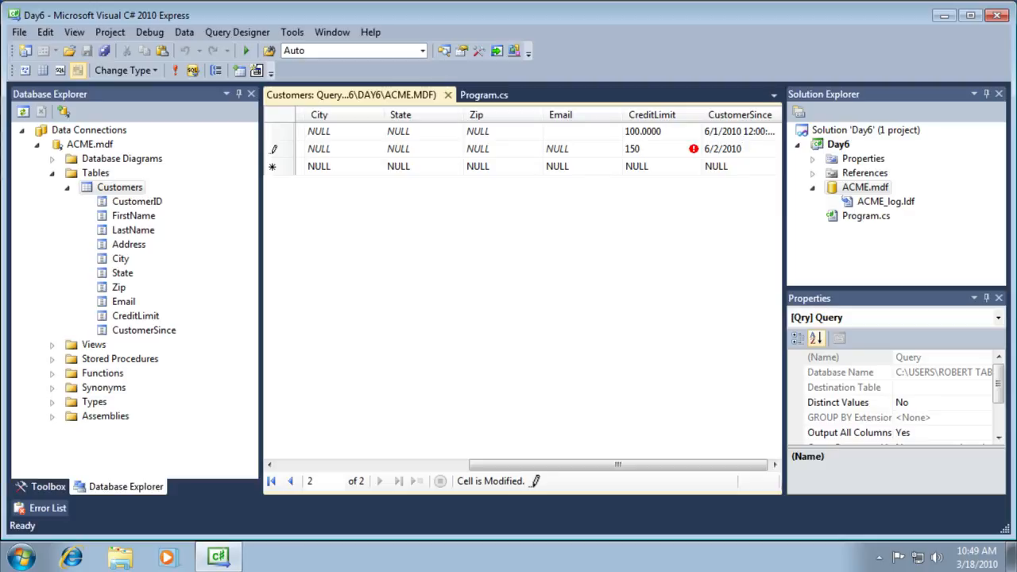
{"action": "key", "text": "Return"}
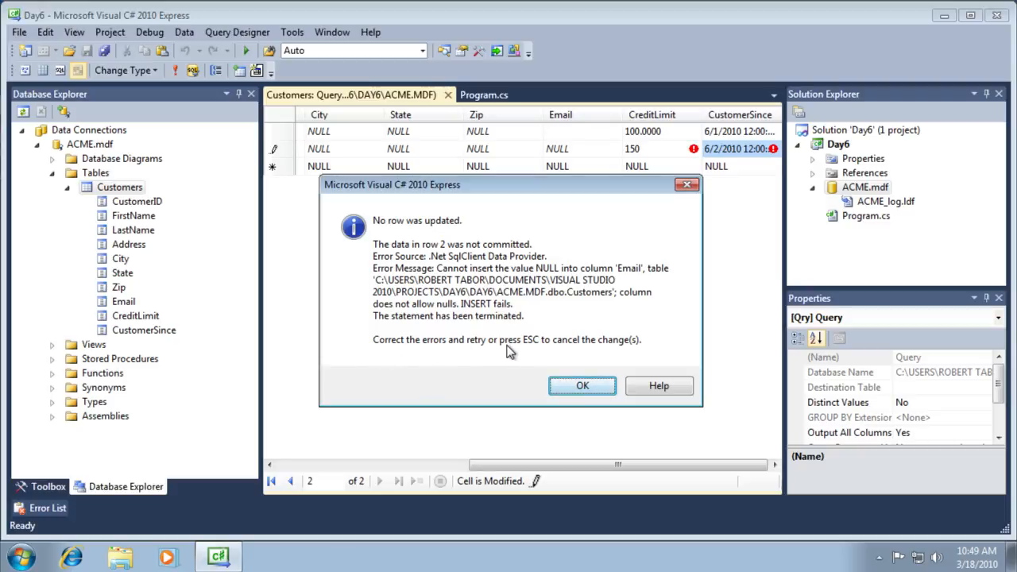
- Dismiss the NULL Email error, jump to the first record, and add a new empty row
{"action": "left_click", "coordinate": [584, 386]}
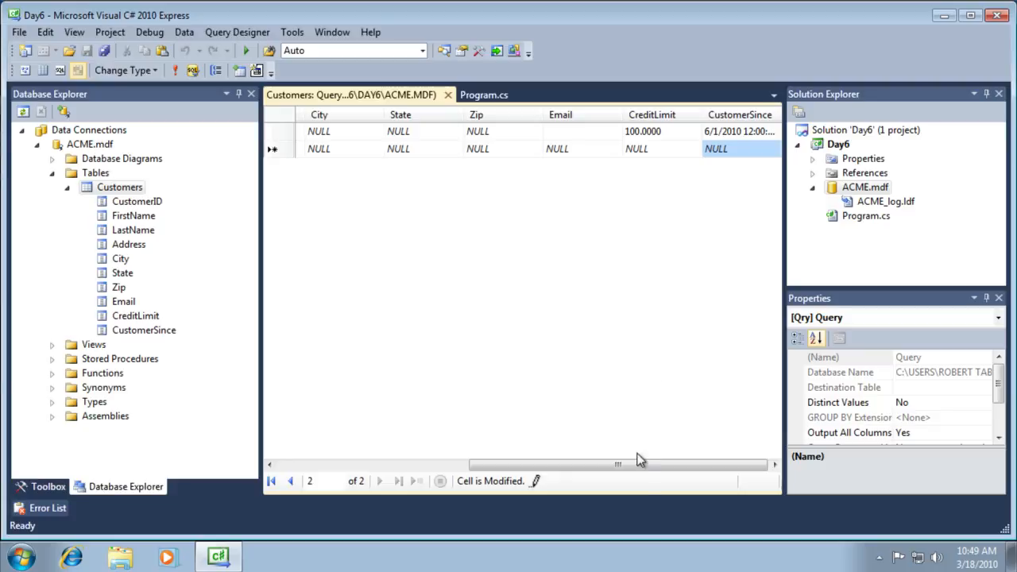
{"action": "left_click_drag", "start_coordinate": [644, 467], "coordinate": [405, 479]}
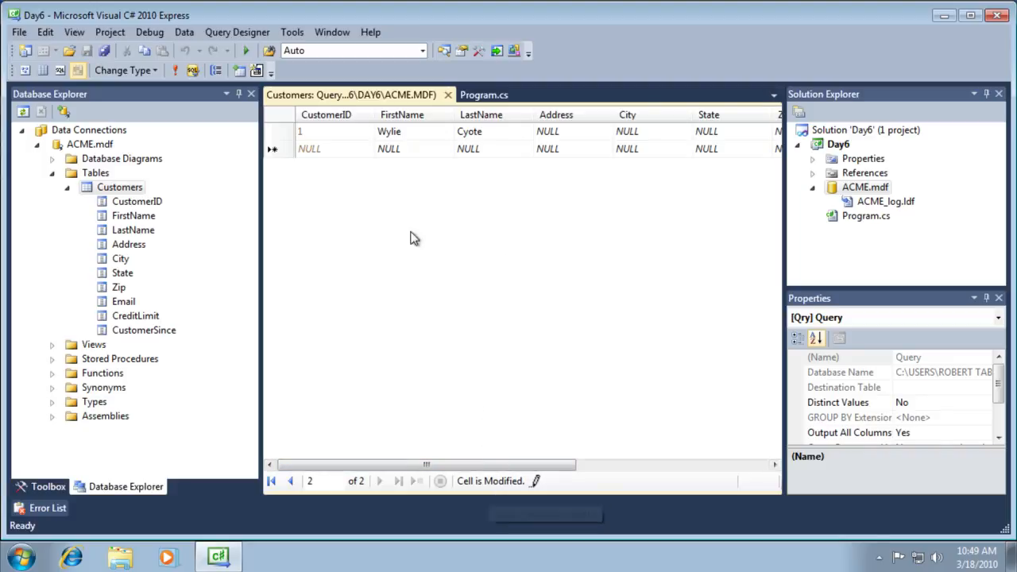
{"action": "left_click", "coordinate": [290, 481]}
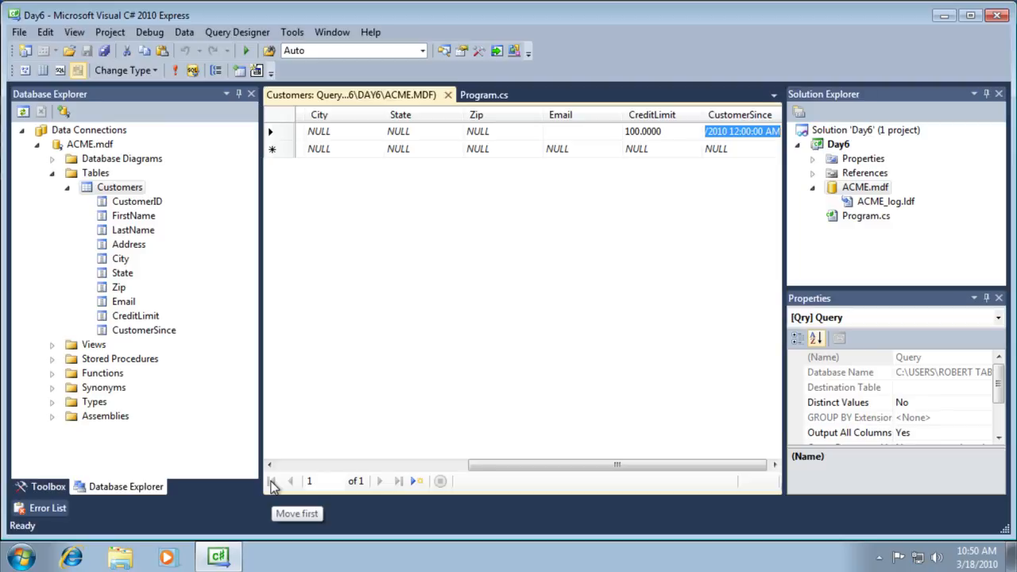
{"action": "left_click", "coordinate": [417, 482]}
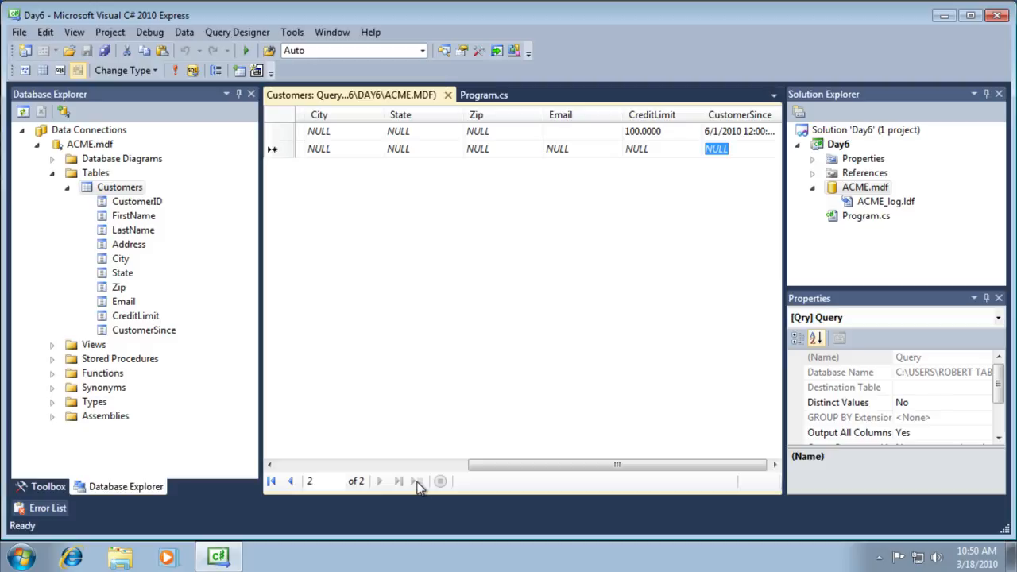
- Re-enter the second customer's first and last name in the new row
{"action": "key", "text": "shift+Tab"}
{"action": "key", "text": "shift+Tab"}
{"action": "key", "text": "shift+Tab"}
{"action": "key", "text": "shift+Tab"}
{"action": "key", "text": "shift+Tab"}
{"action": "key", "text": "shift+Tab"}
{"action": "key", "text": "shift+Tab"}
{"action": "key", "text": "shift+Tab"}
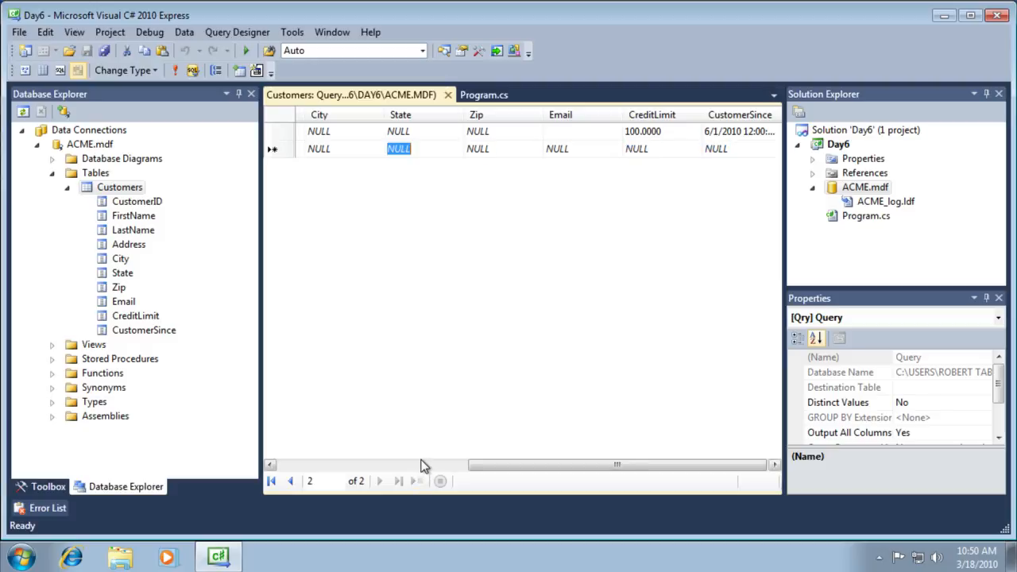
{"action": "key", "text": "shift+Tab"}
{"action": "key", "text": "Tab"}
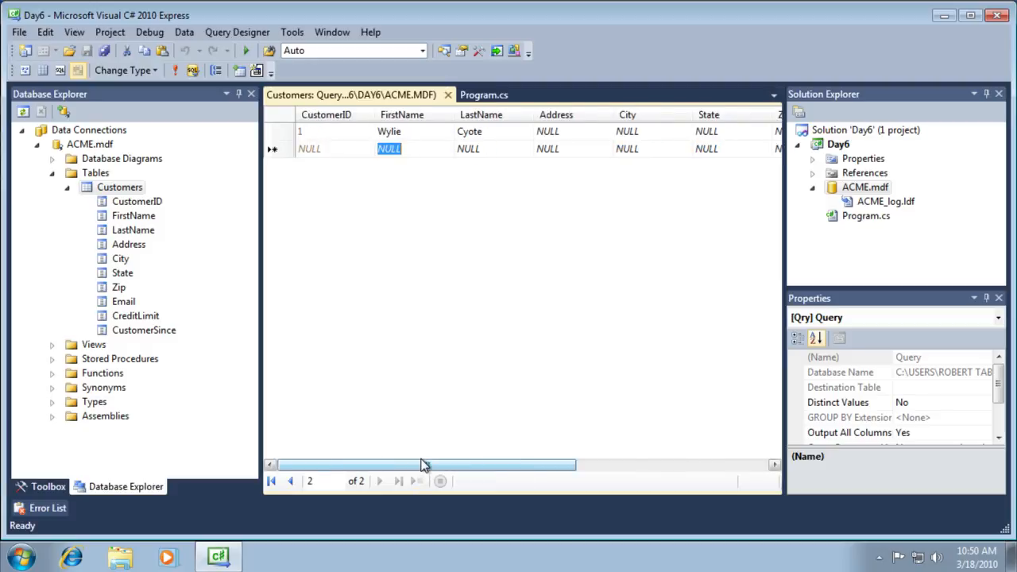
{"action": "type", "text": "Bugs"}
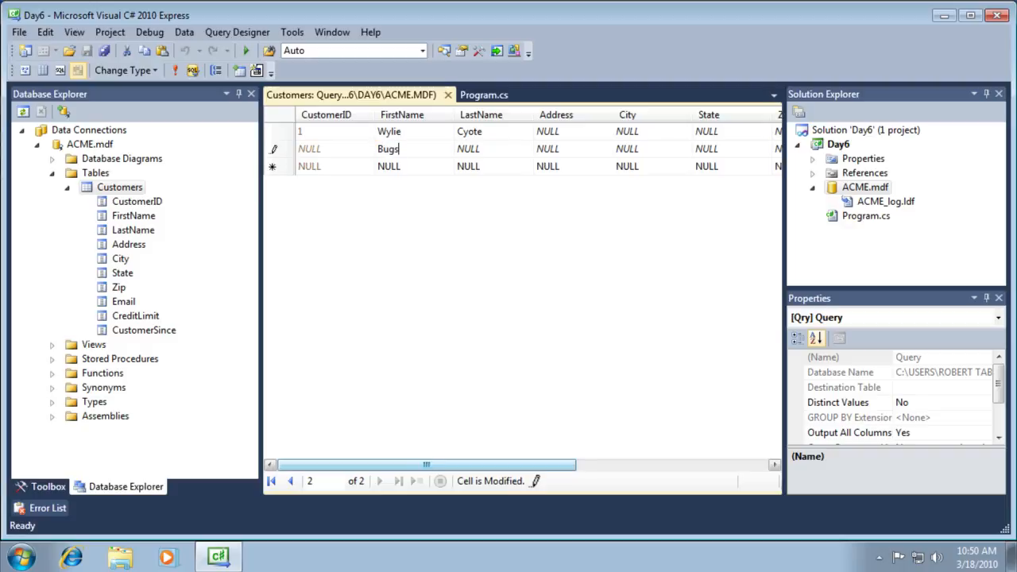
{"action": "key", "text": "Tab"}
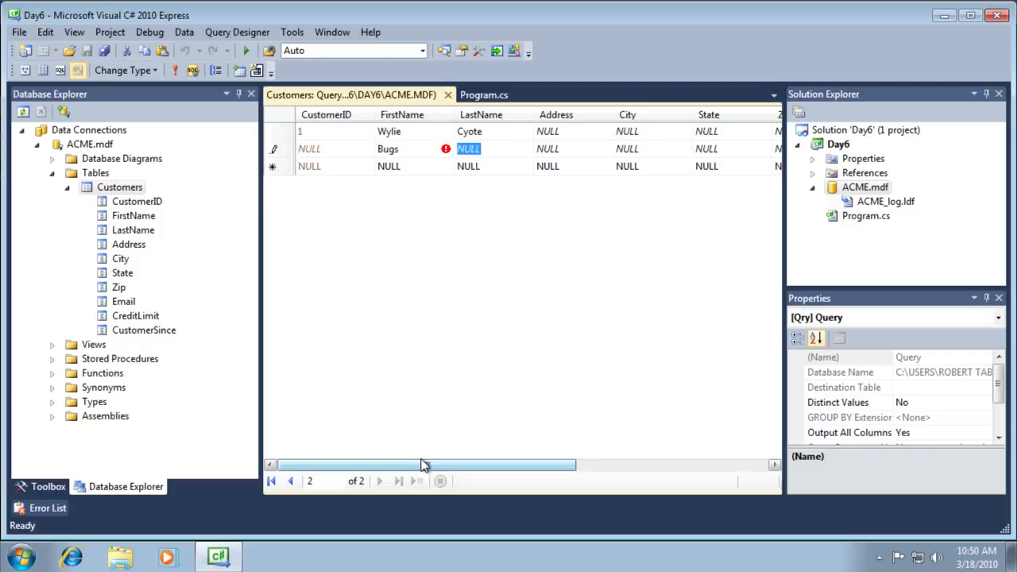
{"action": "type", "text": "Bunny"}
- Add the customer's e-mail, CreditLimit 150 and CustomerSince 6/2/2010, then commit the row
{"action": "key", "text": "Tab"}
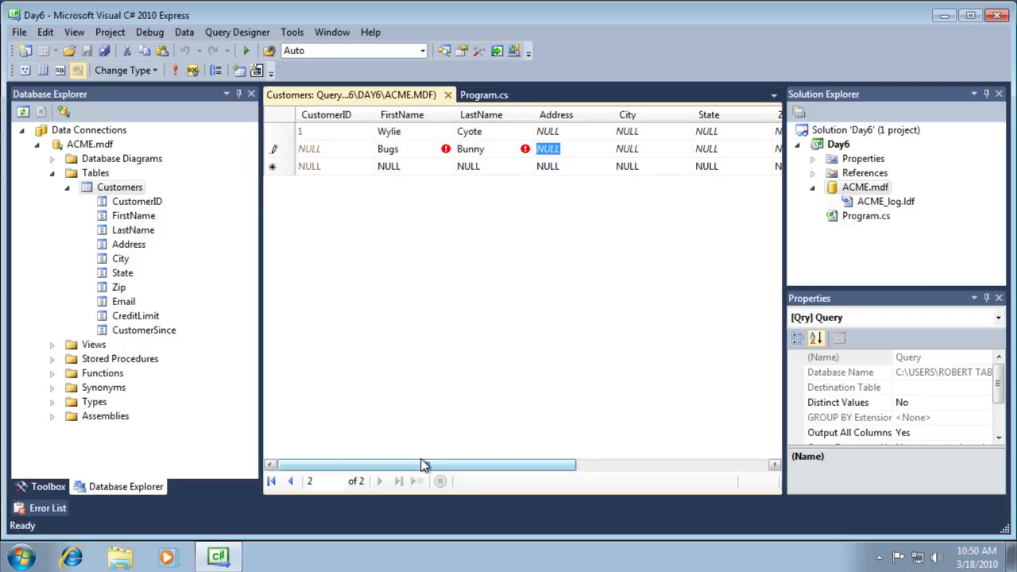
{"action": "key", "text": "Tab"}
{"action": "key", "text": "Tab"}
{"action": "key", "text": "Tab"}
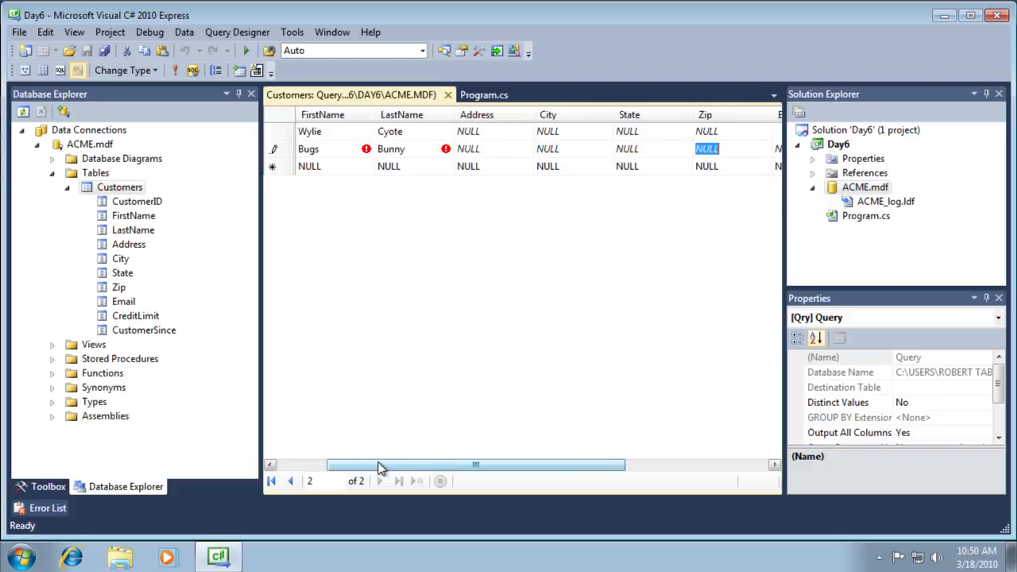
{"action": "key", "text": "Tab"}
{"action": "key", "text": "Tab"}
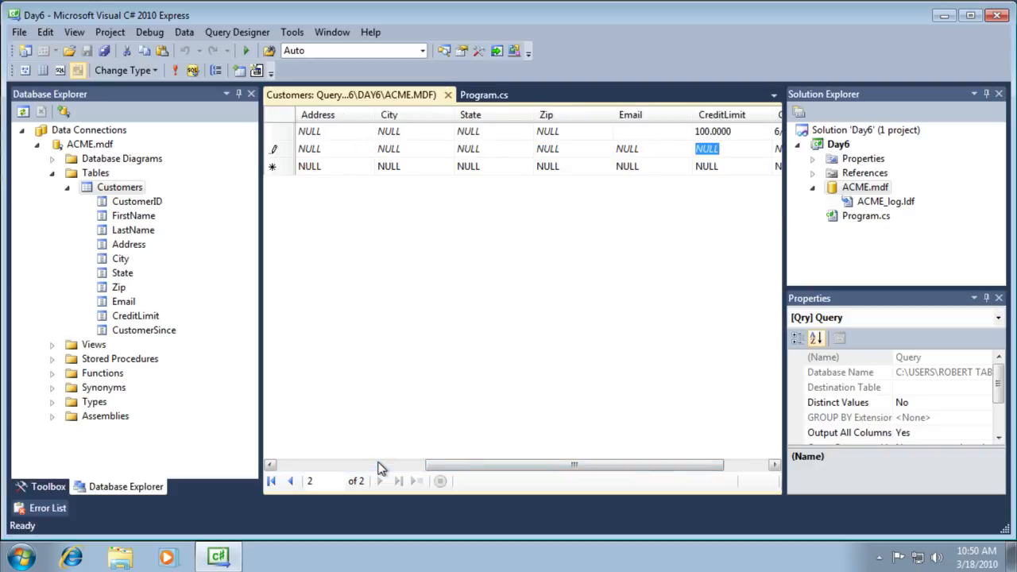
{"action": "key", "text": "shift+Tab"}
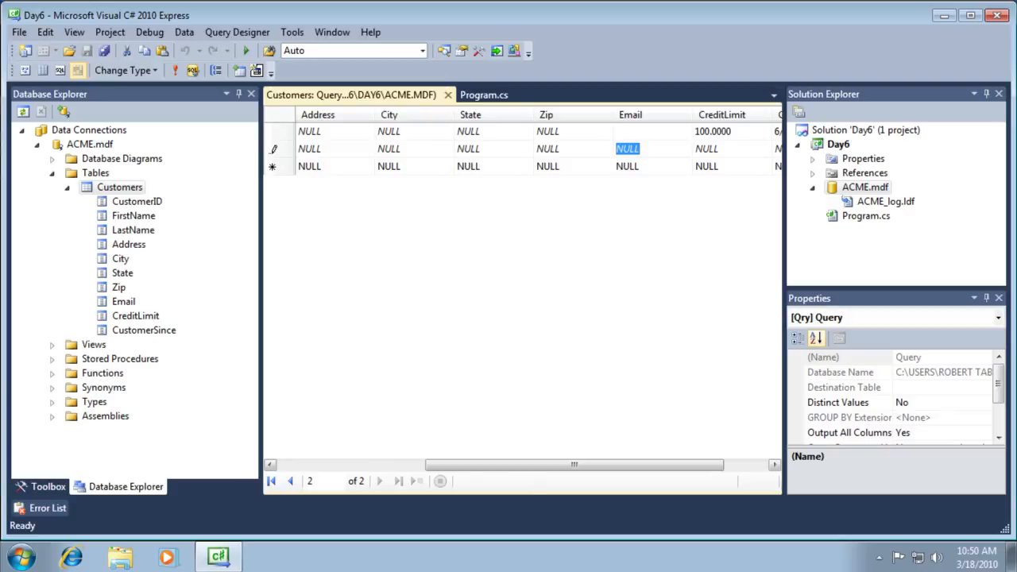
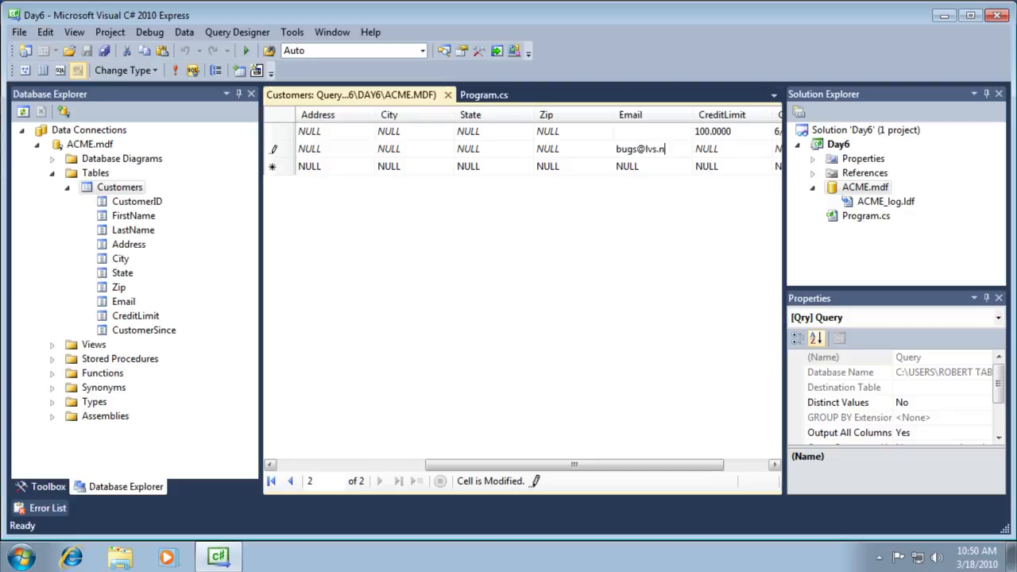
{"action": "key", "text": "Tab"}
{"action": "type", "text": "150"}
{"action": "key", "text": "Tab"}
{"action": "type", "text": "6/2/2010"}
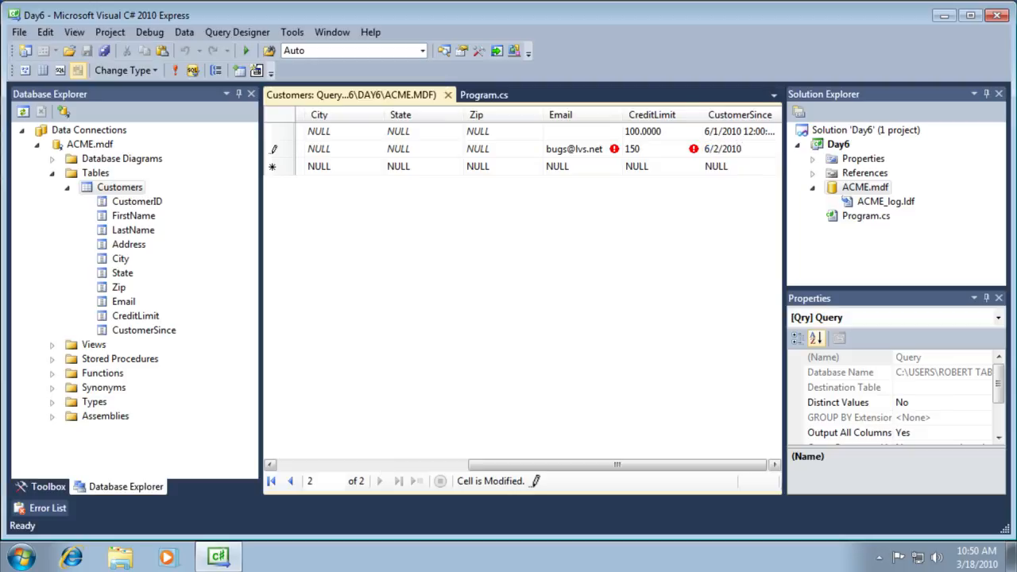
{"action": "key", "text": "Return"}
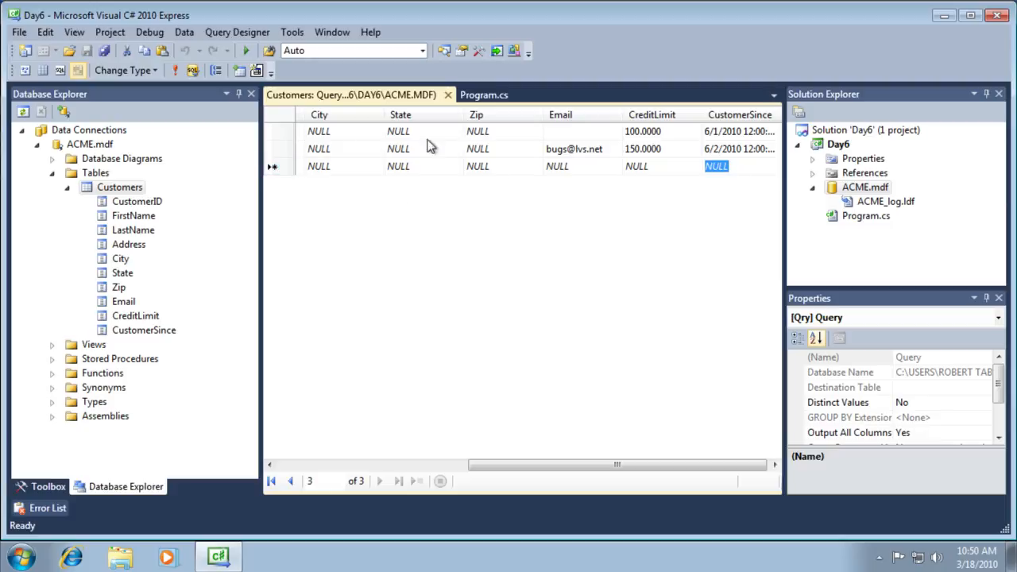
{"action": "left_click_drag", "start_coordinate": [518, 465], "coordinate": [303, 469]}
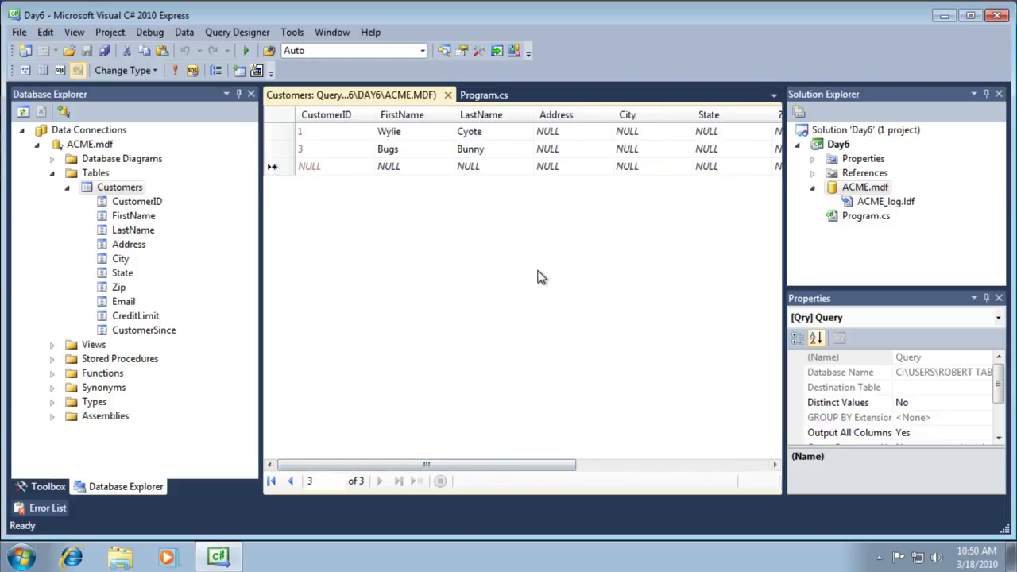